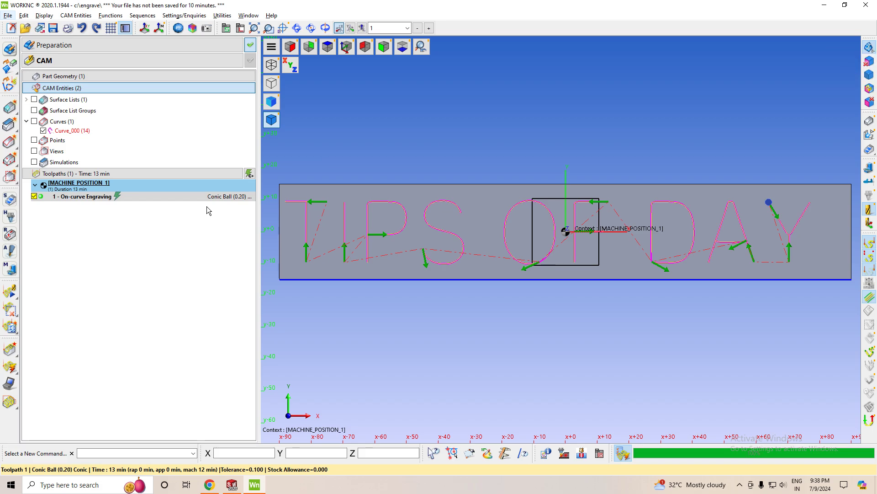
- Start a step-by-step progressive replay of the On-curve Engraving toolpath
left_click(8, 290)
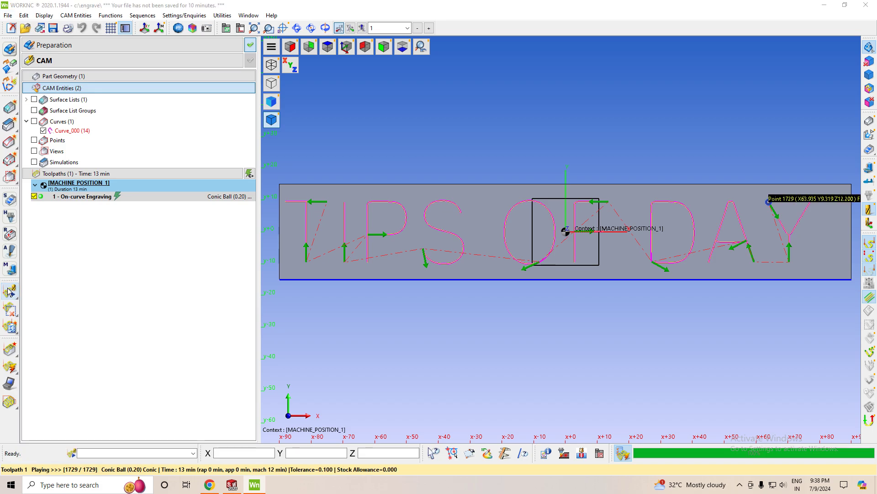
left_click(150, 69)
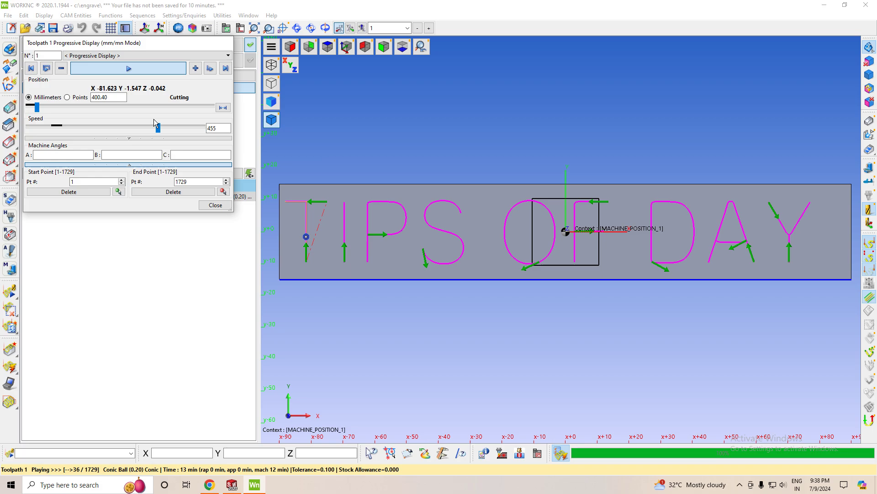
- Replay the toolpath at speed 3200 through every TIPS OF DAY letter, then close the display
left_click_drag(158, 128, 170, 134)
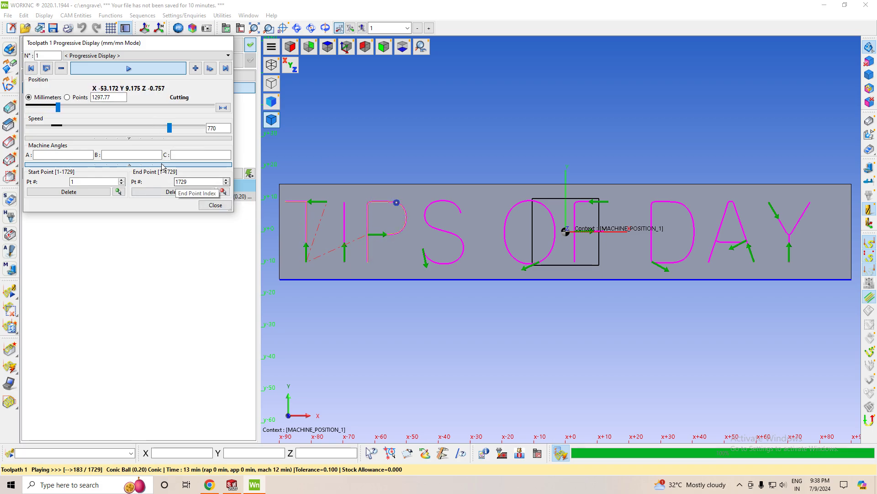
mouse_move(169, 130)
left_mouse_down()
mouse_move(122, 135)
mouse_move(154, 135)
left_mouse_up()
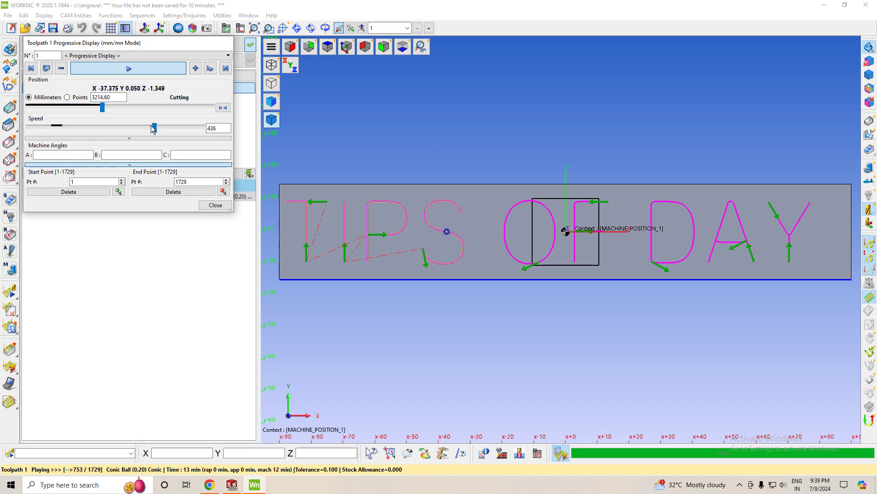
left_click_drag(153, 129, 153, 128)
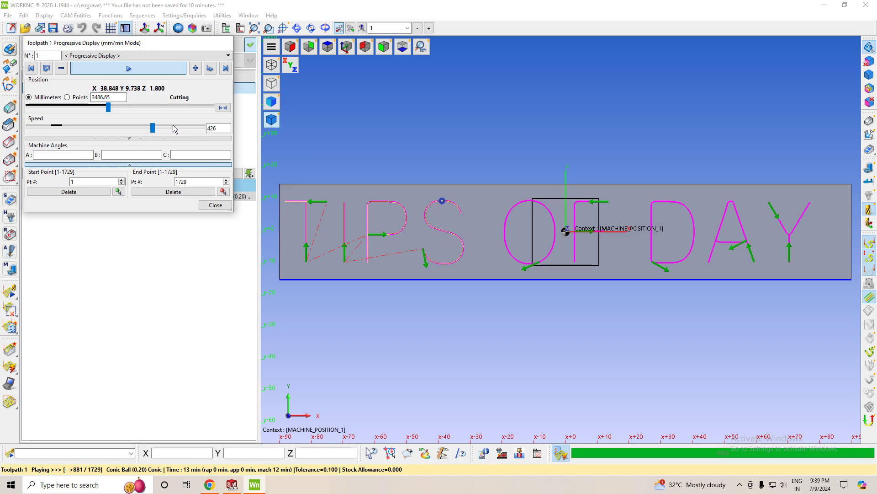
left_click(173, 130)
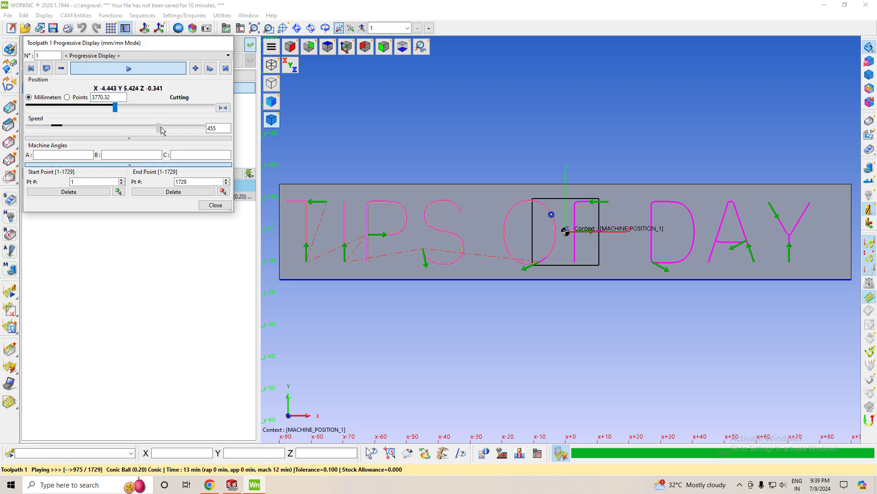
left_click_drag(158, 128, 182, 128)
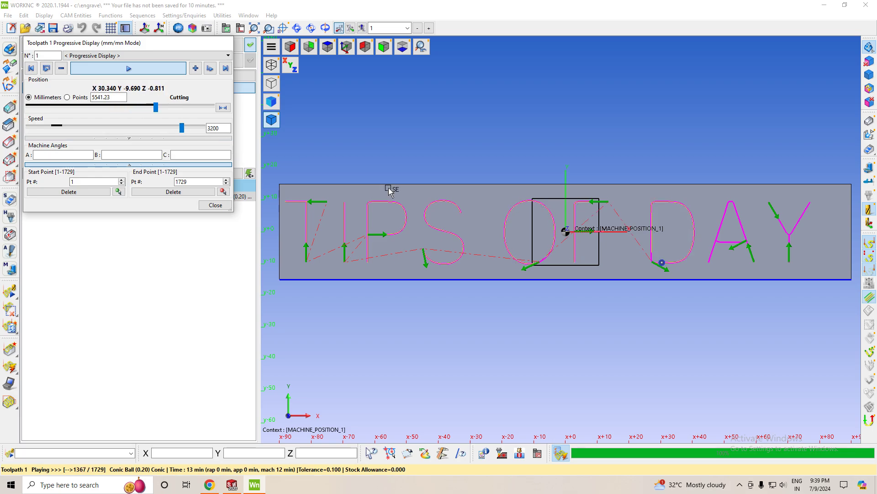
left_click(211, 205)
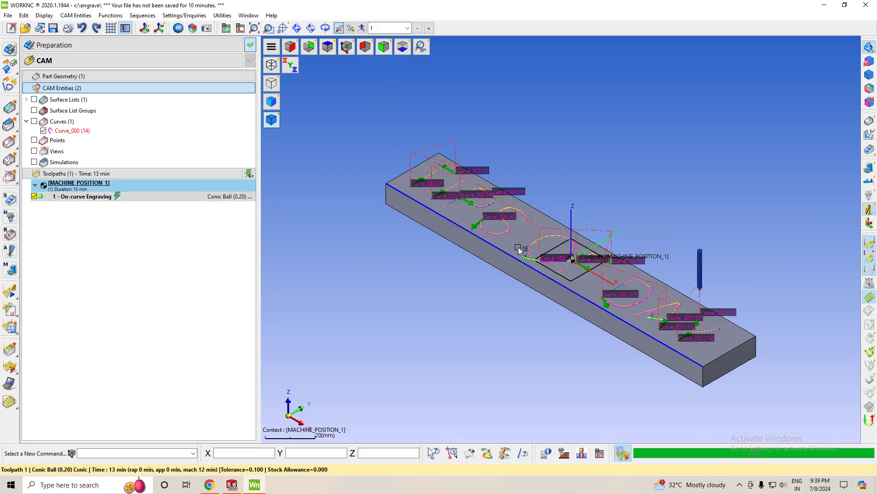
- Delete the On-curve Engraving toolpath and accept saving the changes
right_click(72, 196)
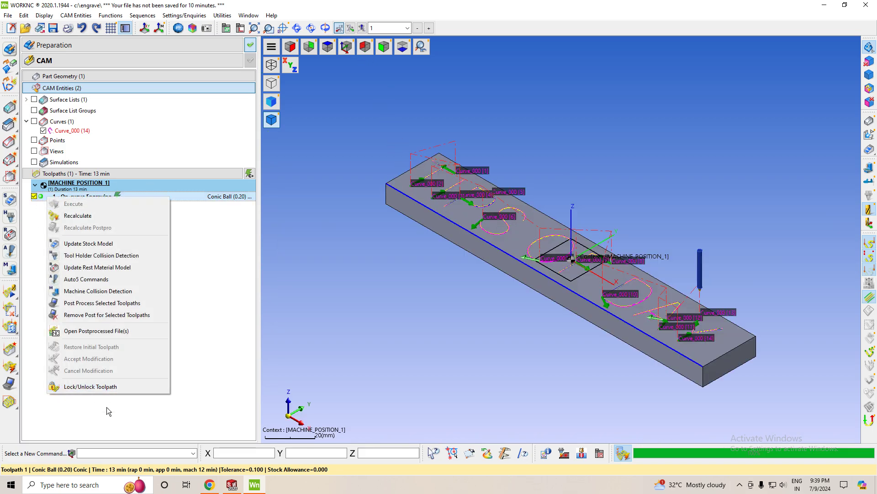
left_click(207, 386)
right_click(158, 196)
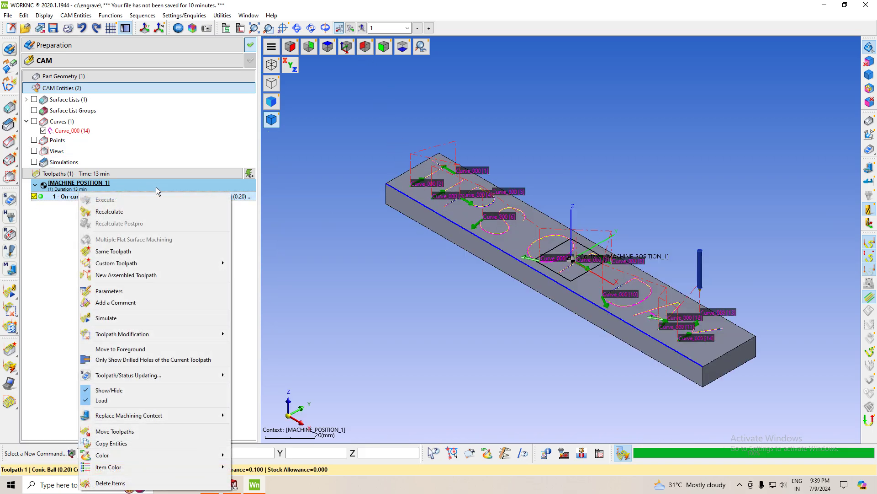
left_click(110, 483)
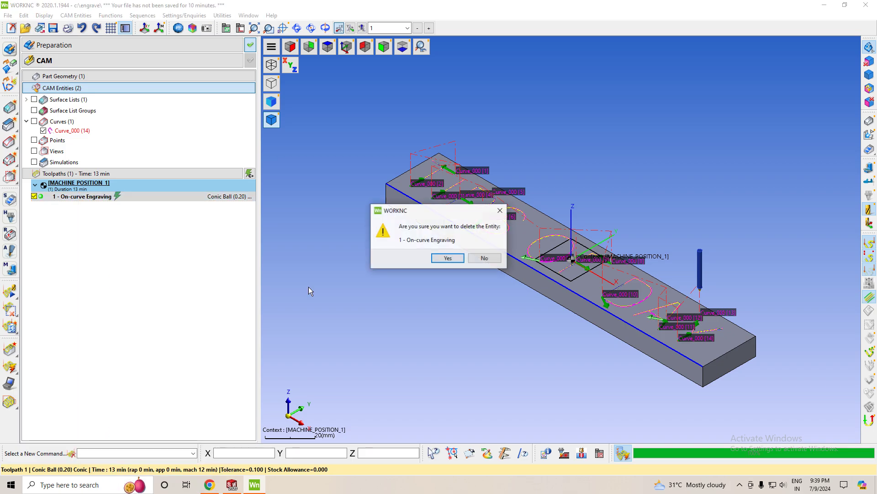
left_click(458, 257)
left_click(458, 254)
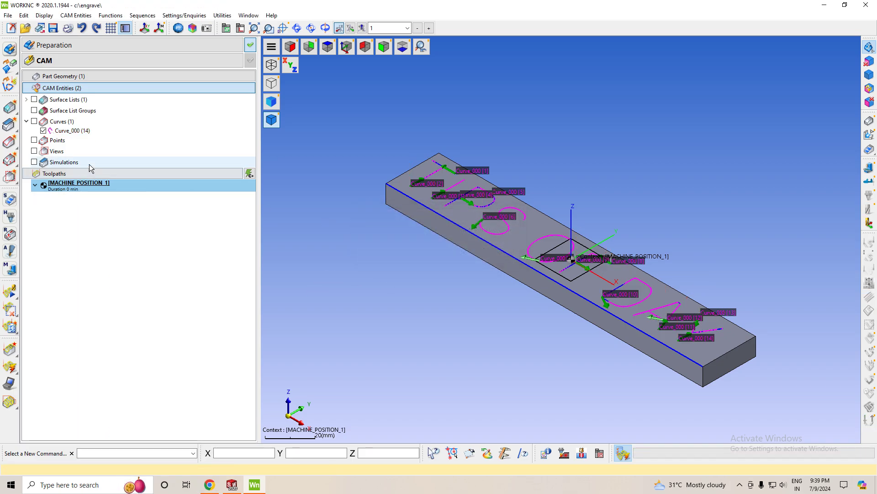
- Delete the Curve_000 curve set and the TIPS OF DAY engraving curves
right_click(59, 132)
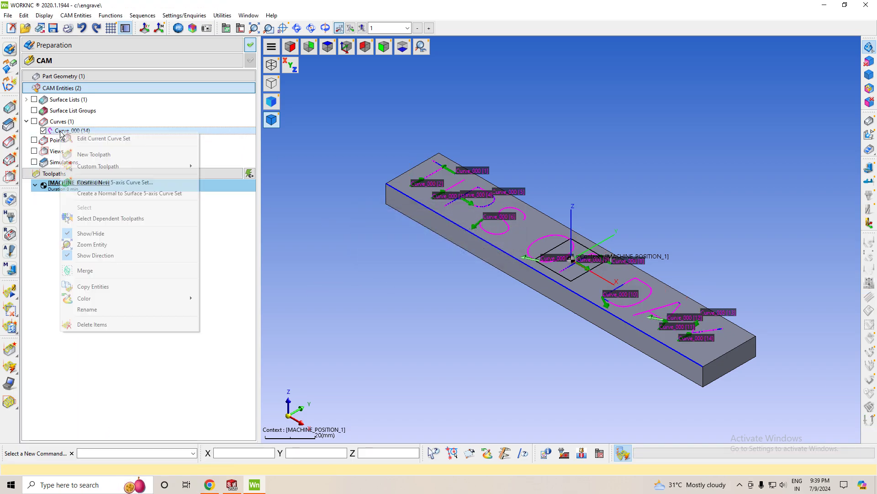
left_click(101, 327)
left_click(452, 258)
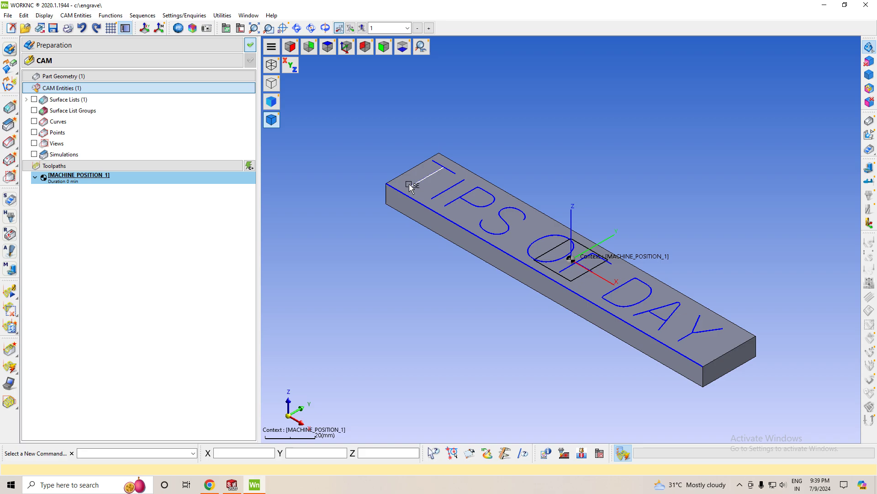
key("Delete")
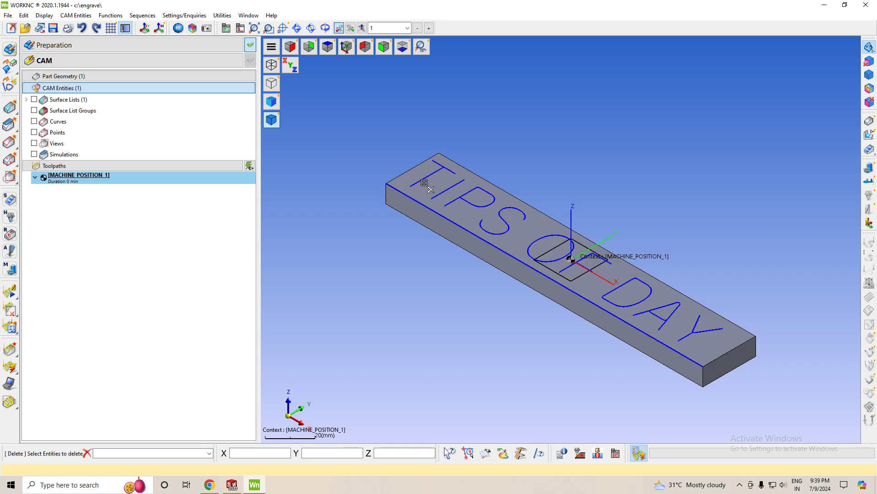
left_click(423, 185)
middle_click(365, 125)
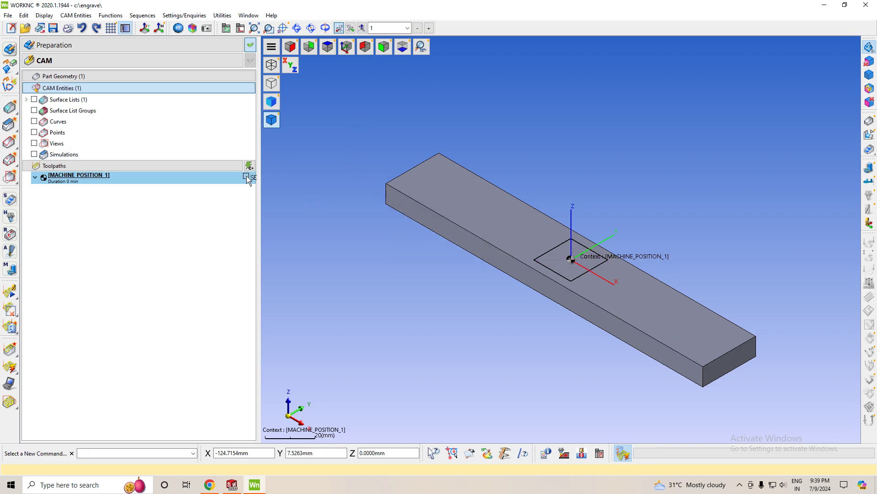
- In Preparation mode, draw a line corner to corner along the block's long top edge
left_click(9, 48)
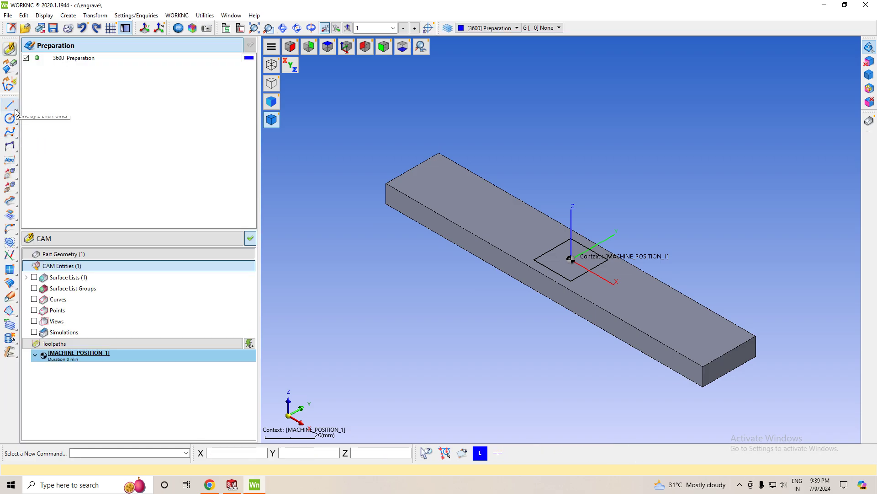
left_click(9, 105)
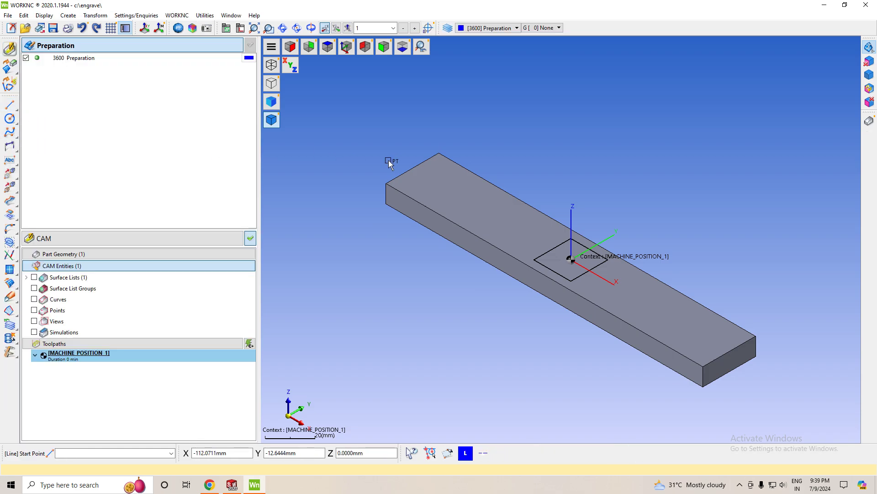
left_click(386, 186)
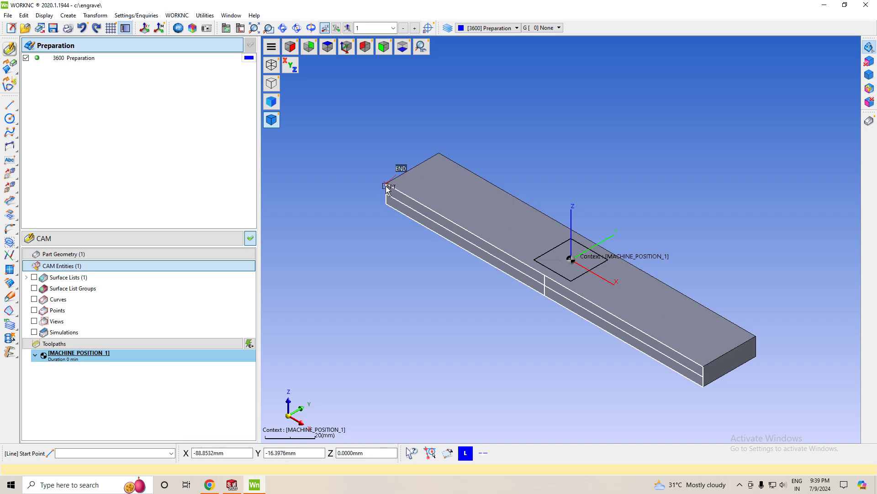
left_click(707, 369)
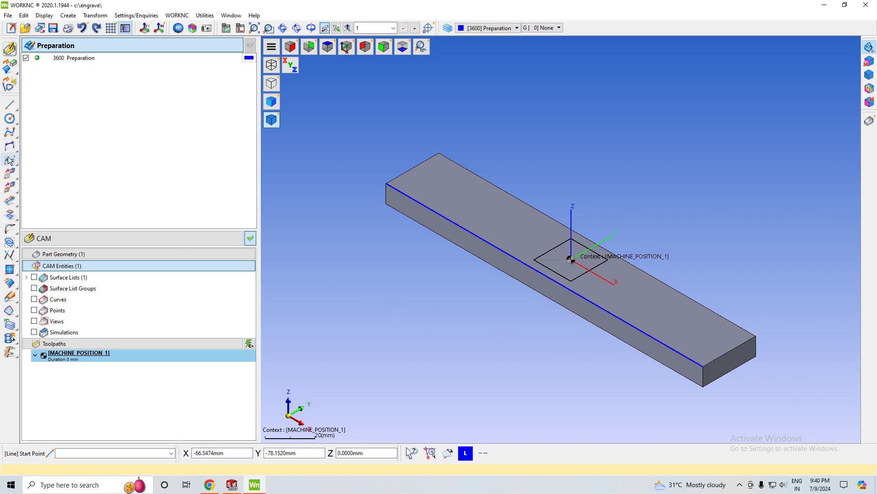
- Create text on the part using the edge line as its reference
left_click(10, 168)
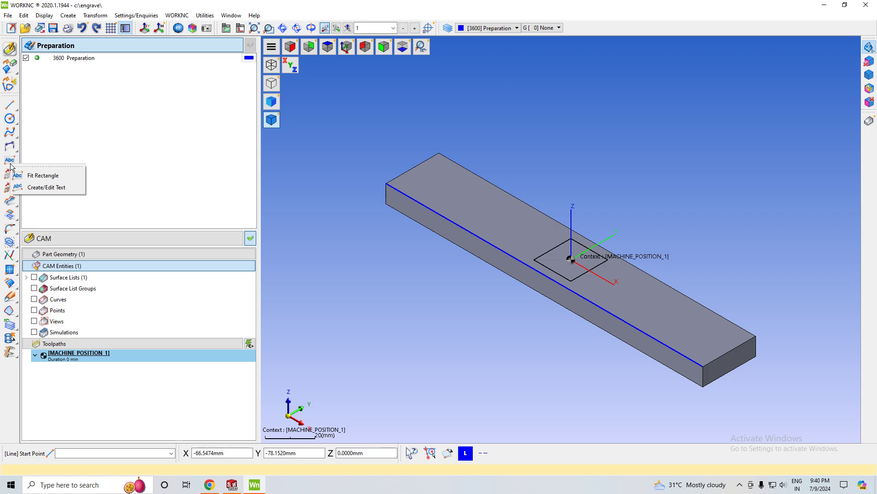
left_click(47, 188)
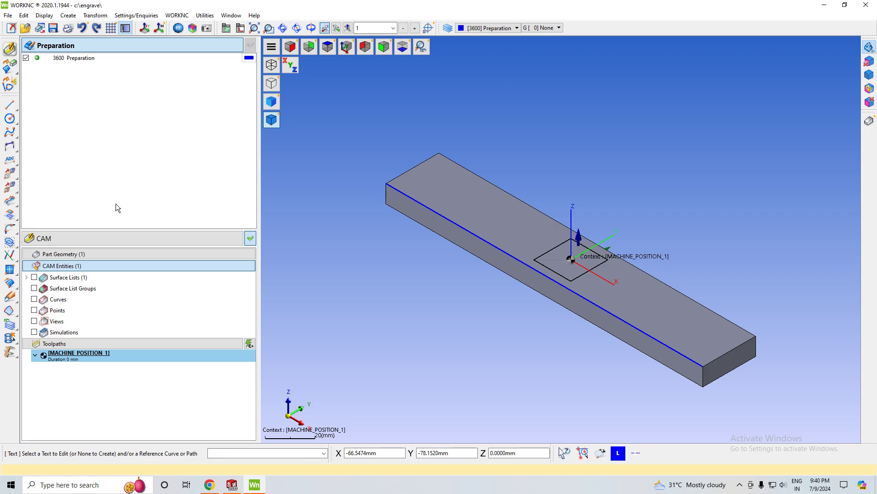
left_click(460, 229)
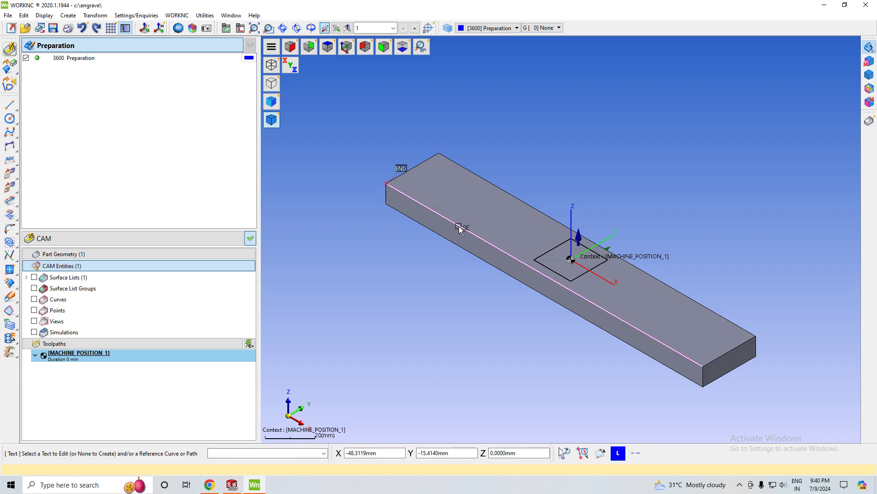
middle_click_drag(335, 162, 347, 161)
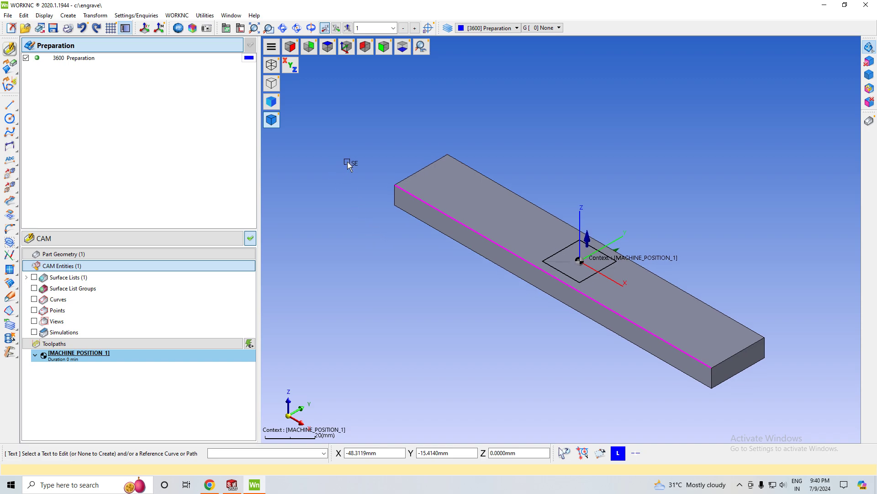
left_click(348, 162)
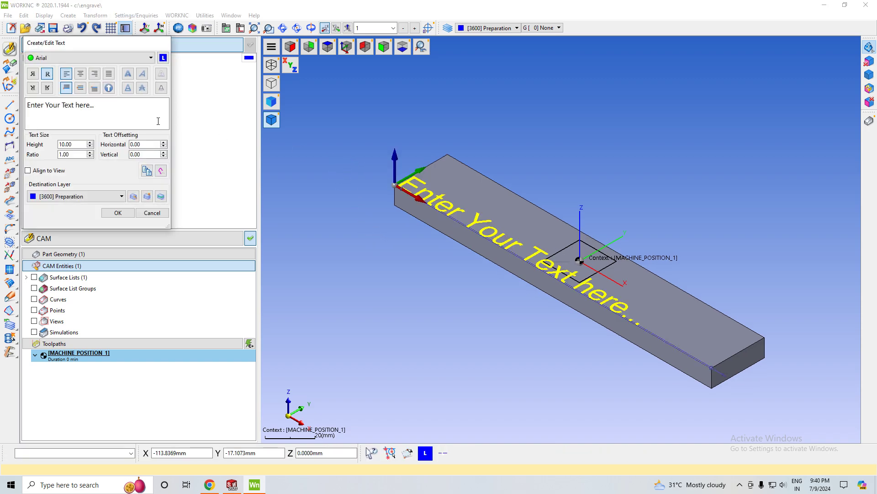
- Replace the placeholder with 'TIPS OF DAY' at height 21.00 and width ratio 0.90
left_click_drag(106, 106, 7, 109)
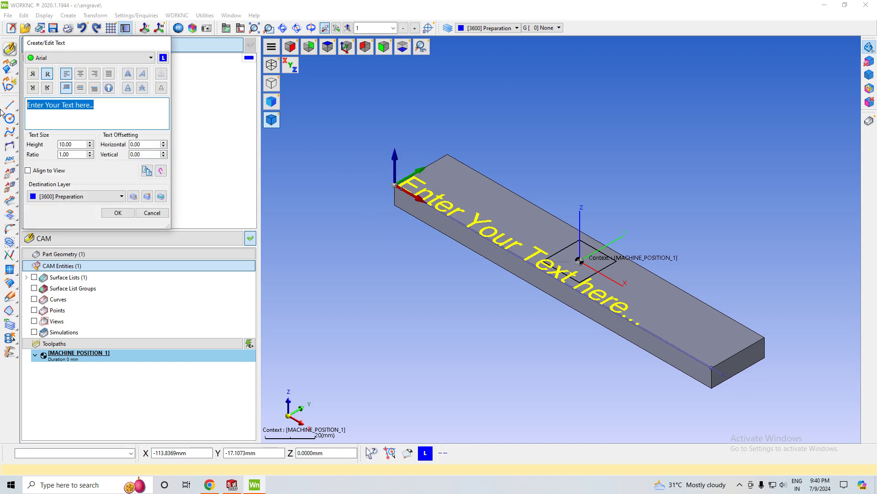
type("TIPS OF DAY")
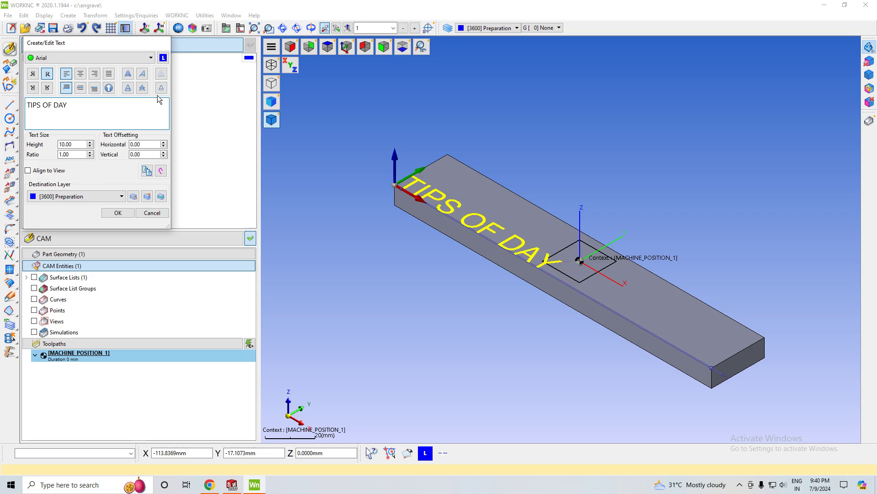
left_click(91, 143)
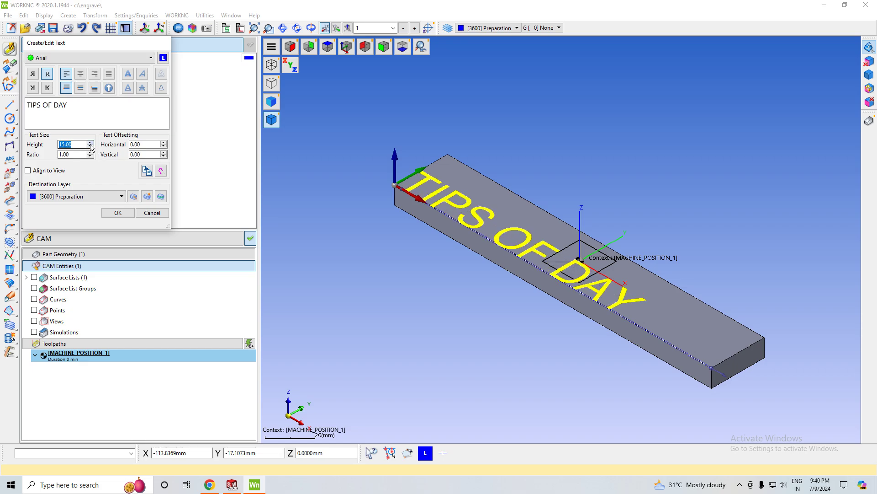
left_click(328, 47)
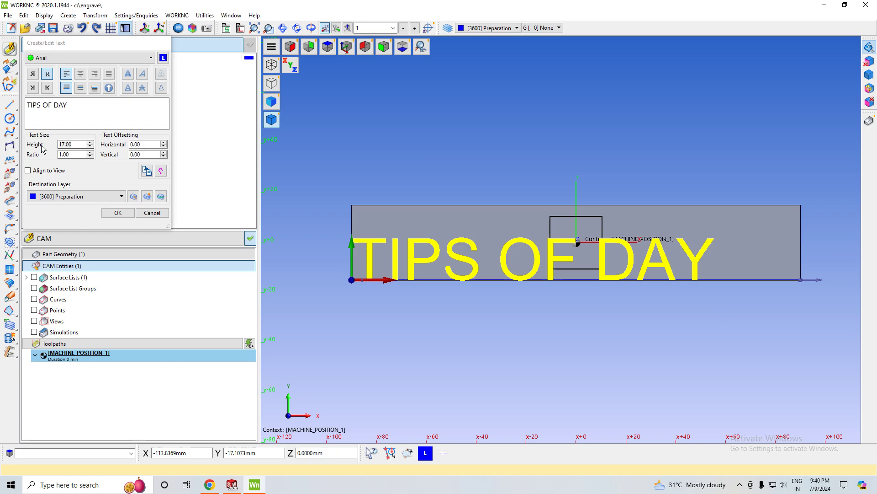
left_click(90, 143)
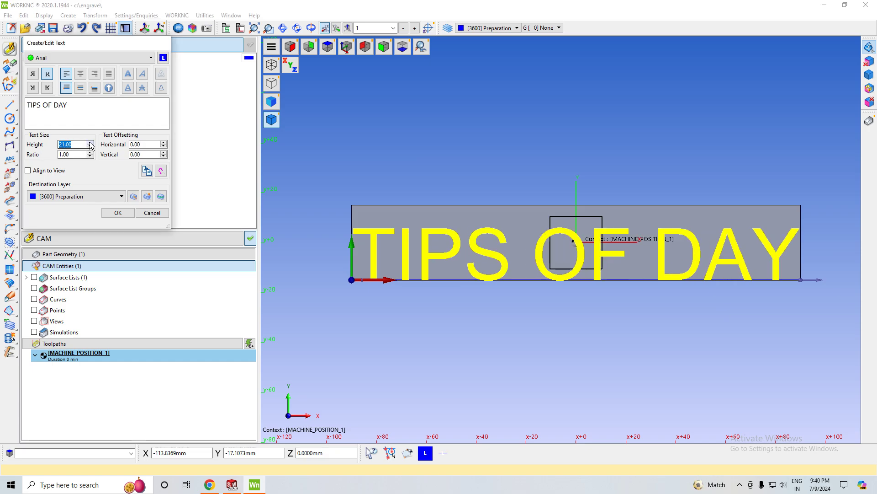
left_click(90, 147)
left_click(90, 155)
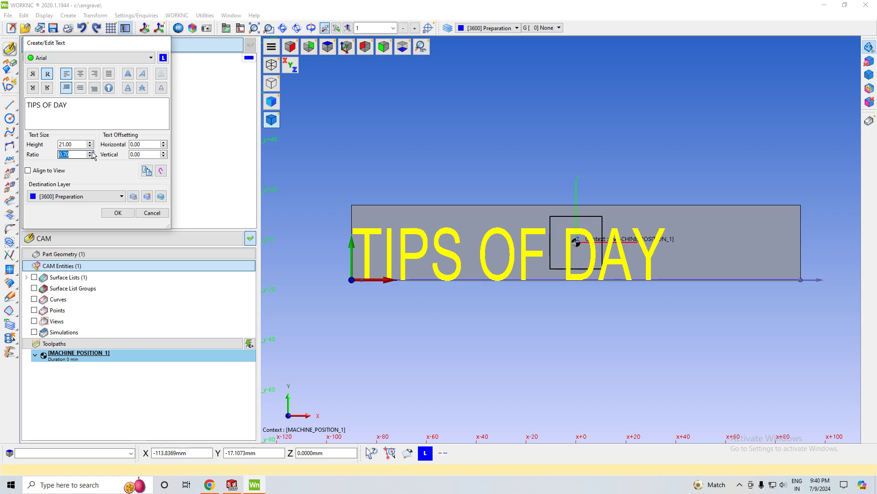
left_click(90, 152)
left_click(90, 152)
left_click(90, 152)
left_click(90, 152)
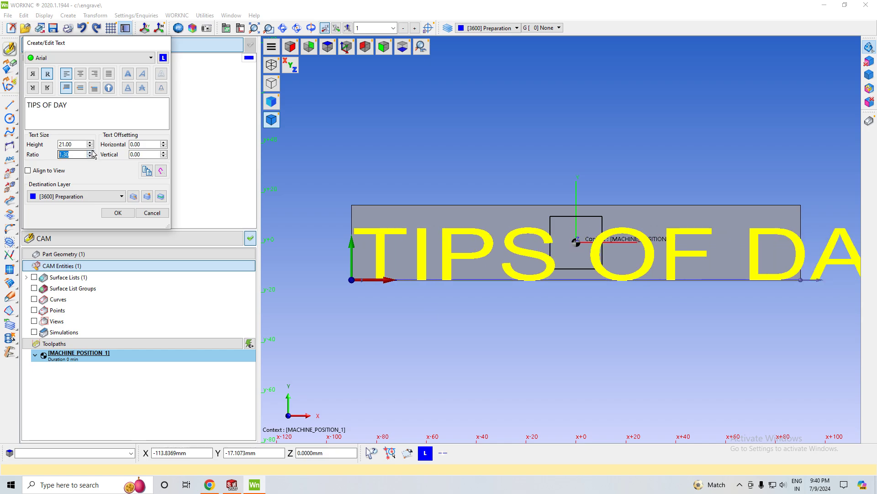
left_click(90, 156)
left_click(90, 156)
left_click(90, 156)
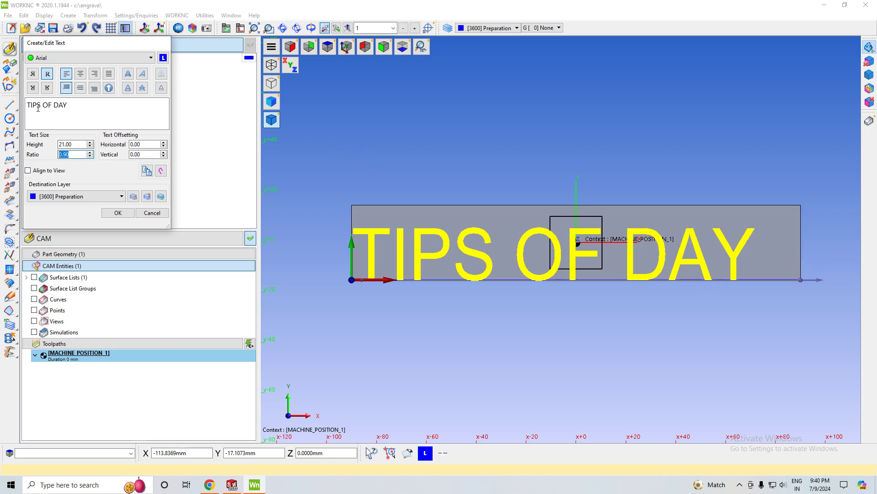
- Restore the text to normal upright orientation and left alignment after trying other options
left_click(32, 74)
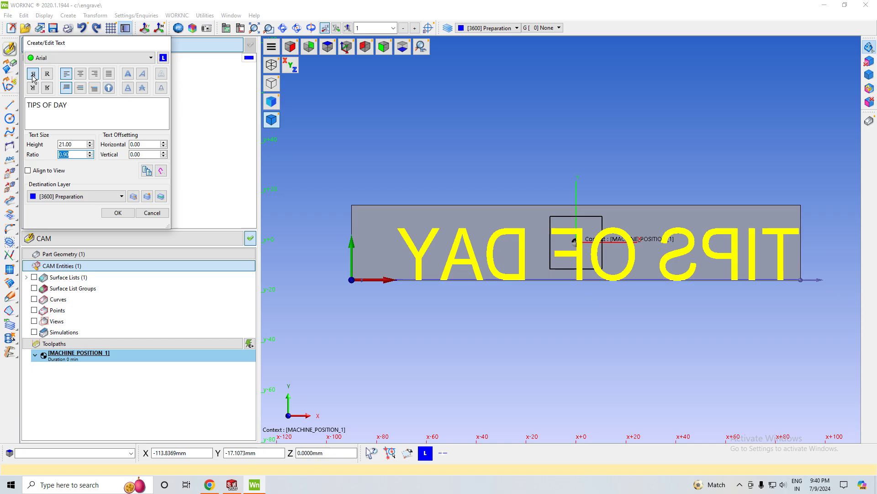
left_click(33, 88)
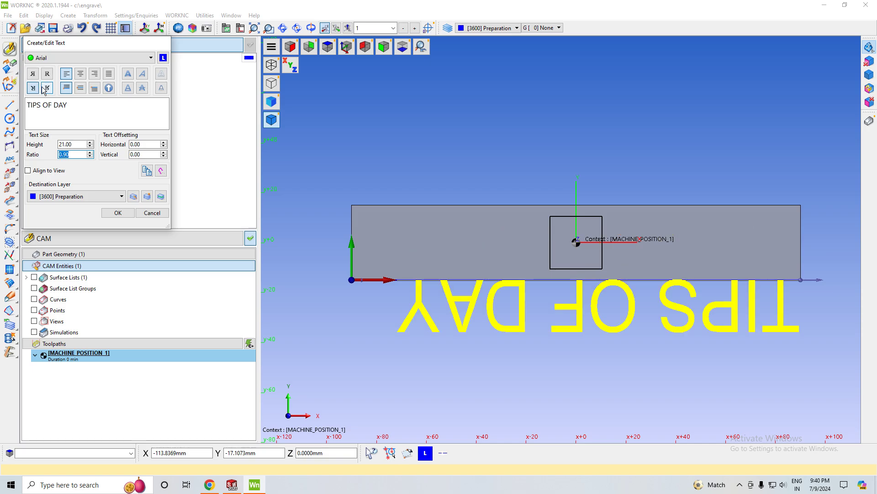
left_click(48, 88)
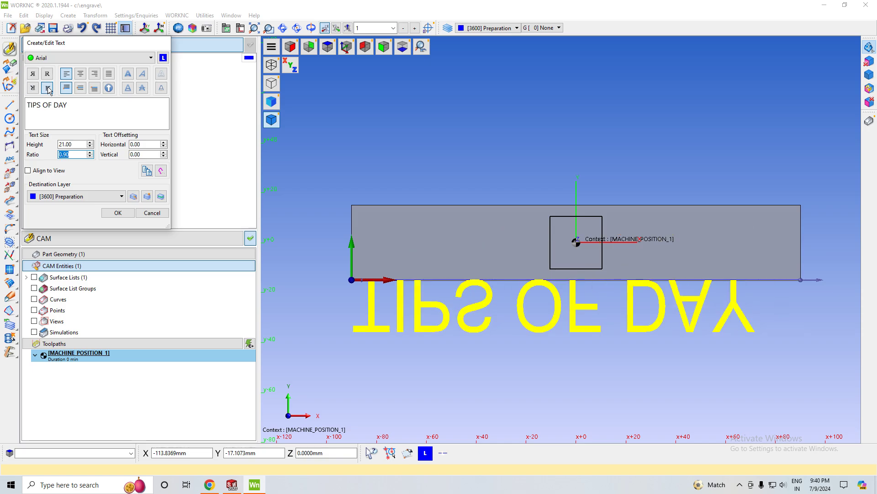
left_click(47, 74)
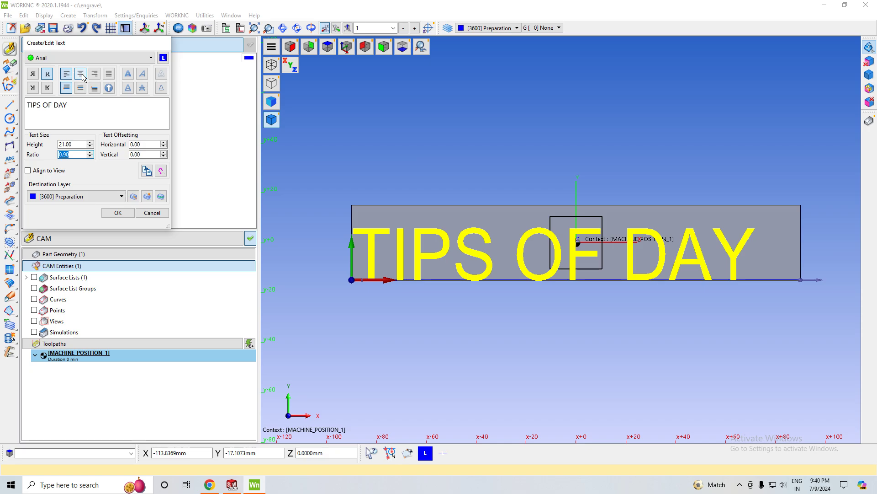
left_click(83, 77)
left_click(66, 74)
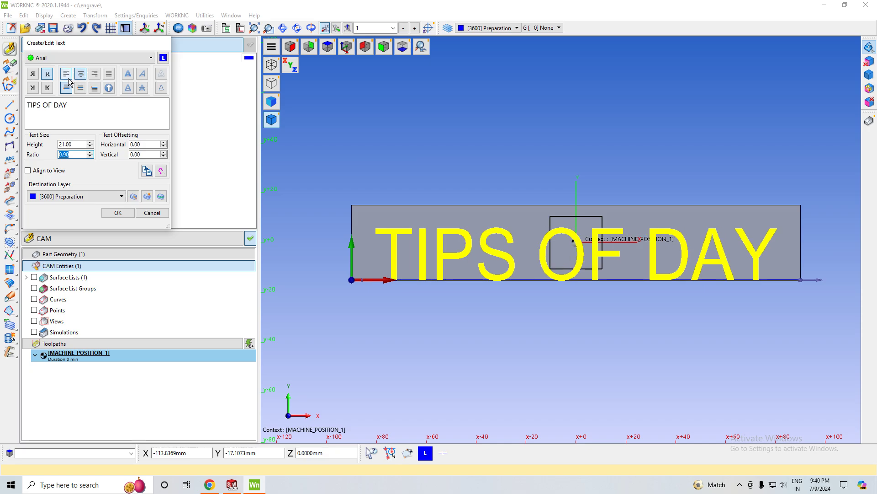
left_click(96, 78)
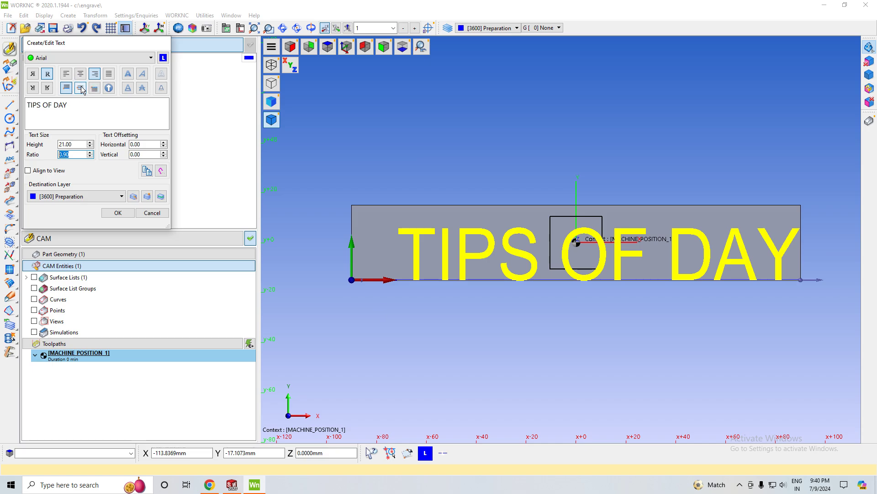
left_click(82, 89)
left_click(95, 88)
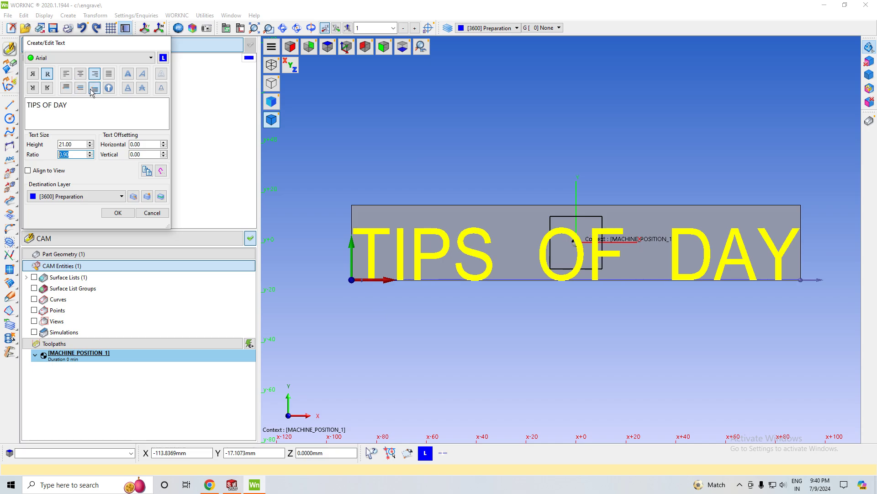
left_click(78, 89)
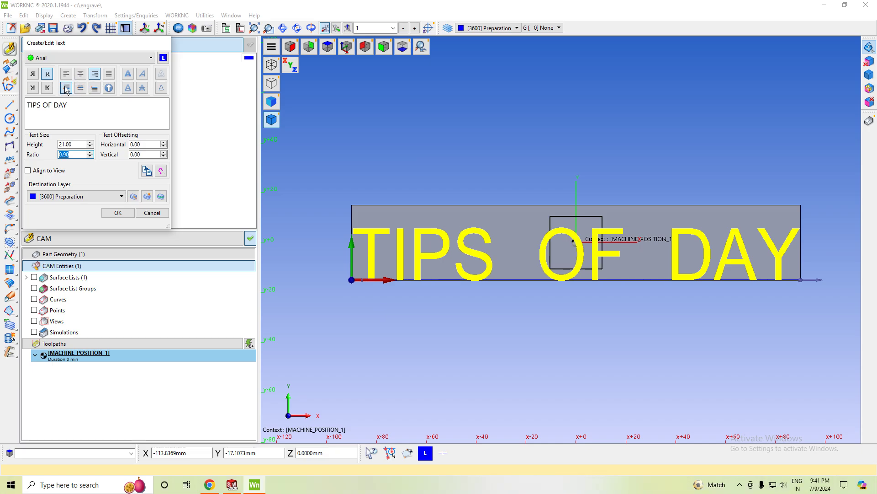
left_click(66, 74)
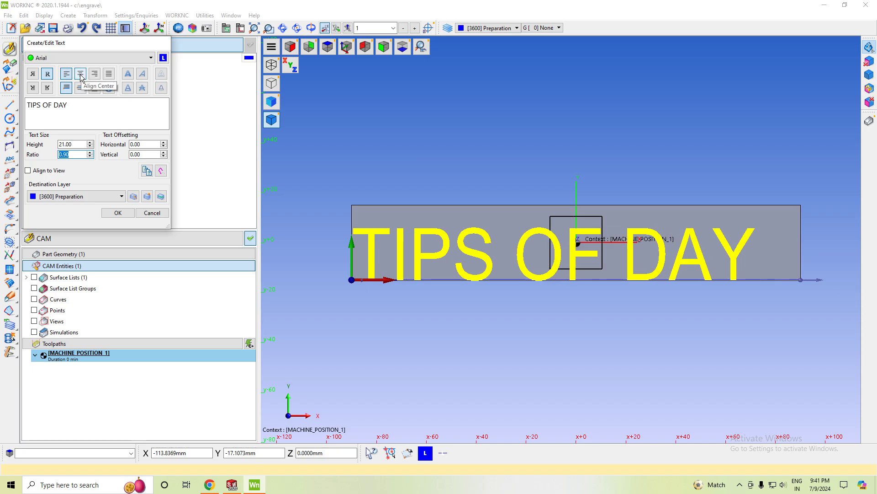
- Make the text italic with single-stroke line letters
left_click(143, 74)
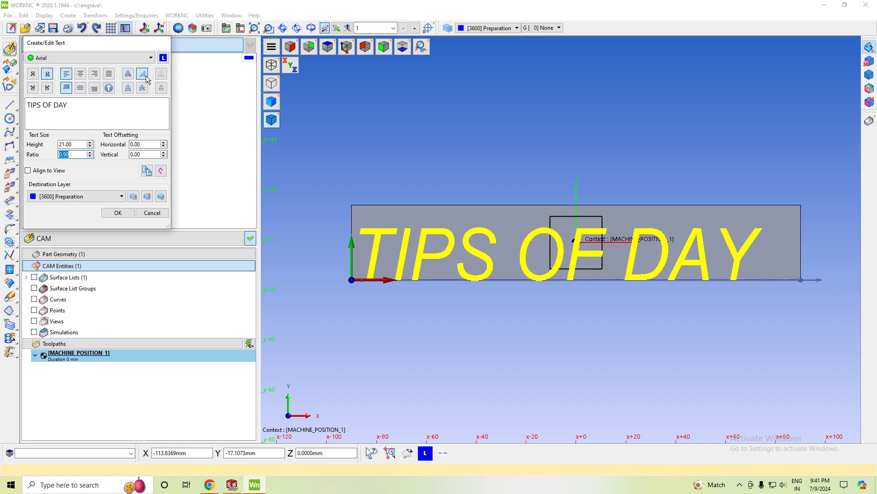
left_click(129, 74)
left_click(131, 77)
left_click(129, 89)
left_click(129, 89)
left_click(141, 88)
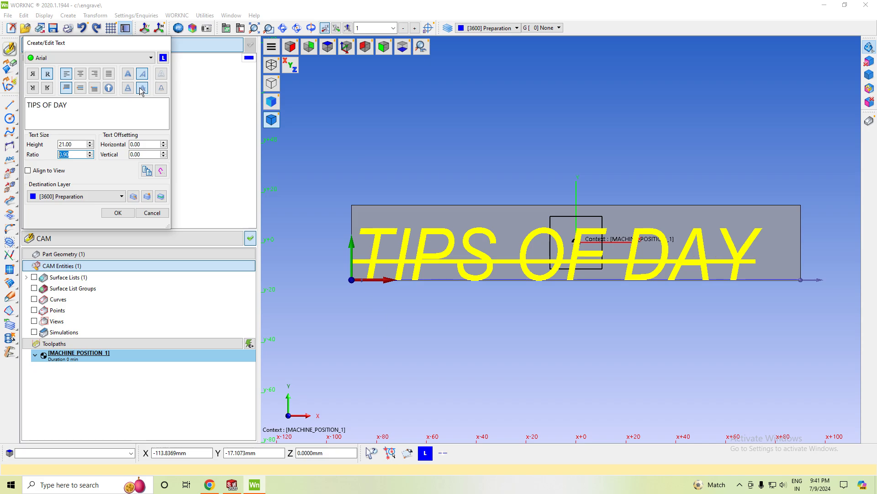
left_click(142, 88)
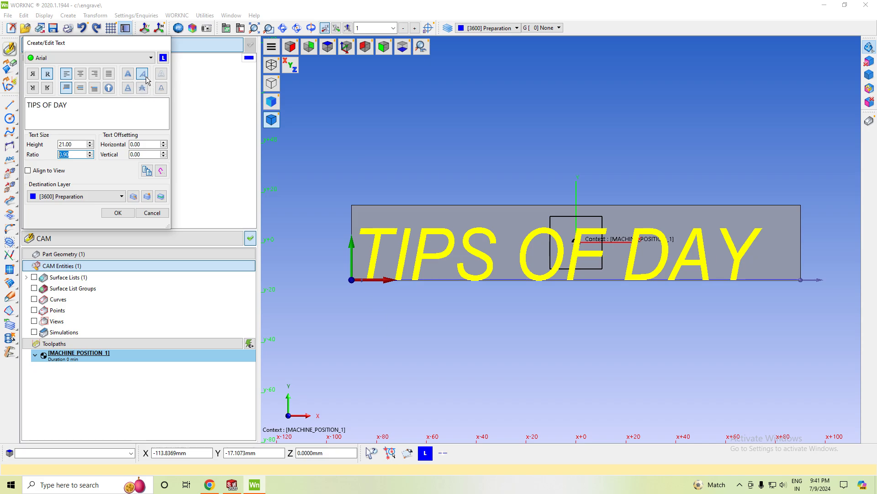
left_click(144, 78)
left_click(161, 77)
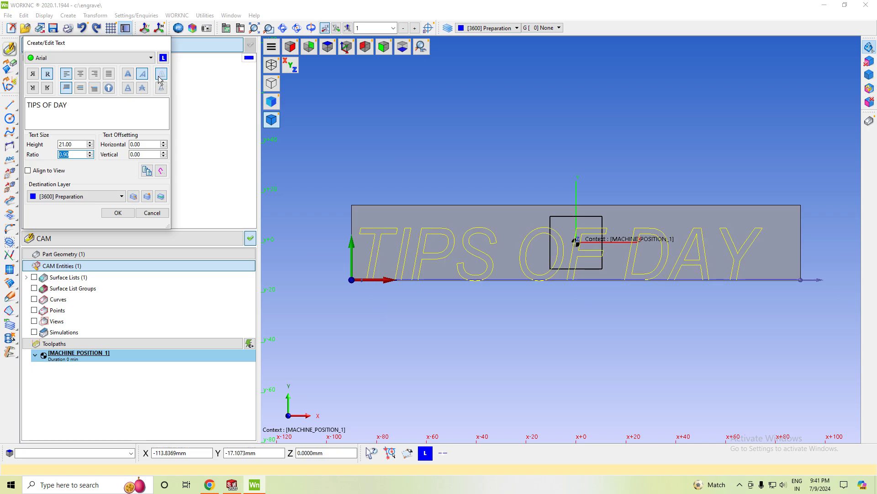
left_click(162, 89)
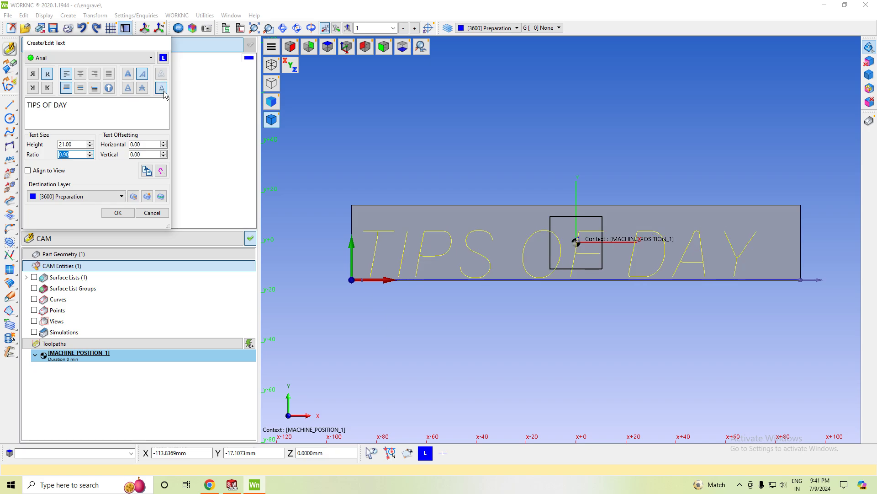
- Set height 22 and horizontal offset 2, shift the text up, and create it
left_click(91, 143)
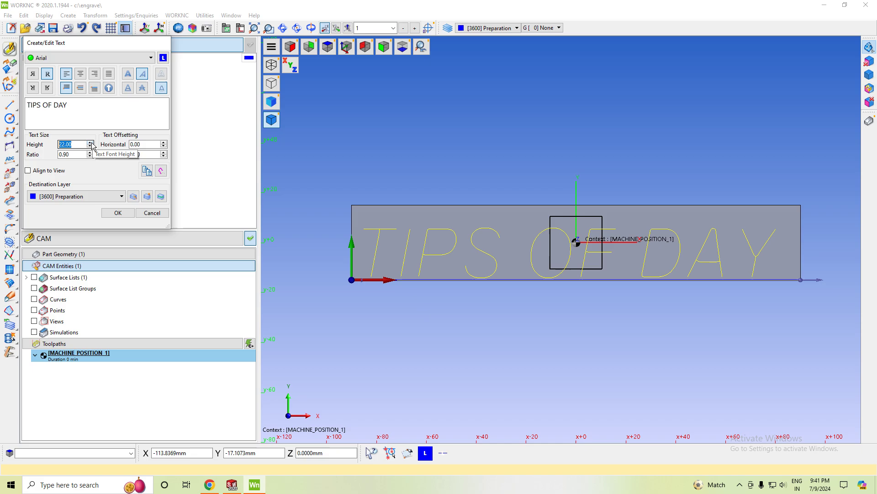
left_click(90, 143)
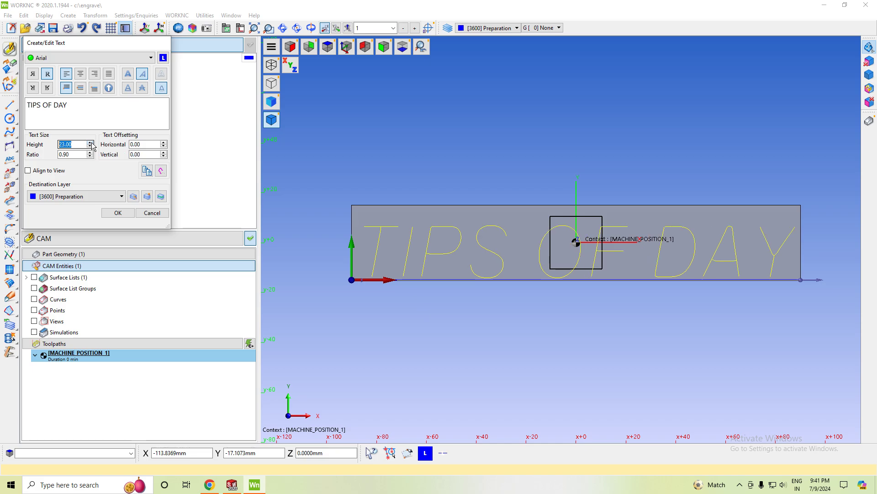
left_click(91, 146)
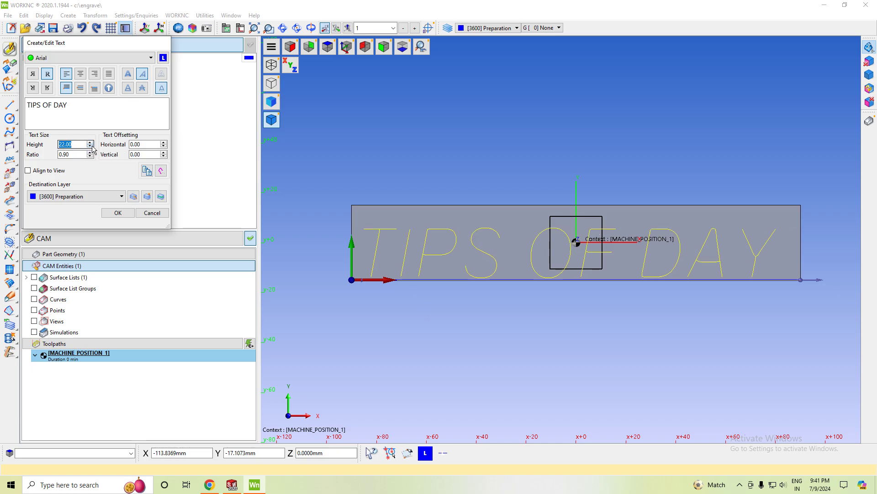
left_click(164, 143)
left_click(164, 143)
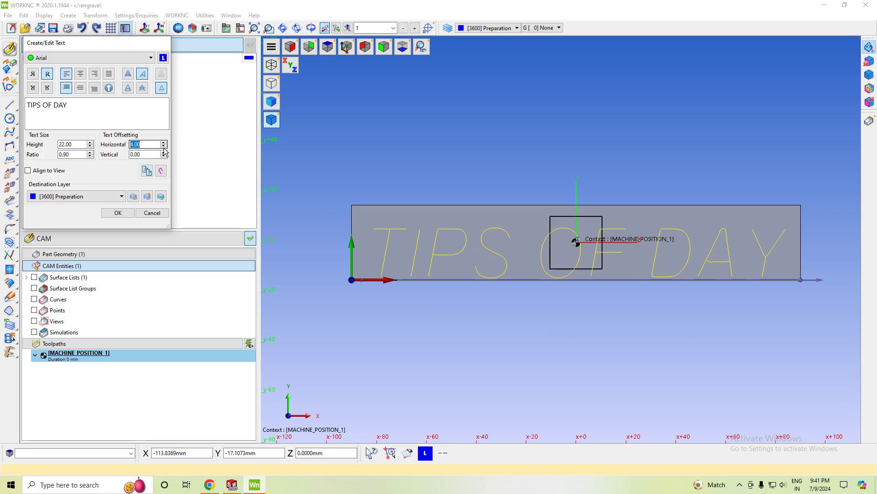
left_click(164, 147)
left_click(163, 147)
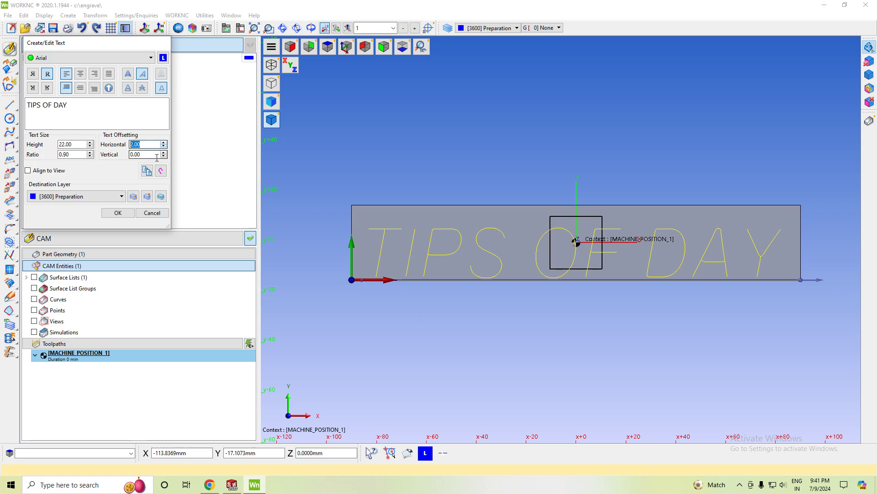
left_click_drag(164, 153, 164, 157)
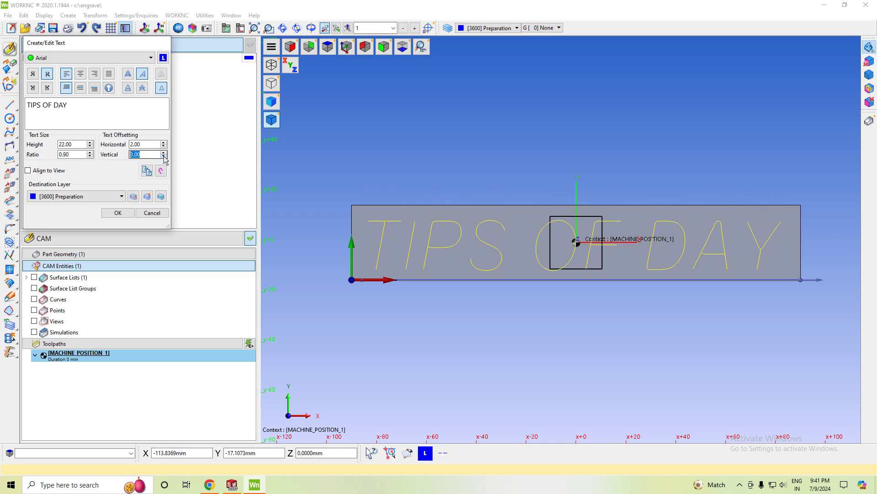
left_click(118, 213)
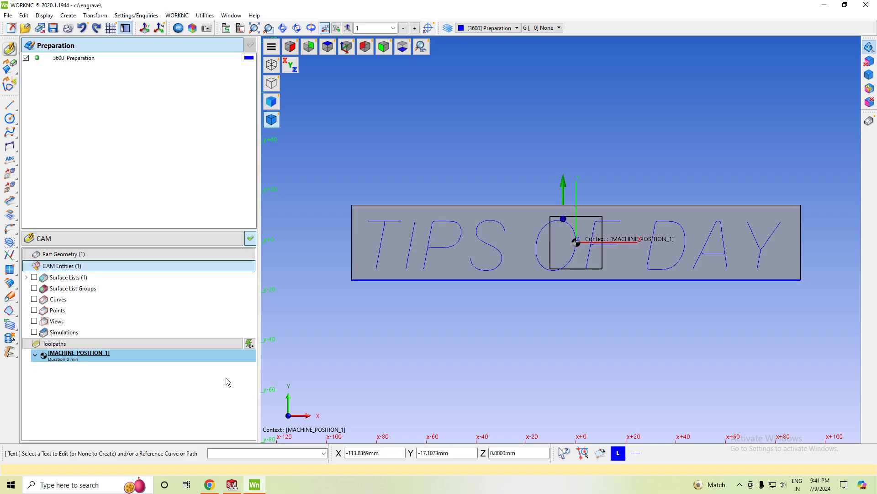
- Convert the TIPS OF DAY text into curves on the 3600 Preparation layer
left_click(6, 340)
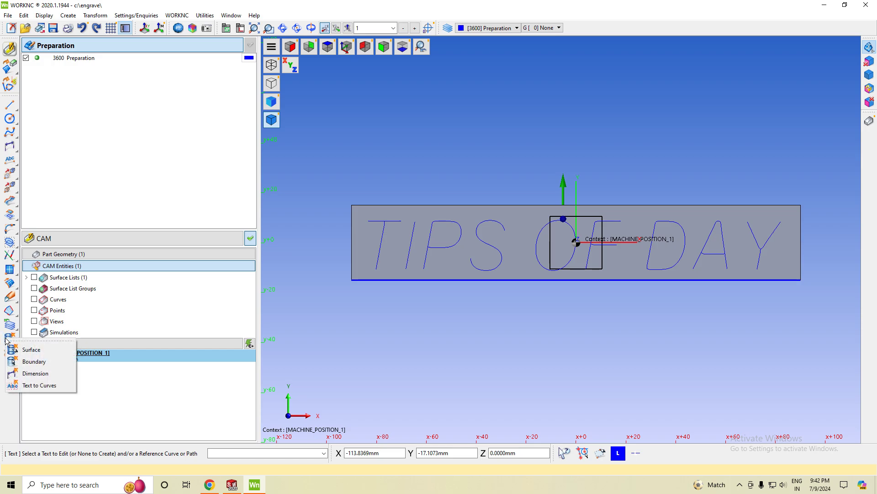
left_click(50, 385)
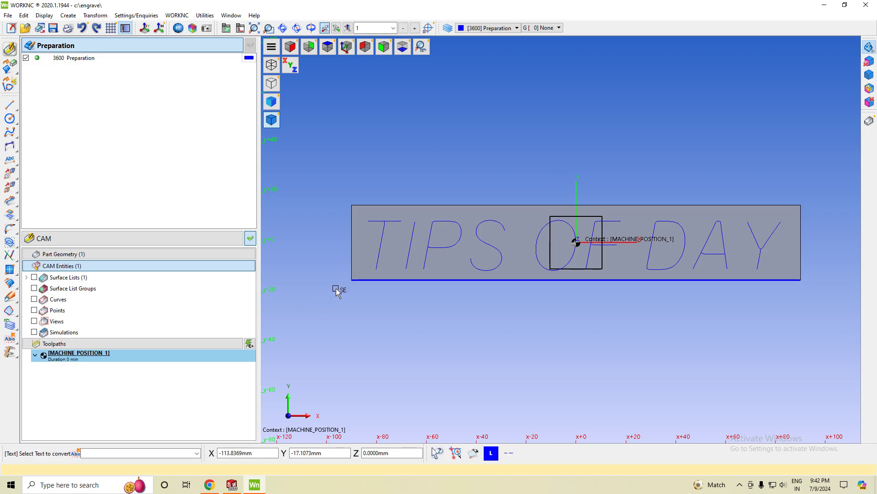
left_click_drag(360, 208, 361, 273)
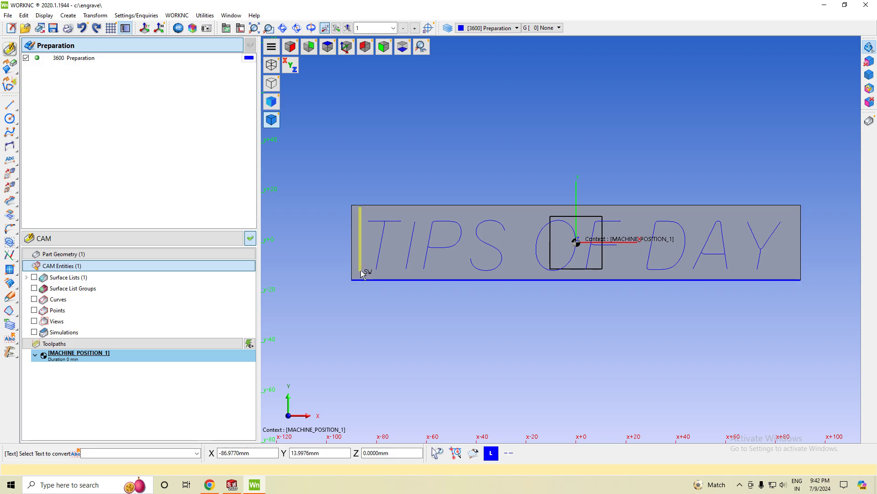
left_click_drag(361, 273, 587, 279)
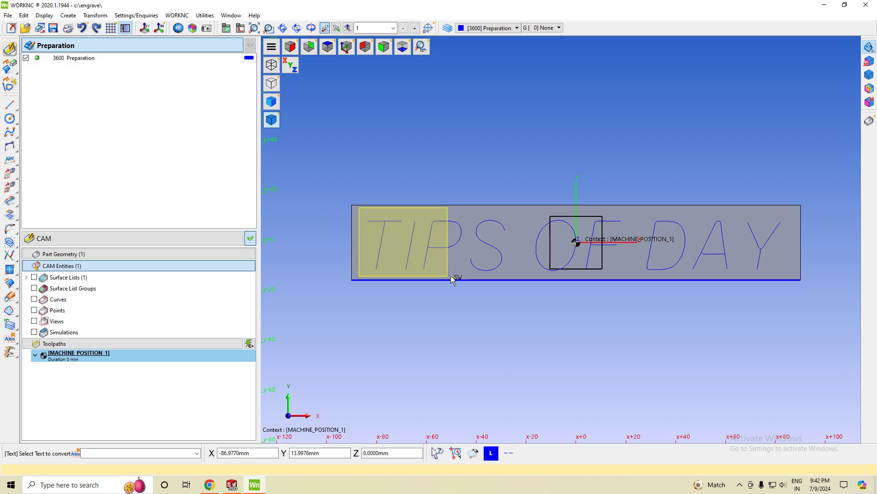
left_click_drag(585, 276, 790, 274)
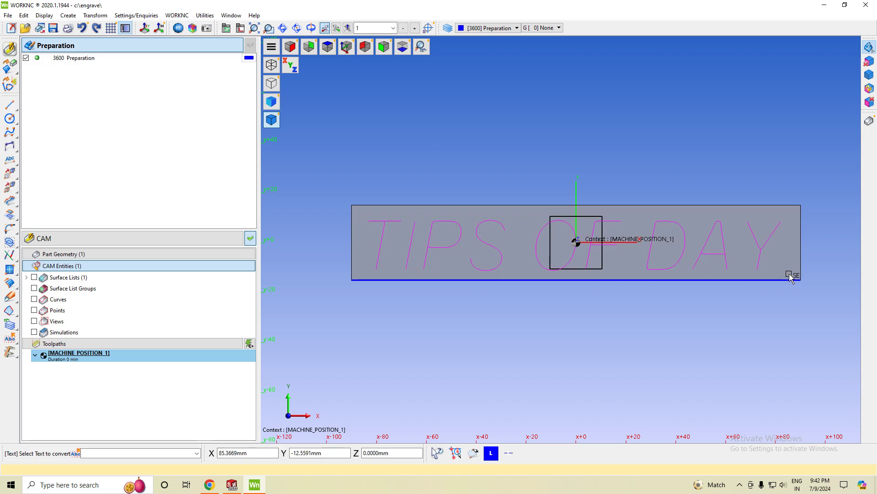
middle_click(627, 165)
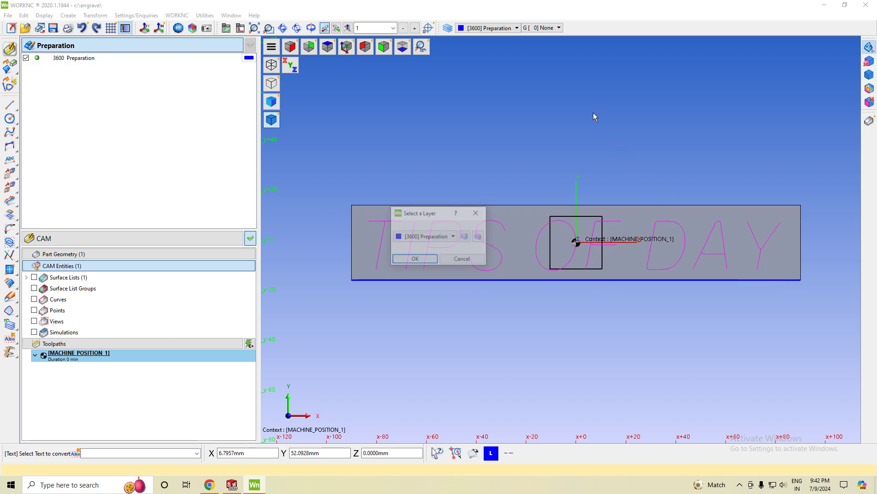
left_click(423, 258)
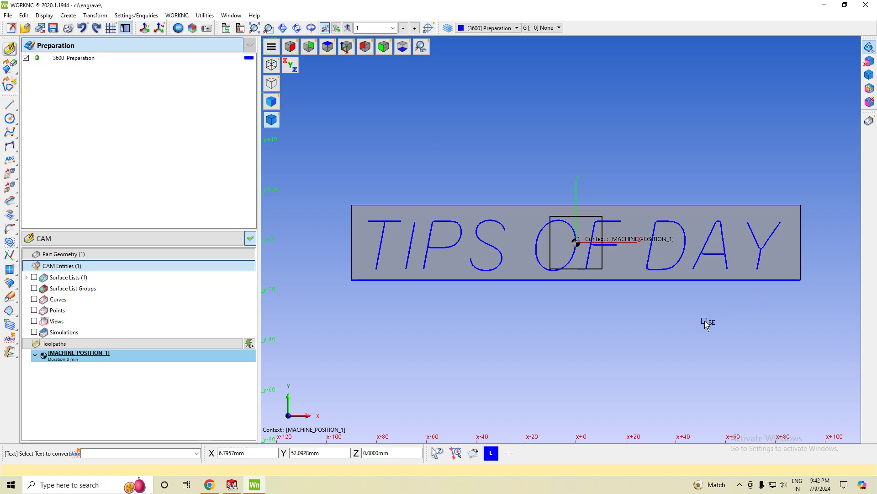
- Create open curve set Curve_000 from the 14 TIPS OF DAY letter curves
right_click(48, 303)
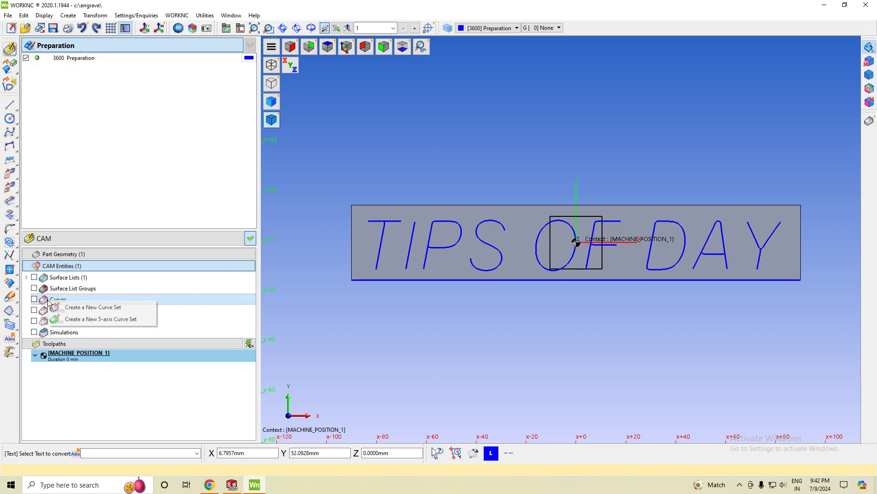
left_click(437, 371)
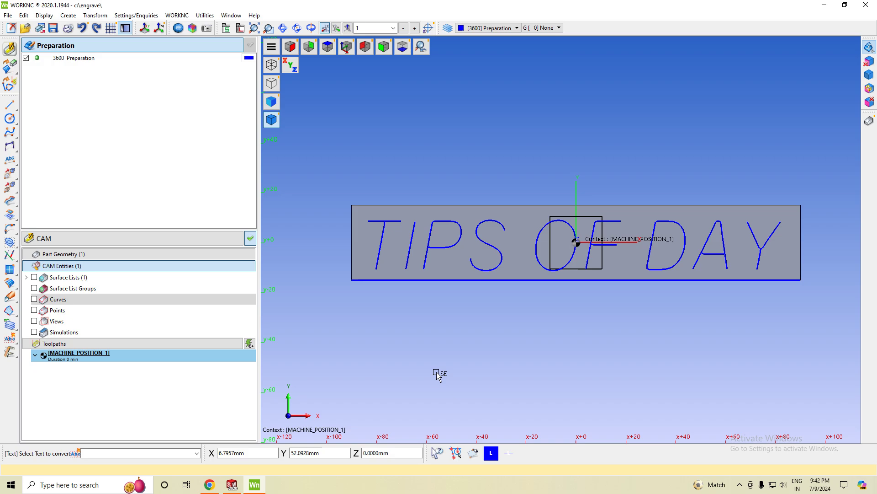
right_click(79, 300)
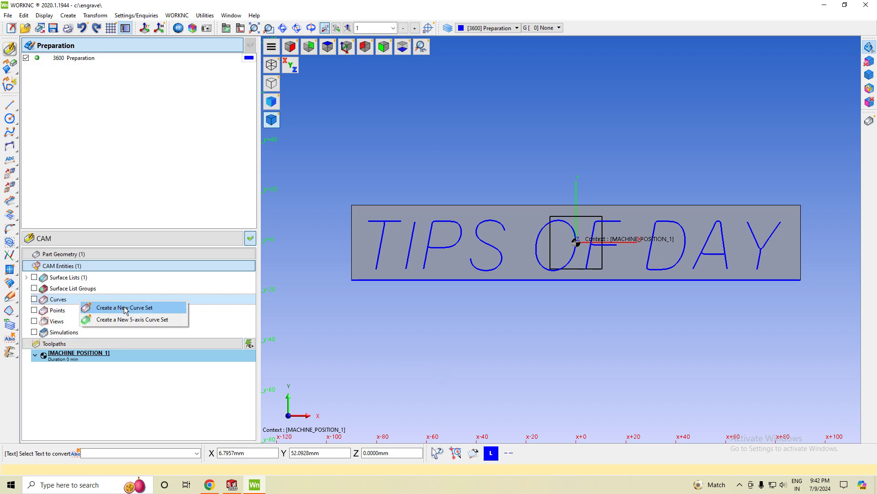
left_click(359, 347)
right_click(68, 300)
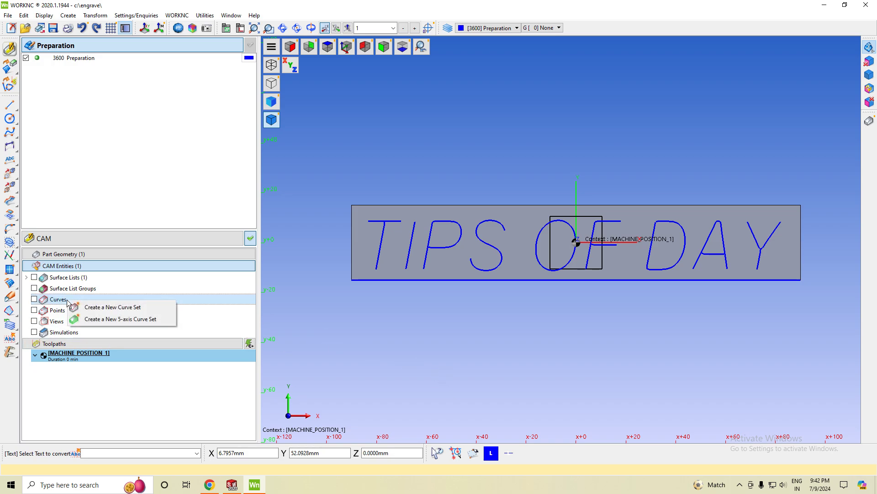
left_click(111, 307)
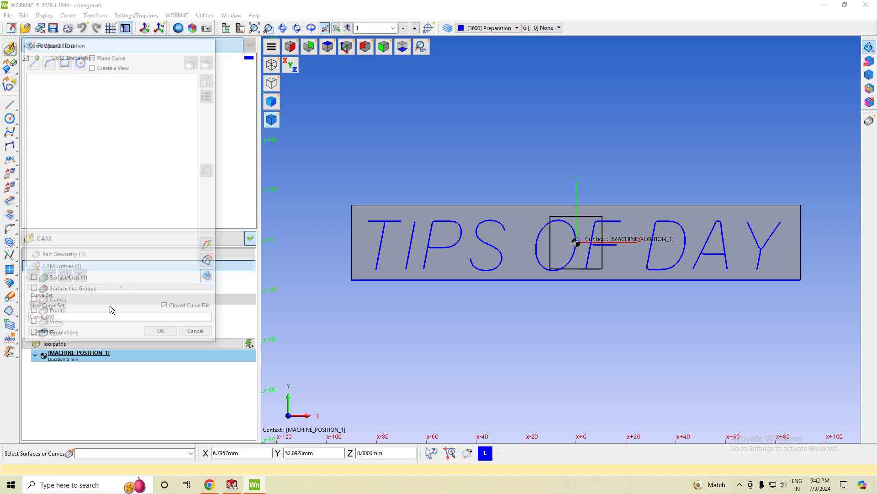
left_click(174, 310)
left_click_drag(362, 214, 782, 276)
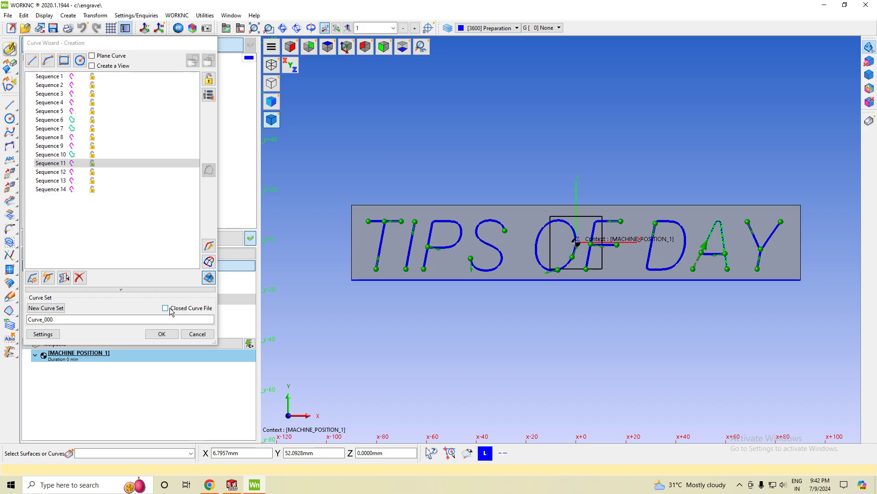
left_click(163, 334)
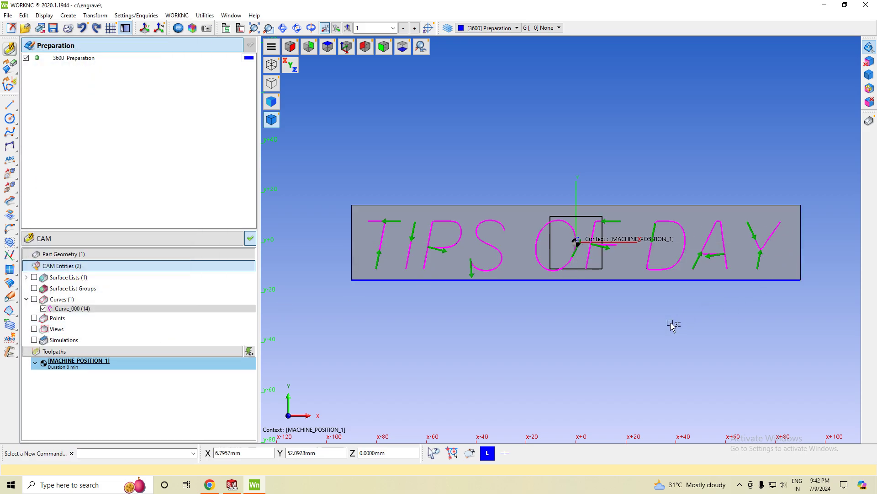
- In CAM mode, create a new toolpath using the 2 1/2-axis On-curve Engraving strategy
left_click(88, 46)
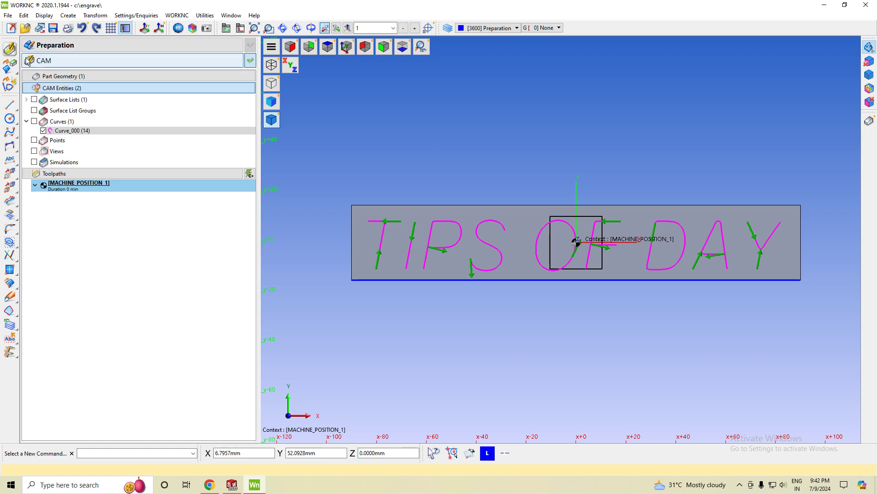
left_click(10, 49)
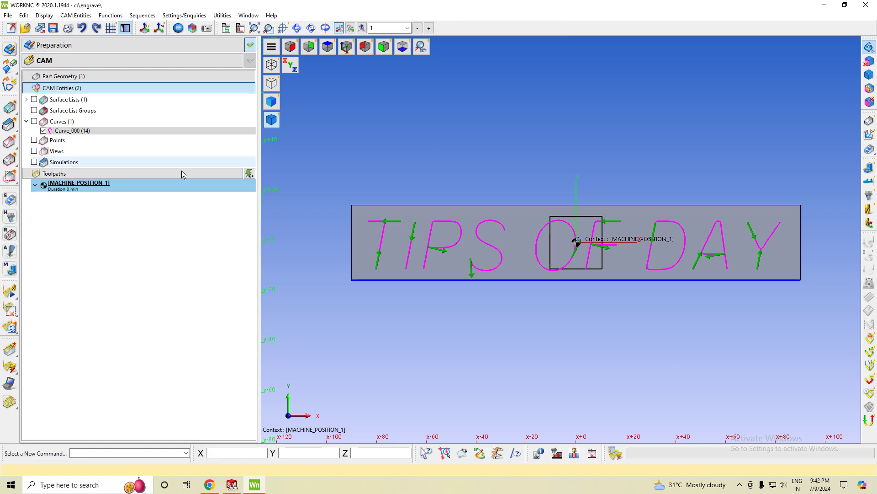
right_click(136, 247)
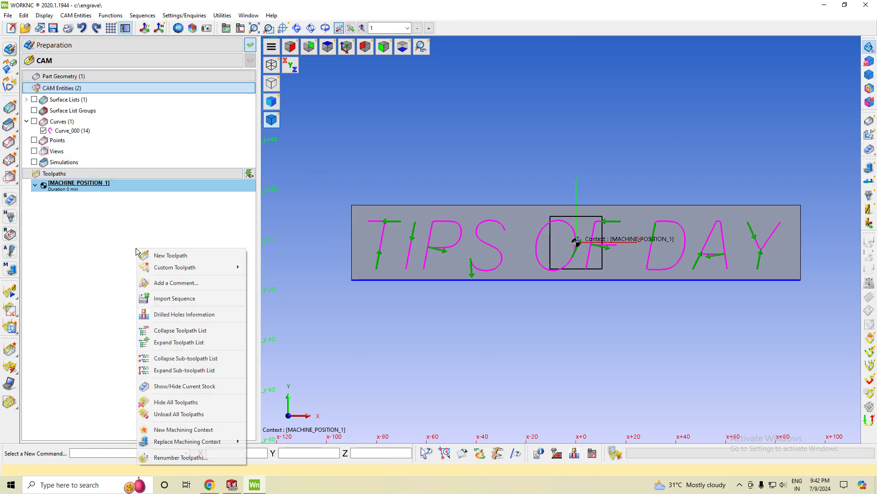
left_click(169, 255)
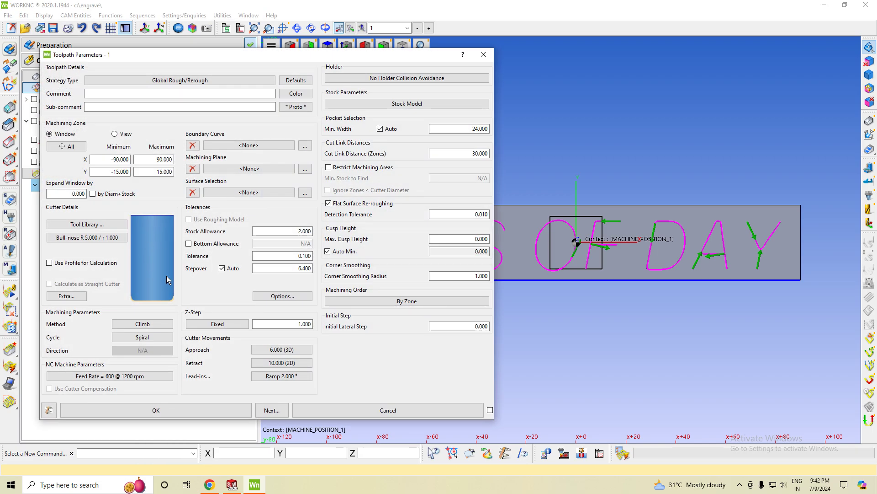
left_click(98, 238)
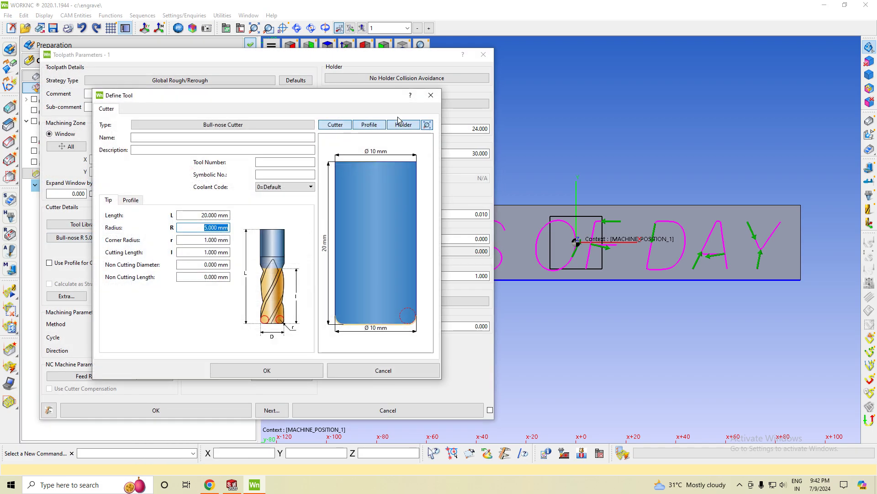
left_click(432, 95)
left_click(196, 81)
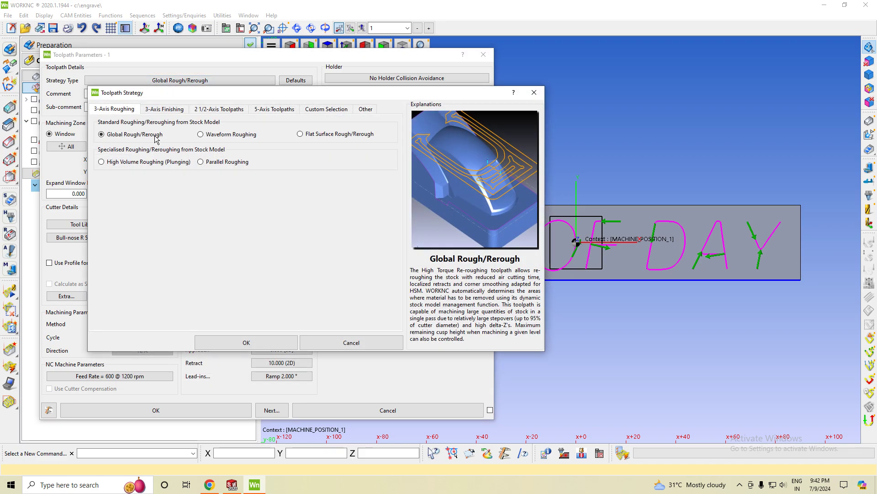
left_click(205, 109)
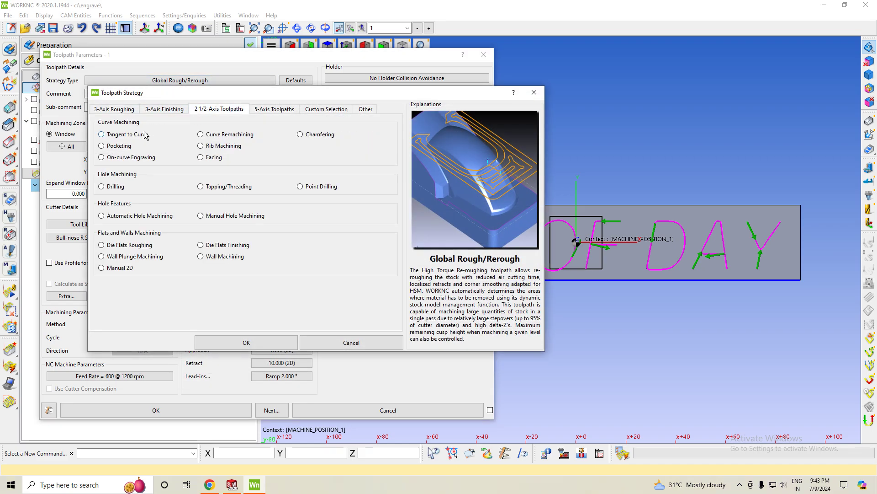
left_click(151, 158)
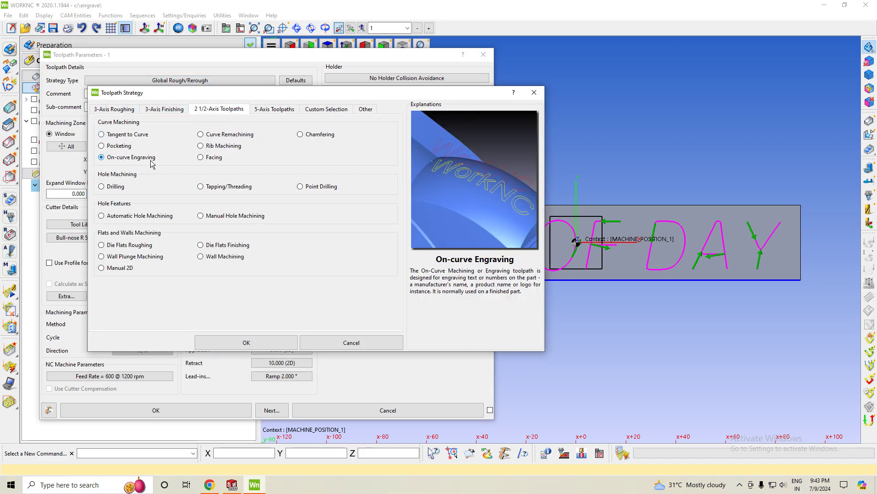
left_click(246, 342)
left_click(112, 237)
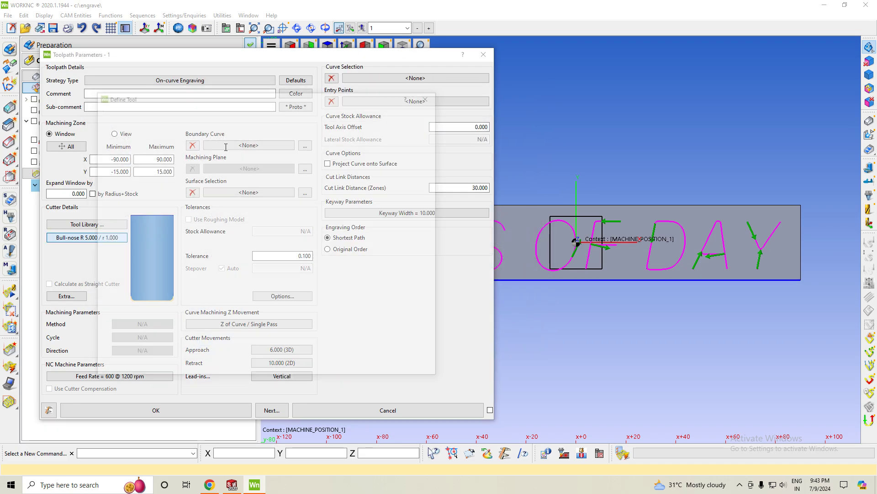
- Define a Conic Ball-end cutter with radius 0.2 and 2 mm shank diameter
left_click(217, 130)
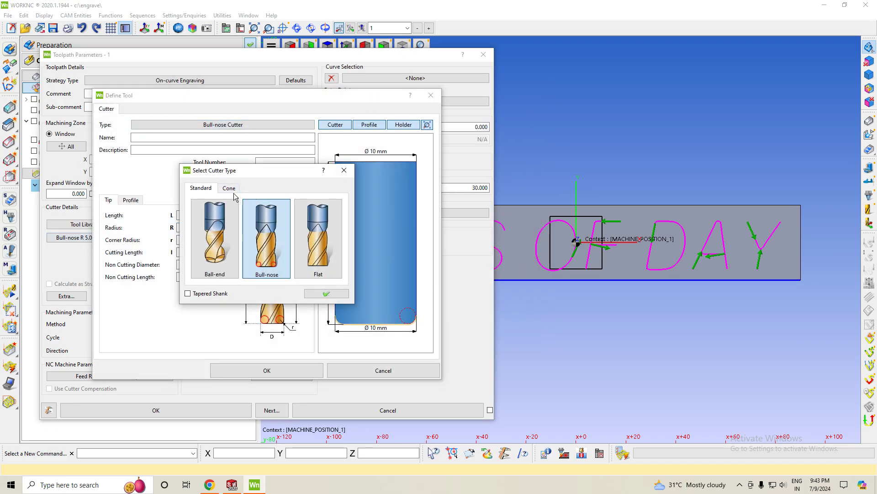
left_click(229, 188)
left_click(322, 295)
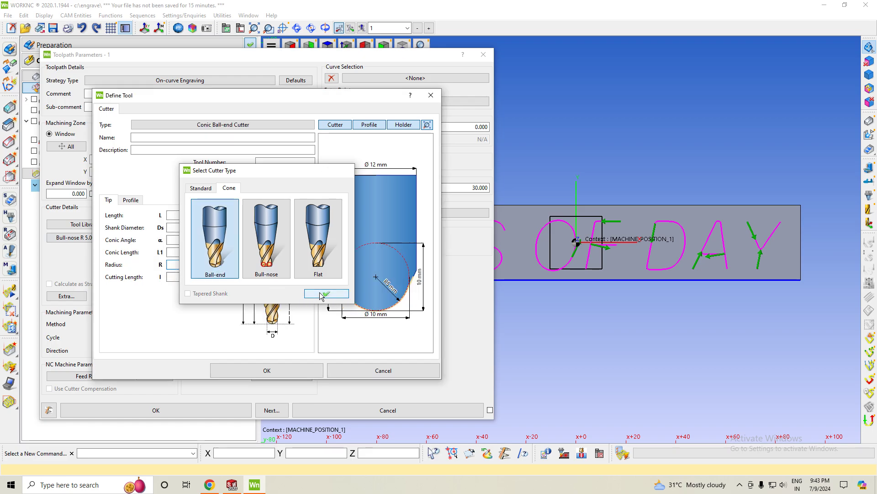
type("0.2")
key("Return")
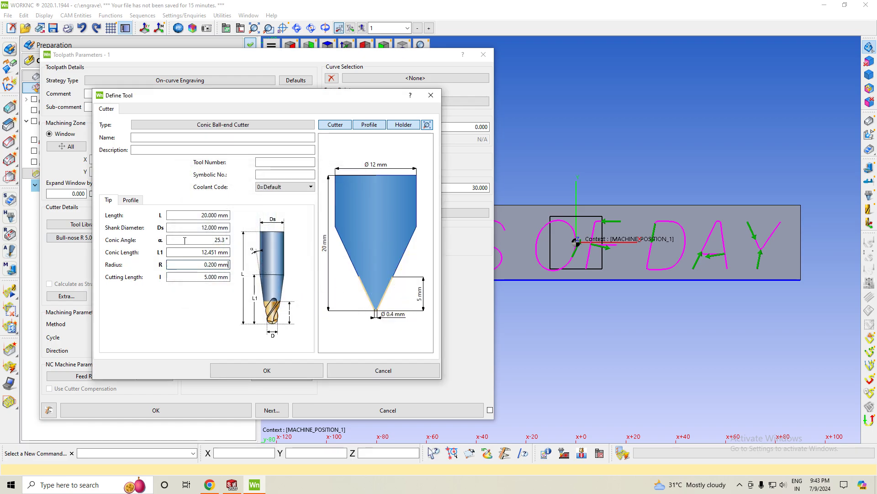
key("shift+Tab")
key("shift+Tab")
key("shift+Tab")
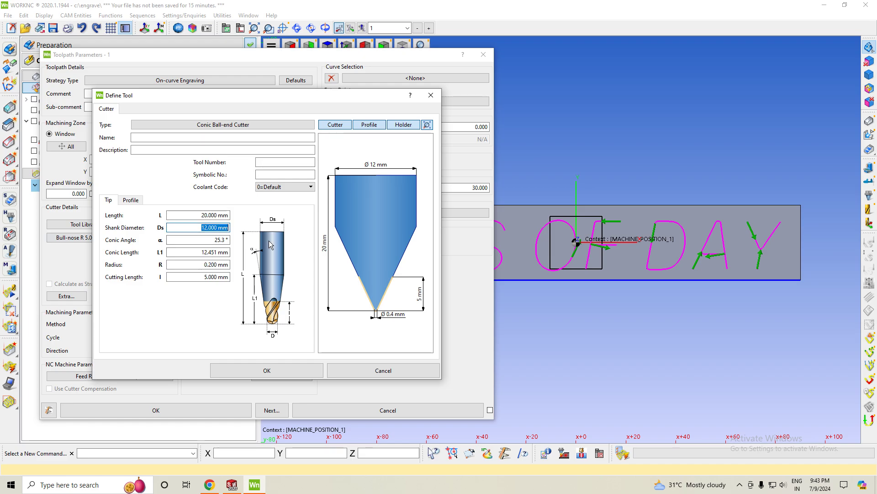
type("1.")
key("Return")
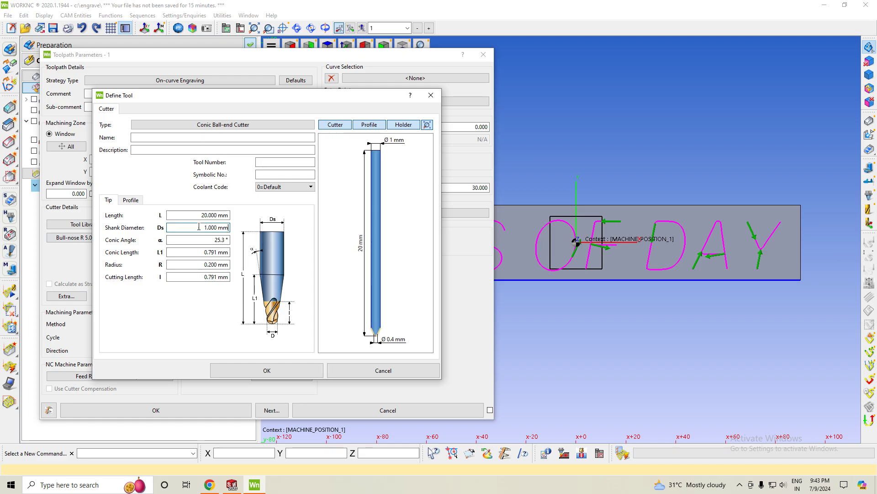
left_click_drag(198, 227, 276, 232)
type("2")
key("Return")
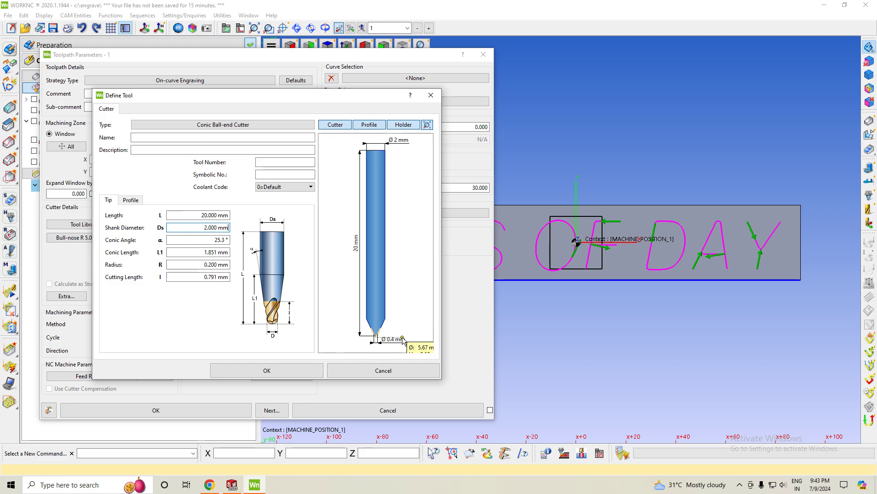
left_click(295, 372)
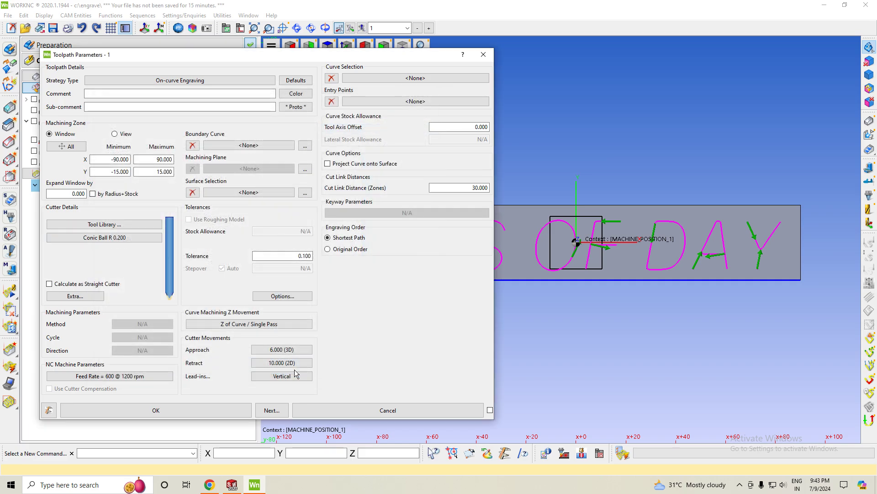
- Select Curve_000 as the curve set engraved by the On-curve Engraving toolpath
left_click(395, 79)
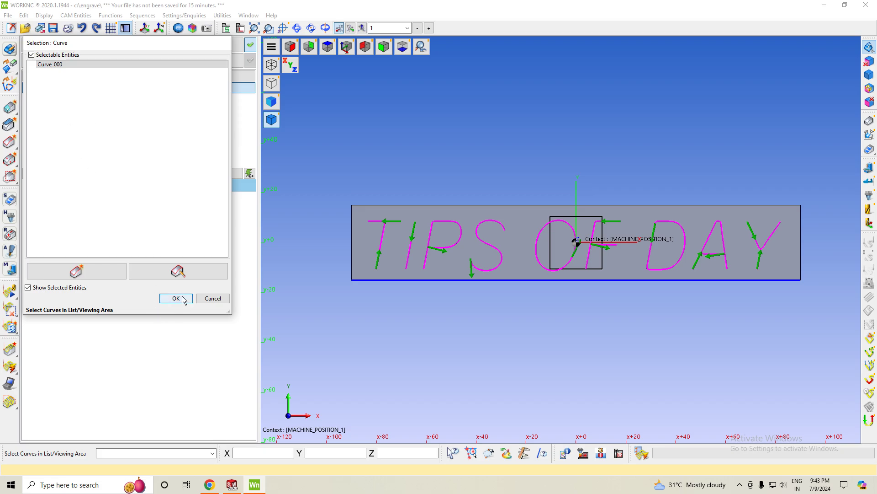
left_click(177, 298)
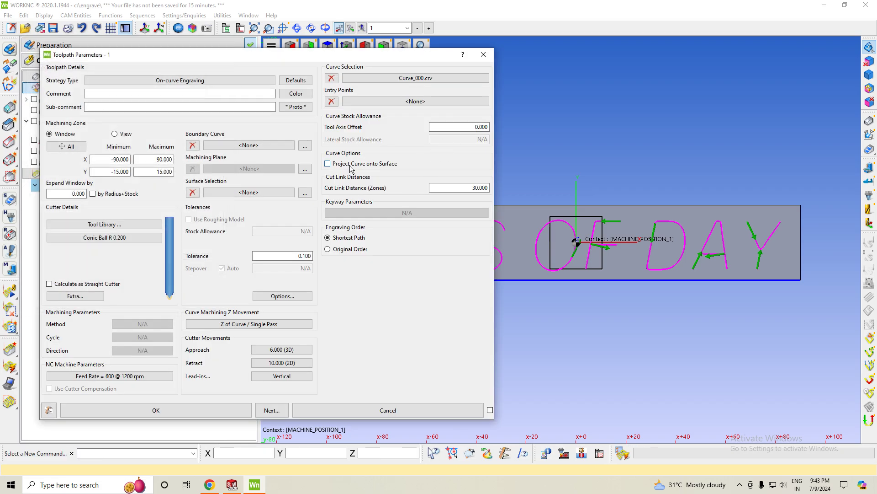
left_click(416, 78)
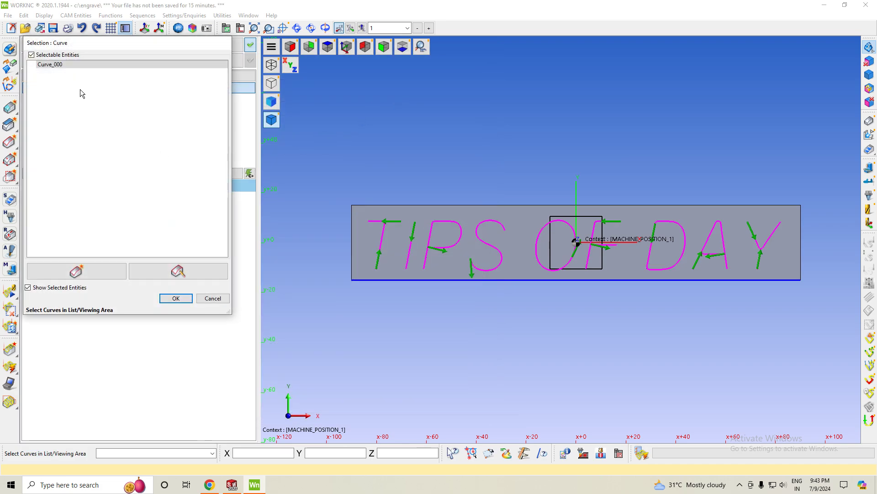
left_click(178, 298)
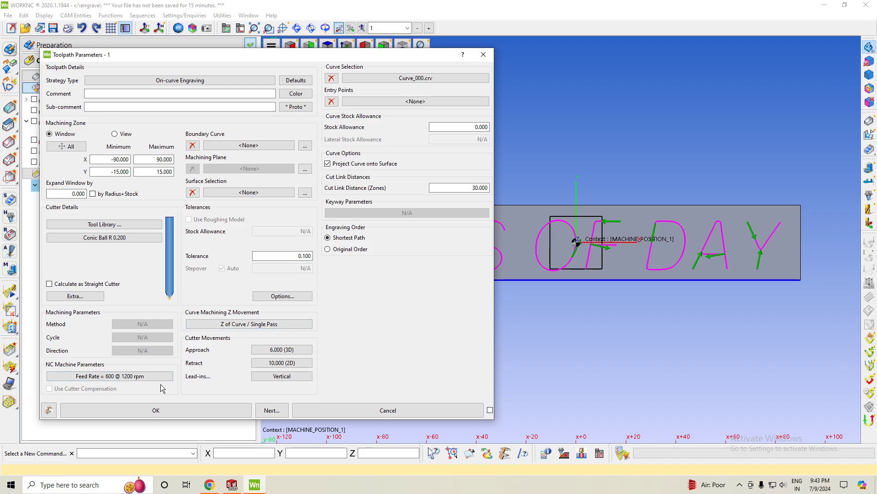
- Set Z movement to multiple passes referenced to Given Z 0.000, starting at Given Z
left_click(281, 326)
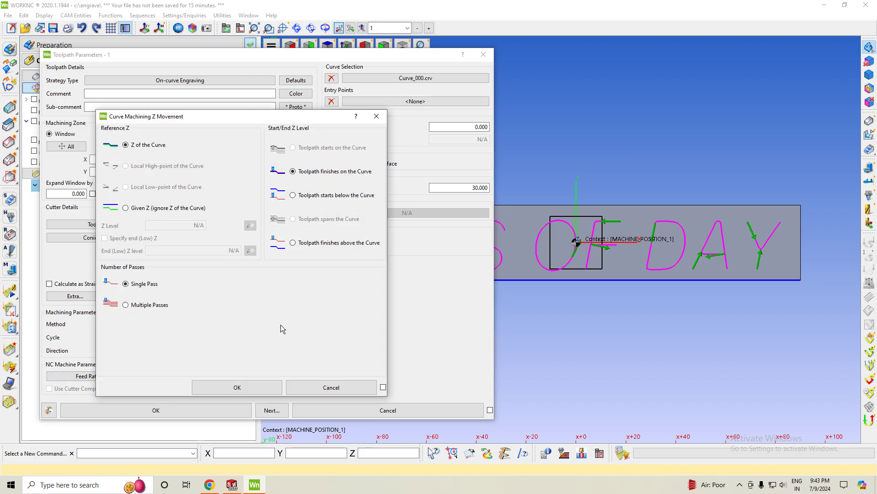
left_click(151, 305)
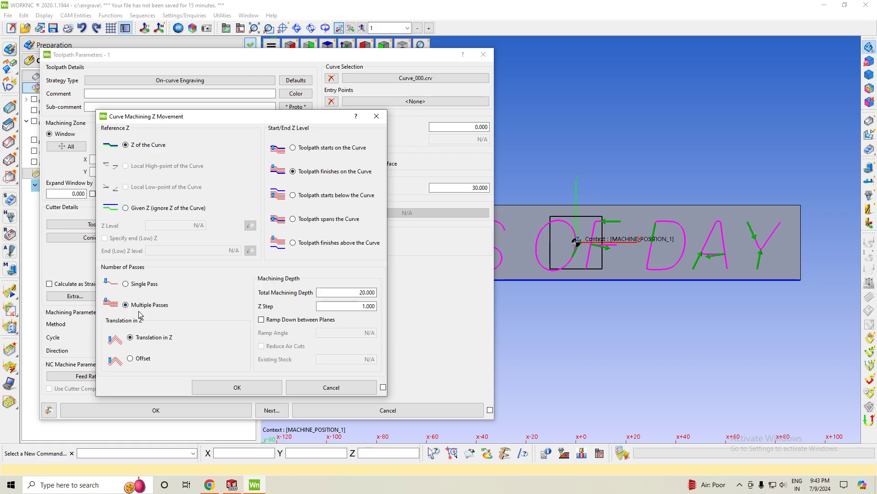
left_click(129, 209)
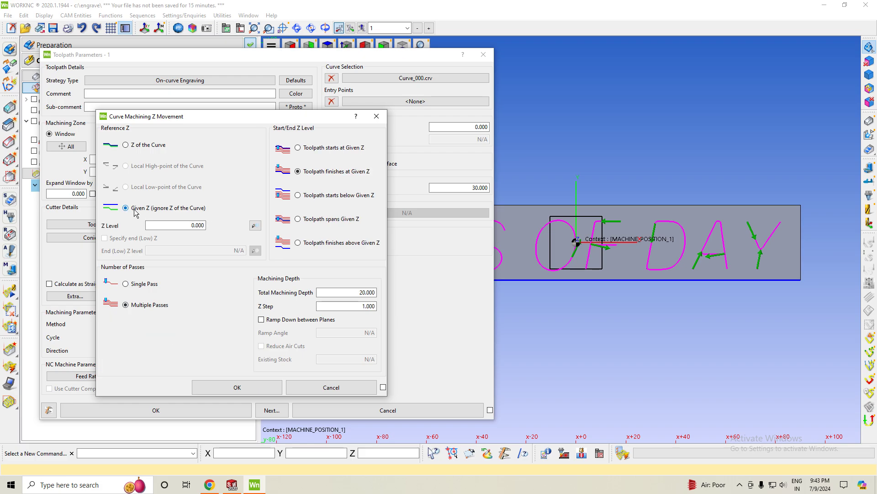
left_click(134, 145)
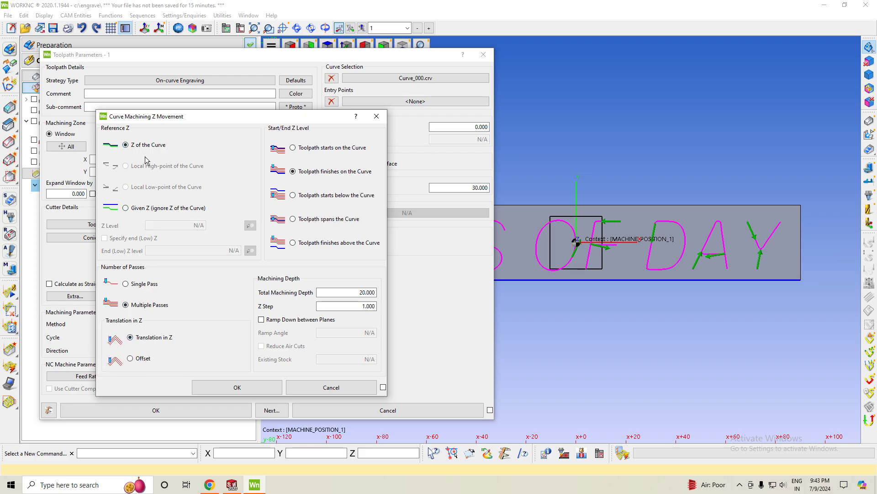
left_click(140, 209)
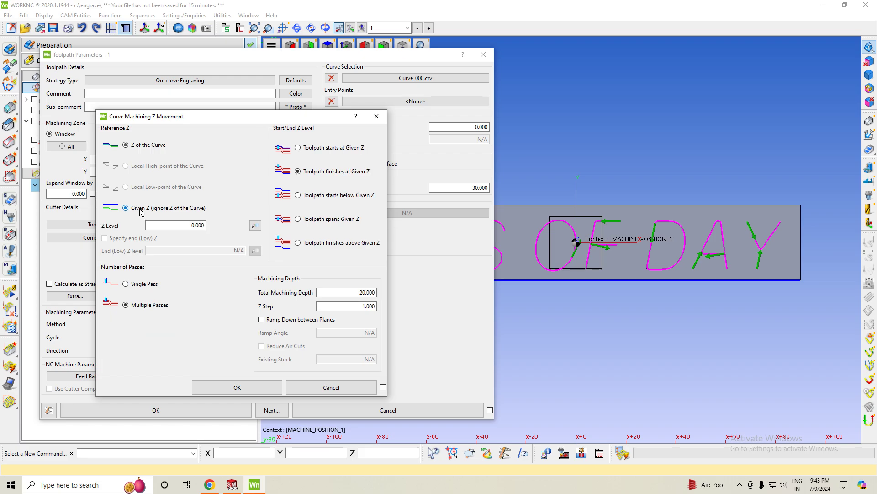
left_click(315, 149)
- Set 2.000 total depth and 0.200 Z step, with ramping down between planes
double_click(368, 293)
type("2.000")
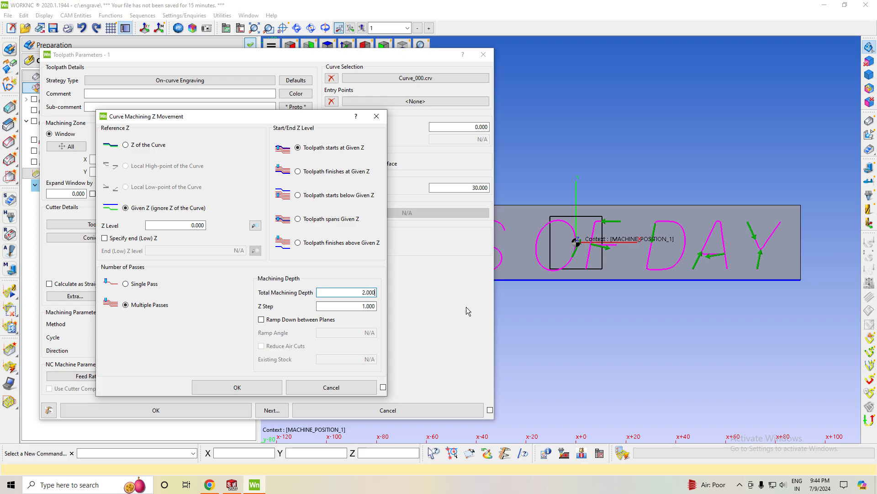
key("Tab")
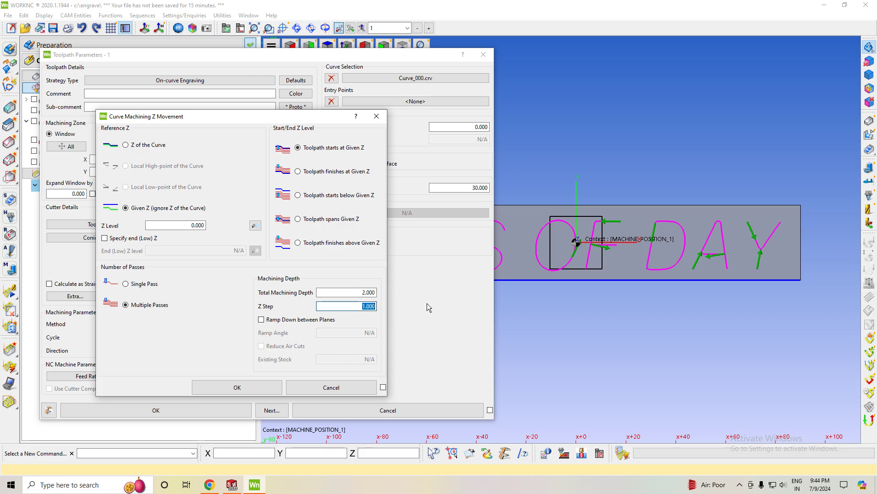
type("0.200")
left_click(275, 323)
double_click(366, 333)
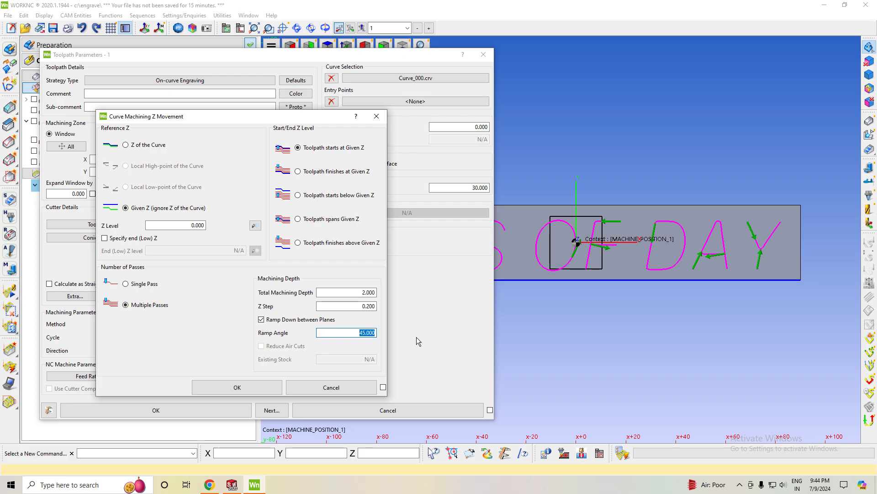
- Calculate the 13-minute On-curve Engraving toolpath and view it isometrically over transparent stock
left_click(254, 384)
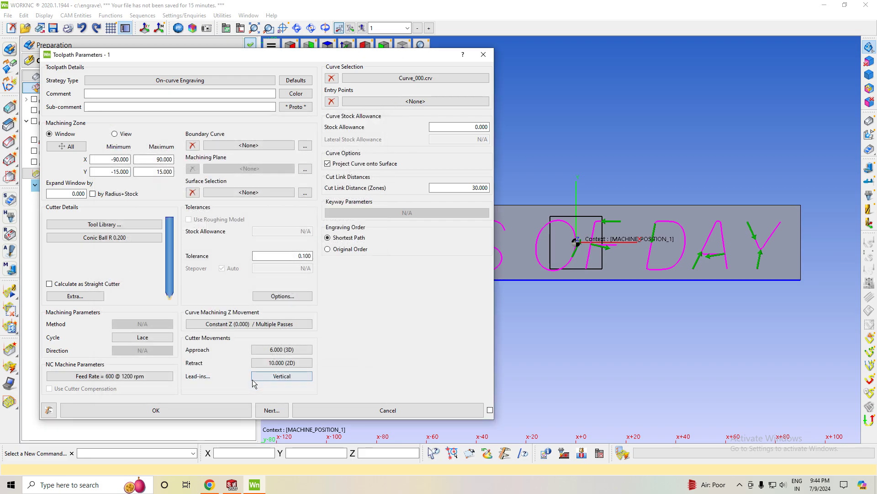
left_click(237, 415)
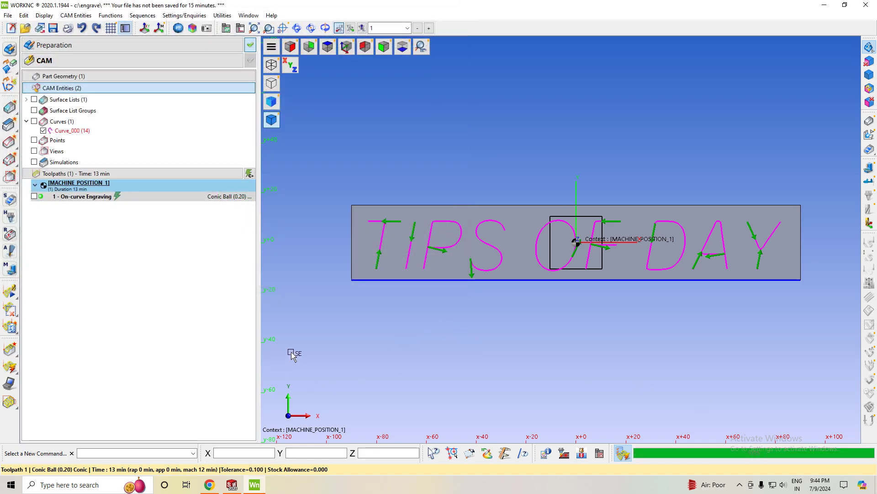
left_click(34, 196)
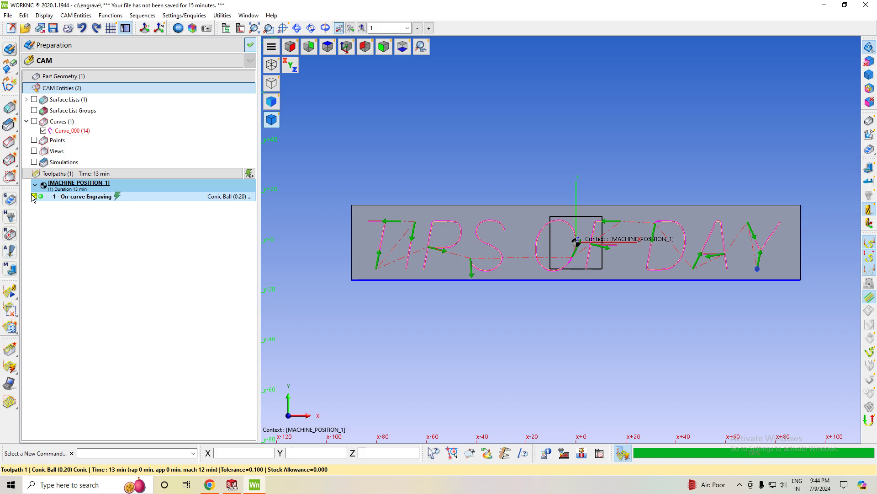
left_click(350, 48)
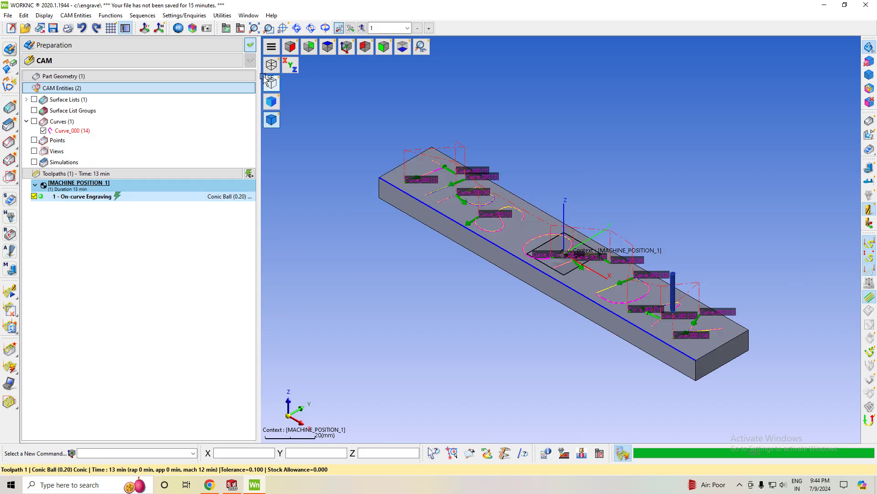
left_click(272, 64)
scroll(635, 314, "down", 1)
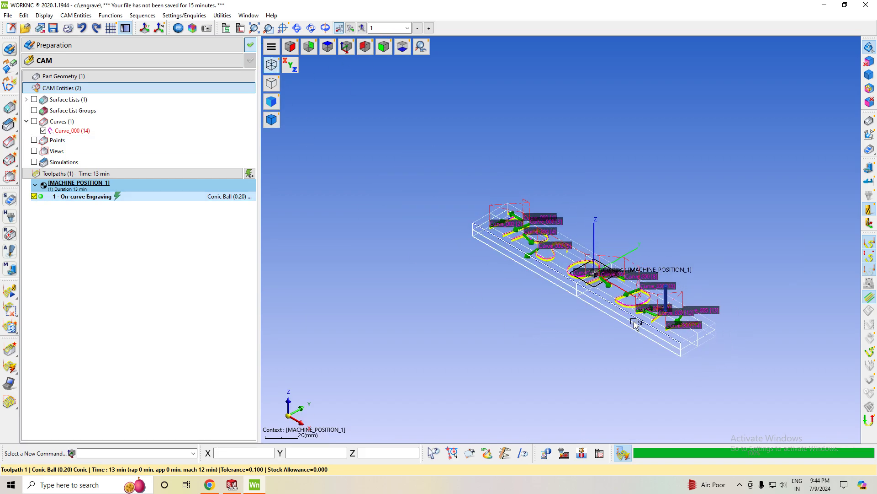
scroll(635, 314, "up", 3)
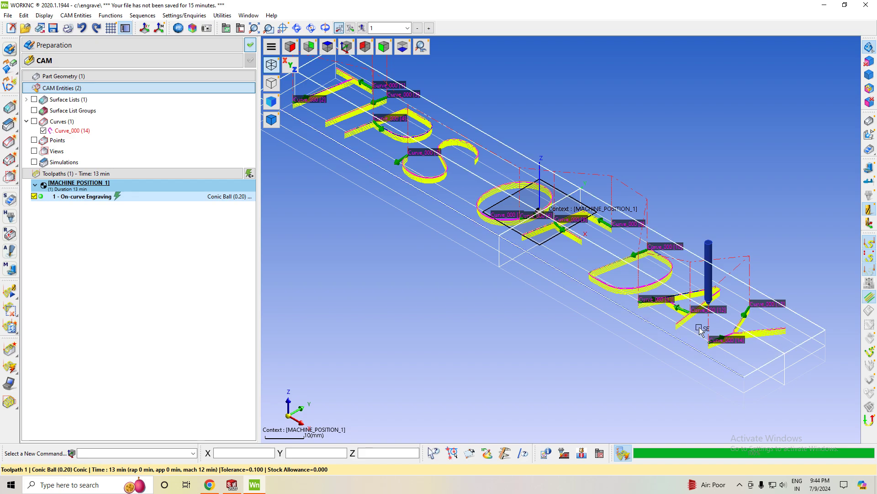
scroll(523, 225, "down", 2)
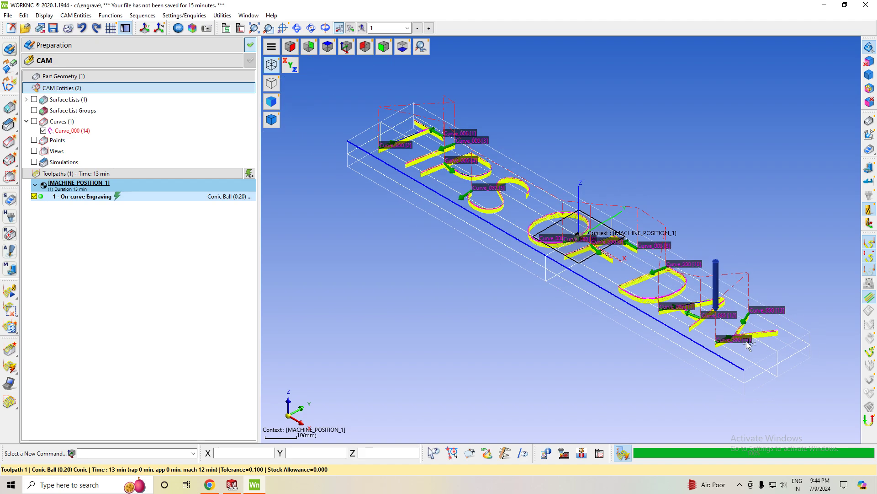
left_click(10, 291)
- Replay the engraving toolpath point by point from the start, then close the playback
left_click(127, 72)
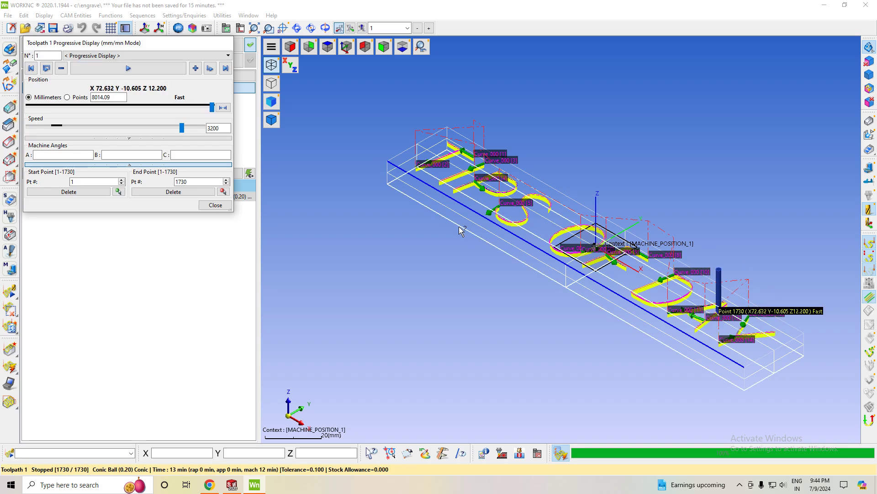
left_click(216, 204)
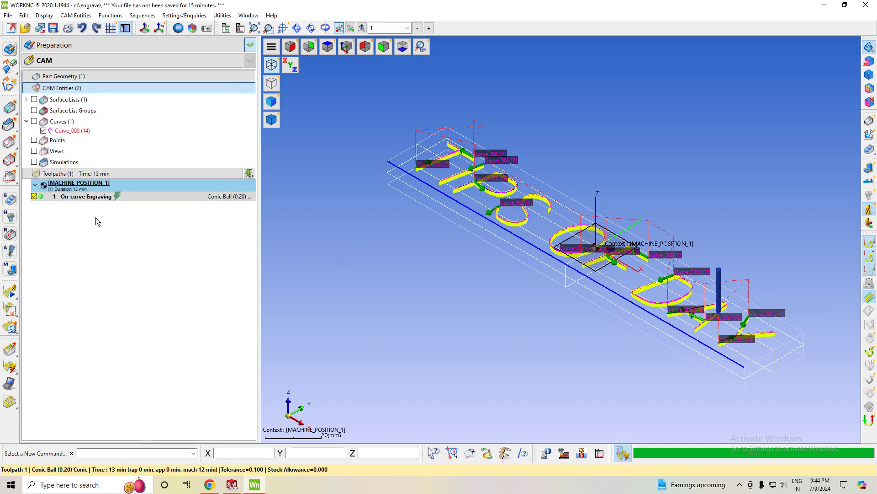
- Shade the stock as a solid and hide the Curve_000 letter curves
left_click(327, 46)
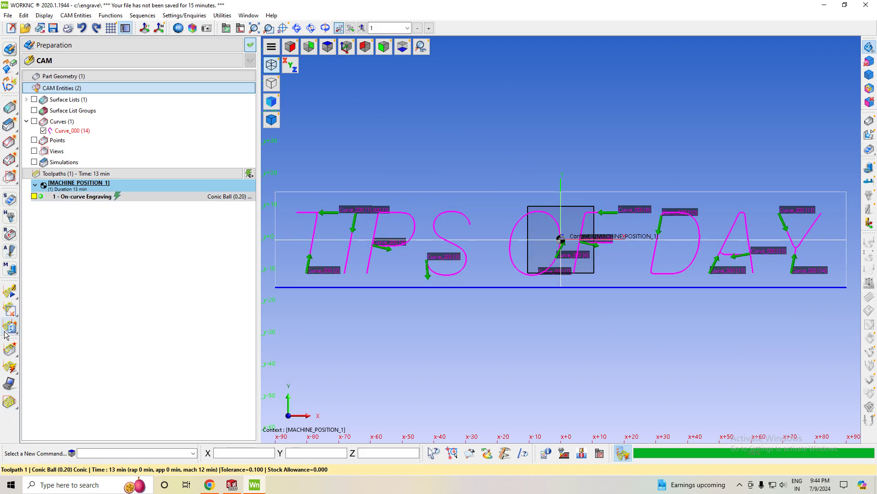
left_click(271, 120)
left_click(347, 46)
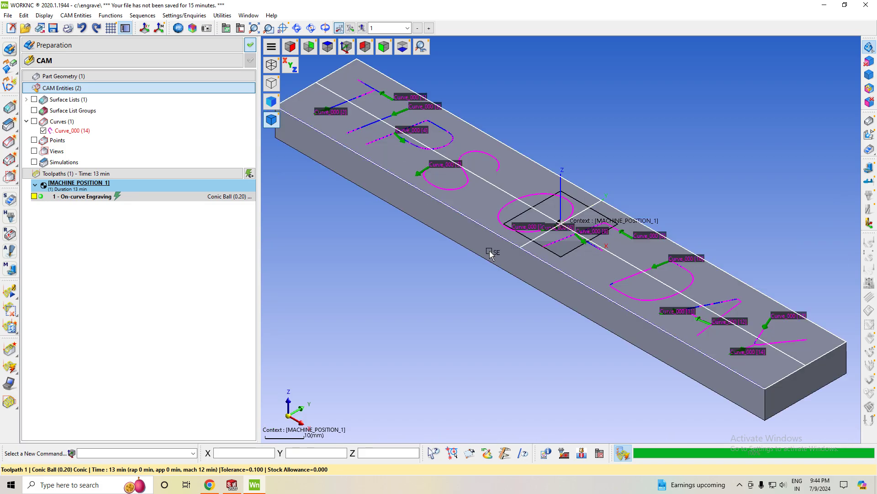
left_click(43, 130)
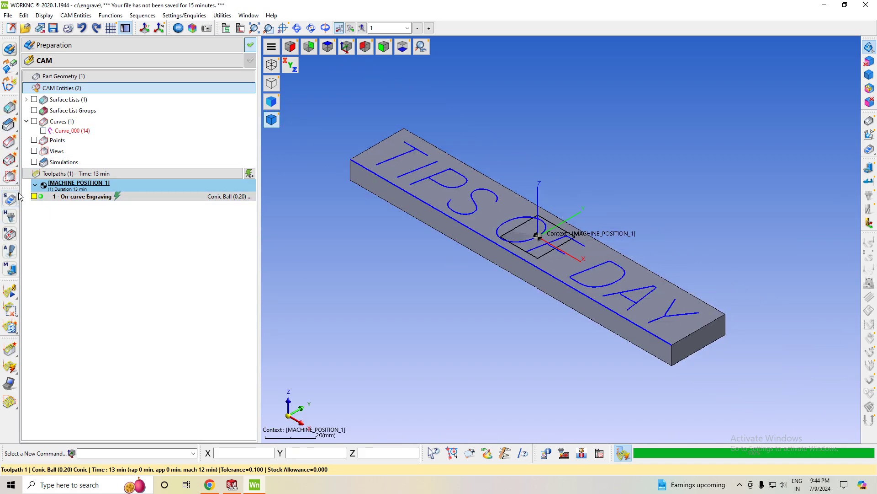
- Display the On-curve Engraving toolpath lines and inspect them from the top view
left_click(35, 197)
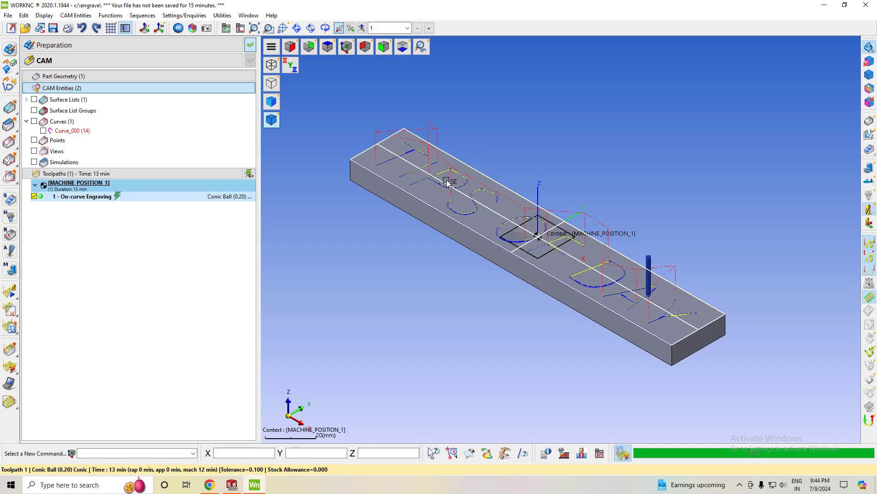
left_click(329, 48)
scroll(523, 279, "down", 1)
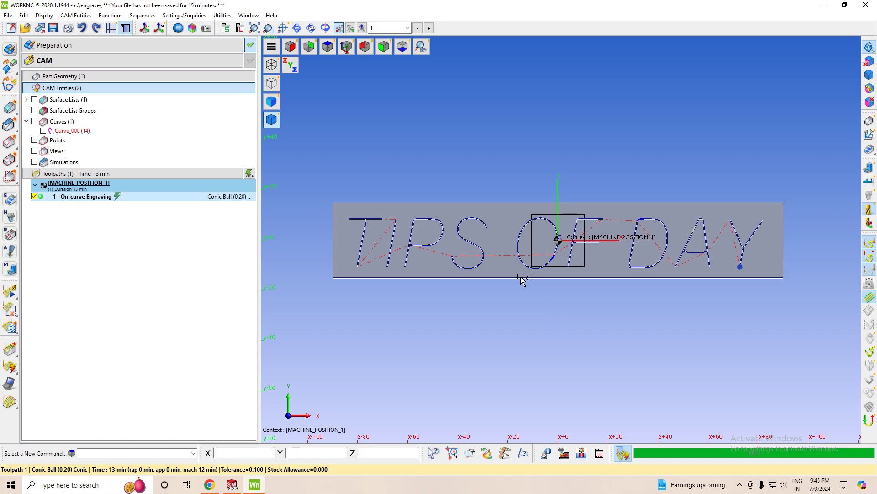
scroll(522, 280, "down", 1)
left_click(329, 46)
scroll(594, 323, "down", 1)
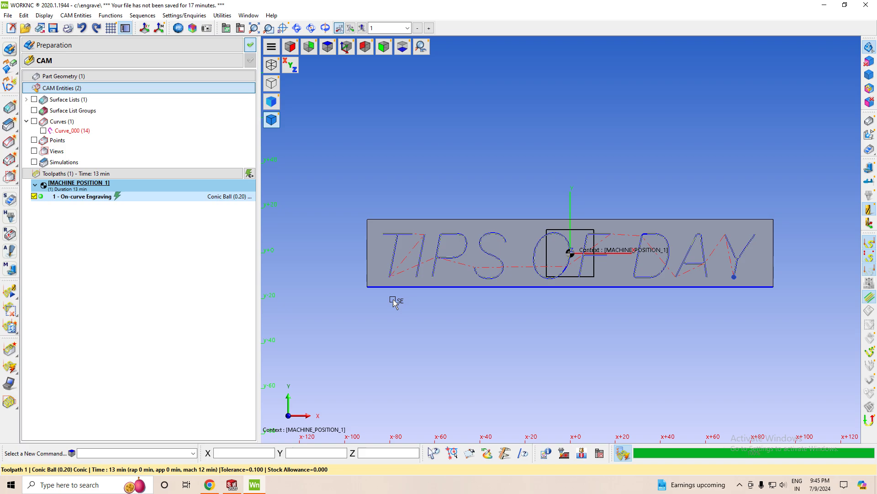
scroll(507, 352, "down", 1)
scroll(496, 309, "up", 2)
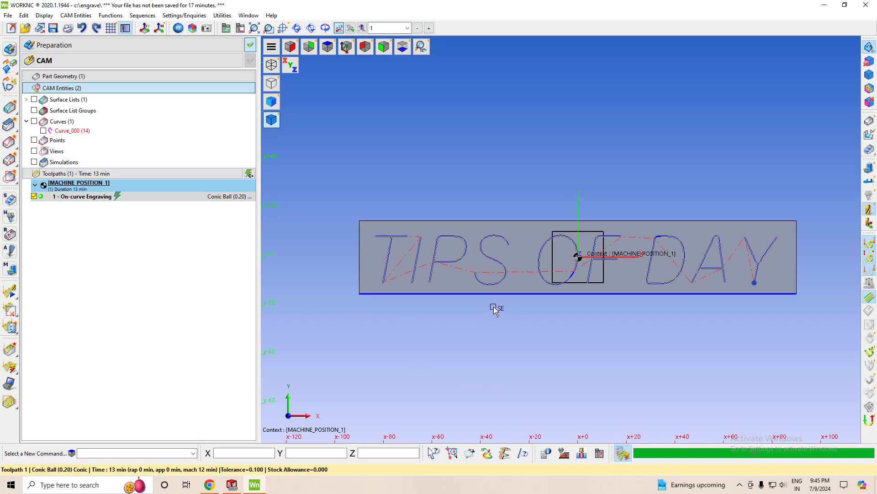
- Hide the engraving toolpath, leaving only the plain grey stock block
left_click(868, 63)
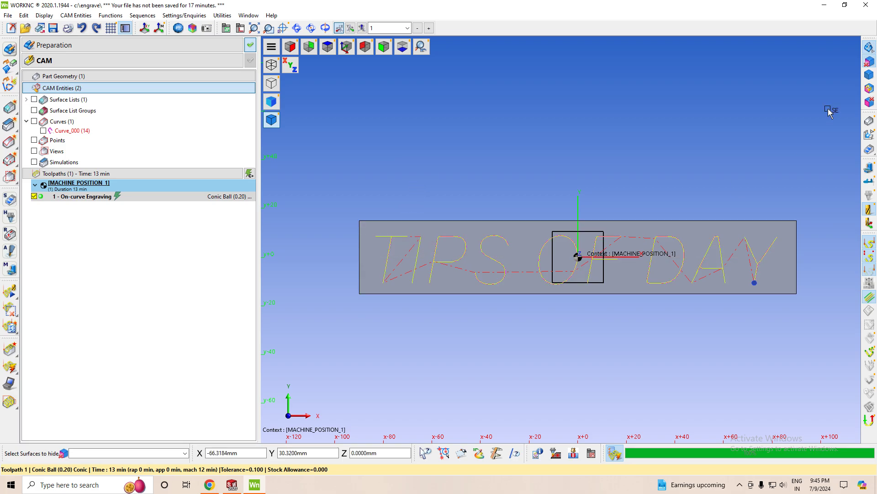
scroll(490, 266, "down", 1)
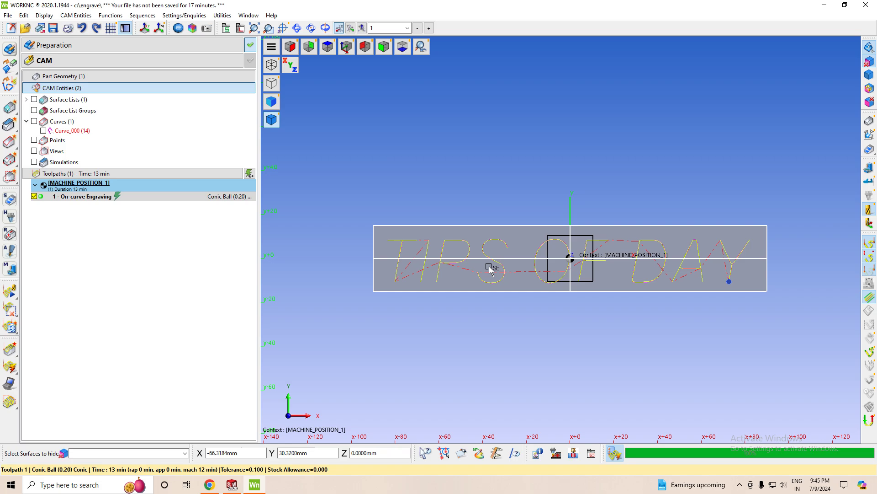
left_click(33, 196)
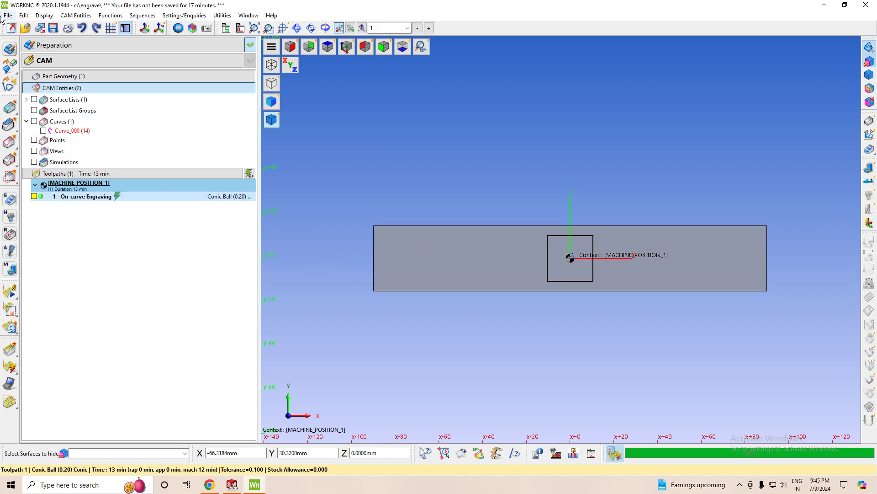
- Draw a line along the block's bottom edge, then delete it as misplaced
left_click(12, 48)
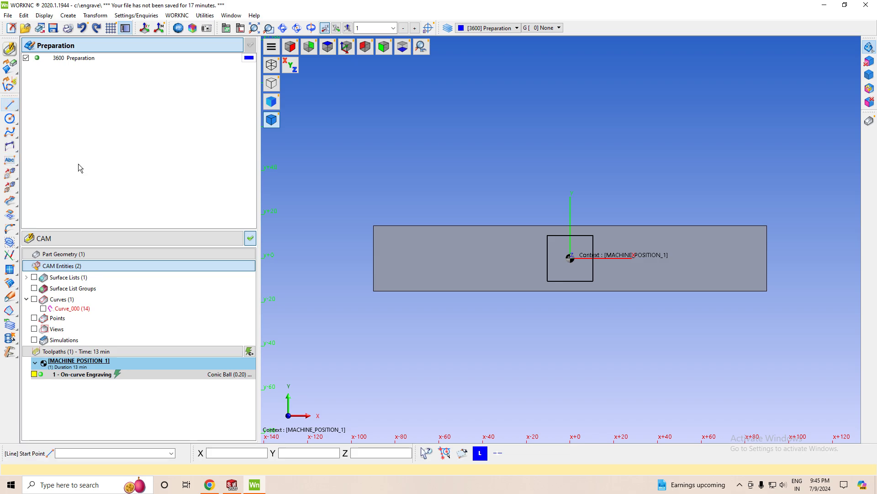
left_click(374, 291)
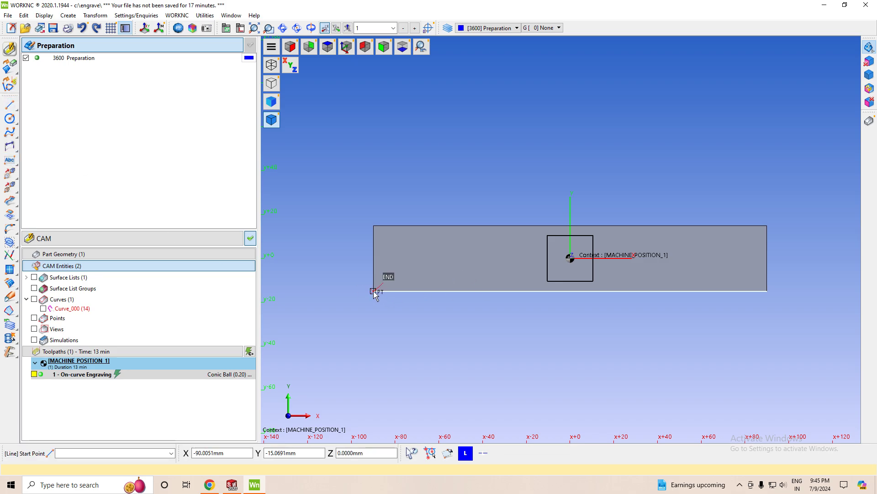
left_click(768, 291)
left_click(350, 51)
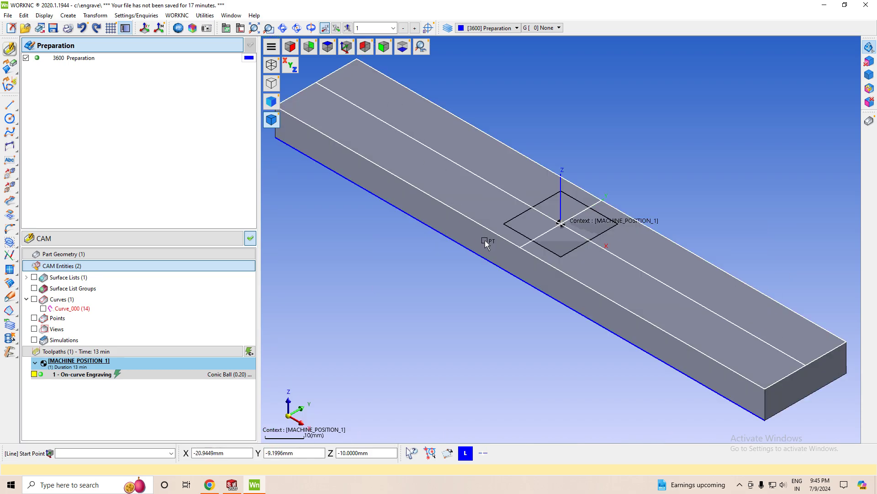
key("Delete")
left_click(526, 285)
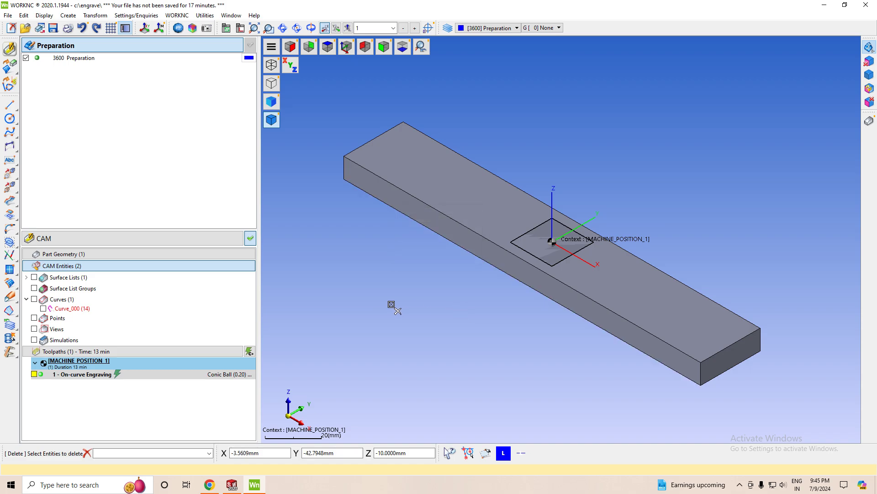
- Draw a new reference line along the block's long front top edge
left_click(9, 108)
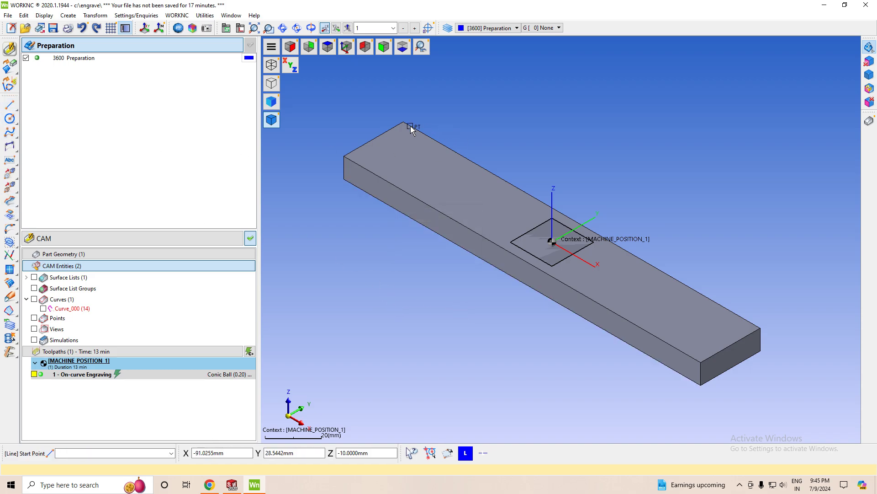
left_click(341, 154)
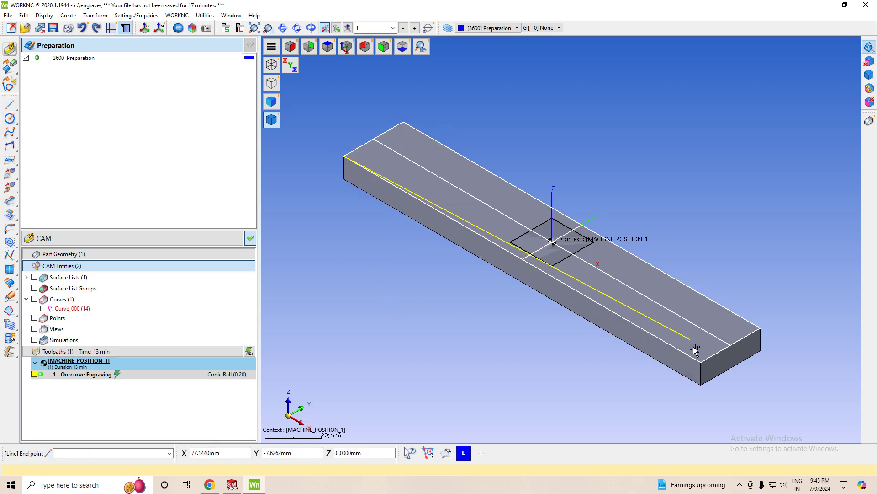
left_click(699, 362)
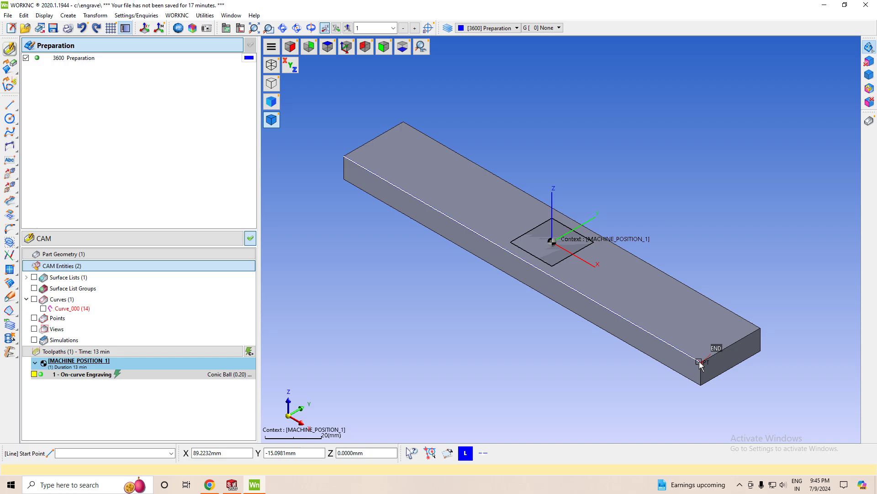
left_click(13, 164)
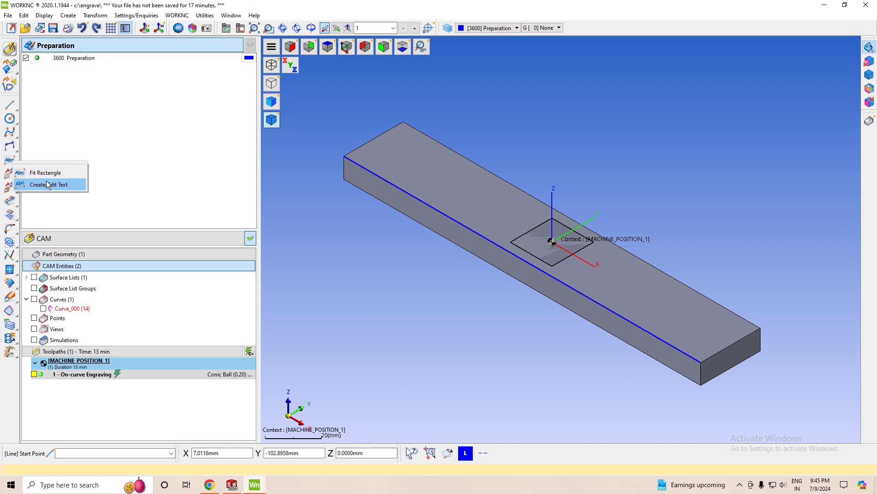
left_click(32, 183)
- Place 'TIPS OF DAY' along the edge line with height 20 and vertical offset 4
left_click(423, 199)
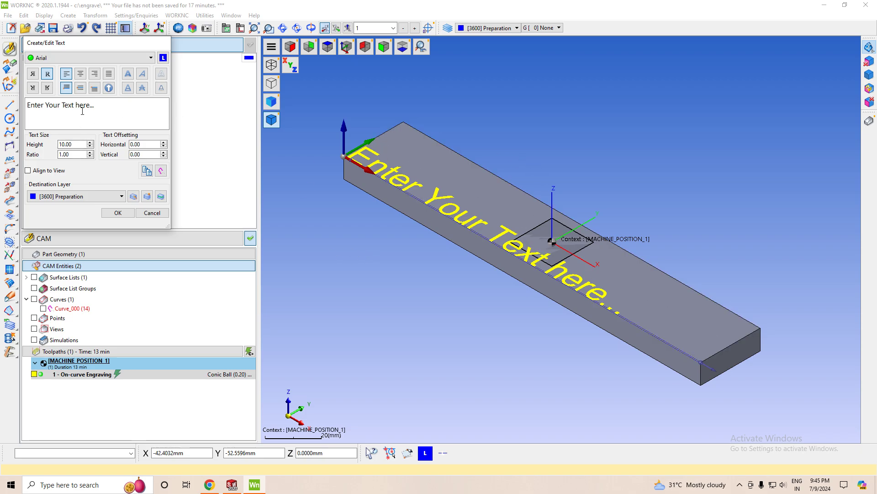
left_click_drag(104, 105, 2, 98)
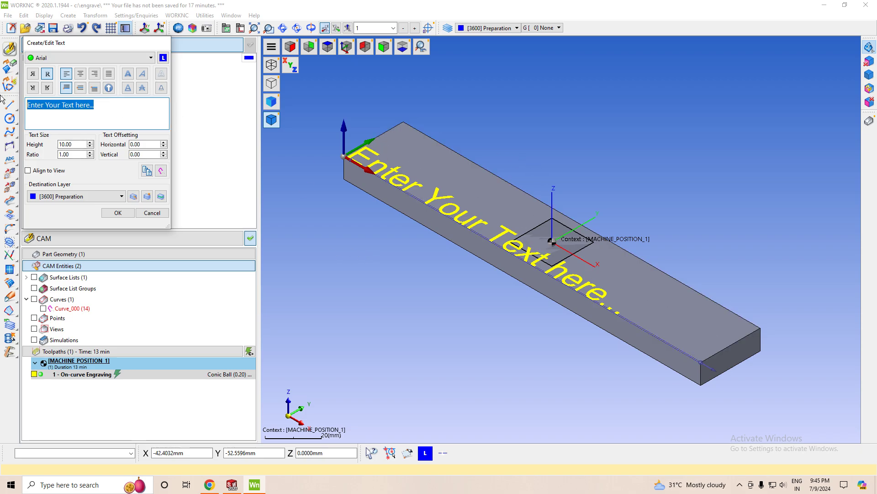
type("TIPS OF DAY")
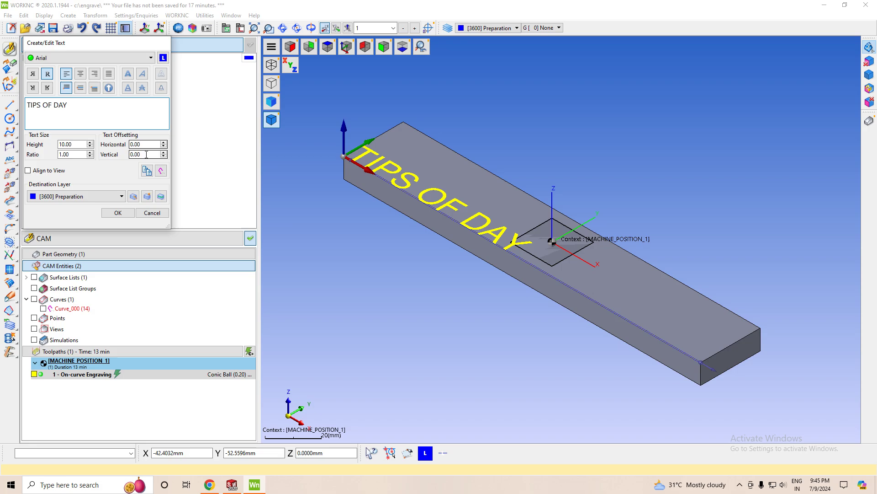
left_click(90, 143)
left_click(90, 142)
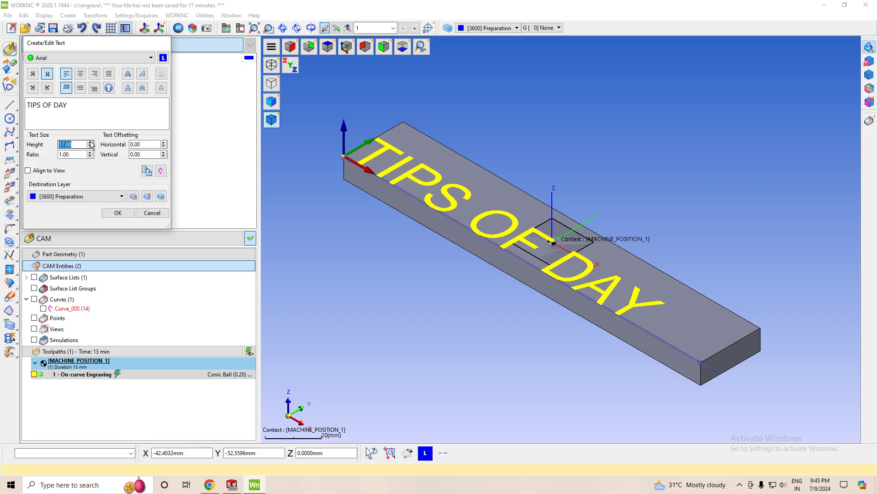
type("20")
left_click(329, 47)
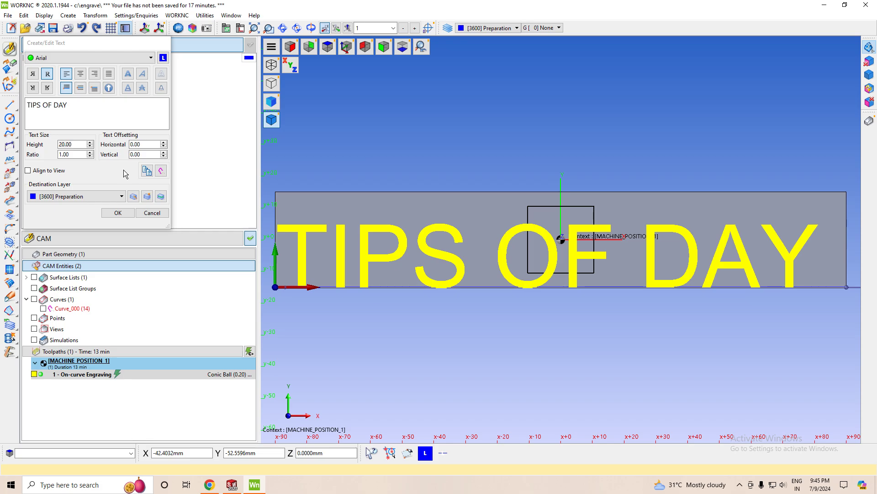
left_click(91, 142)
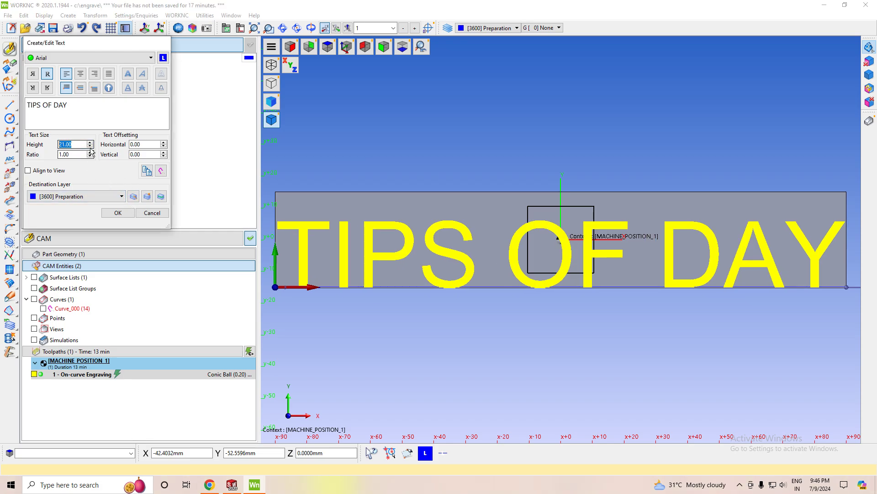
left_click(90, 146)
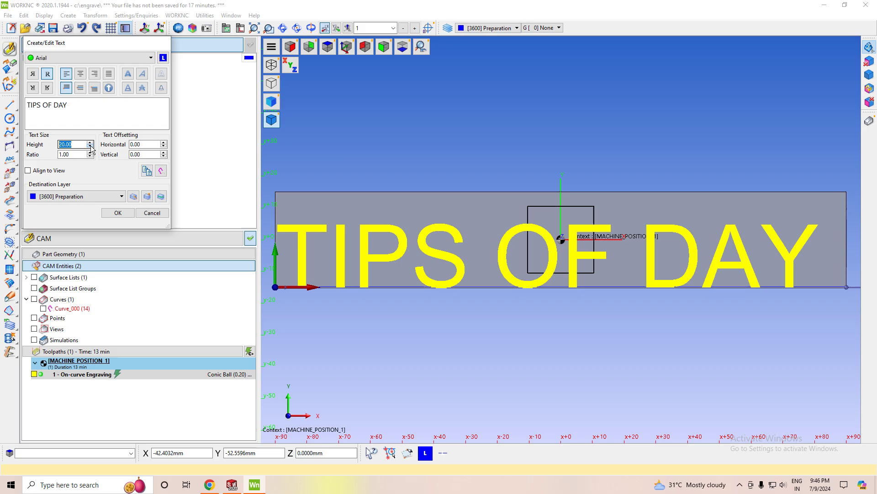
left_click(163, 153)
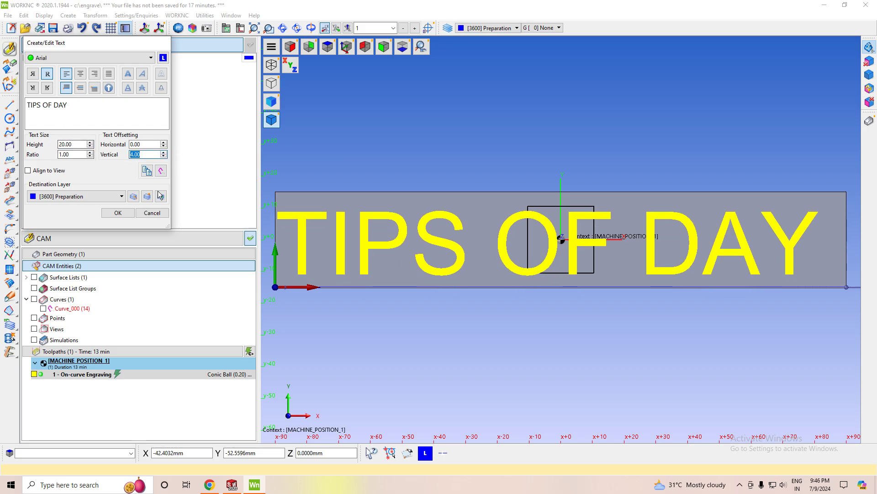
left_click(118, 213)
scroll(528, 298, "down", 2)
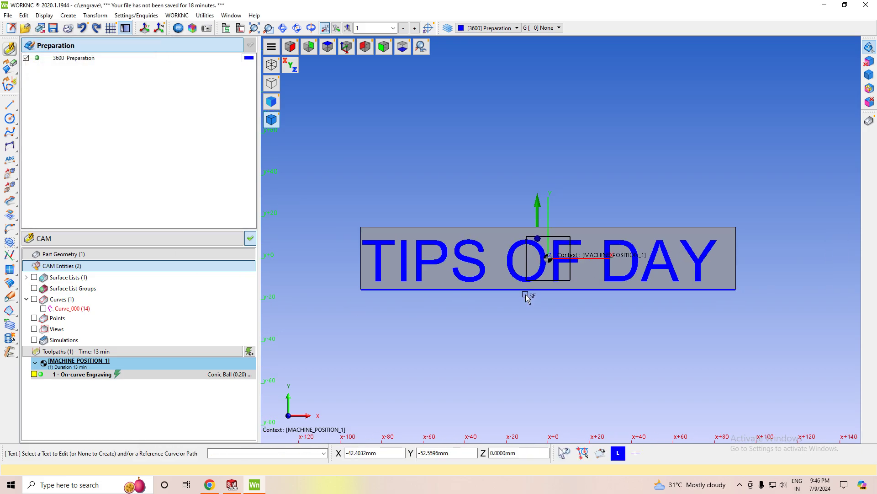
- Convert the TIPS OF DAY text into curves on the Preparation layer
left_click(10, 341)
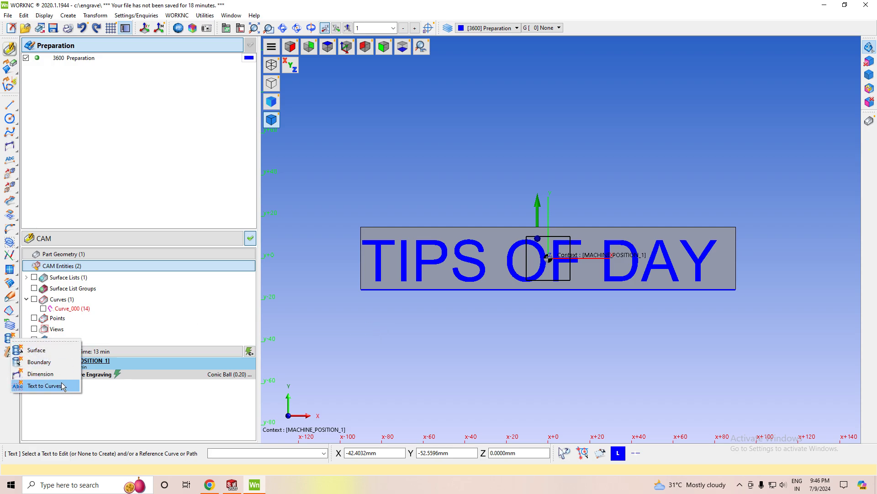
left_click(37, 386)
left_click_drag(359, 256, 720, 285)
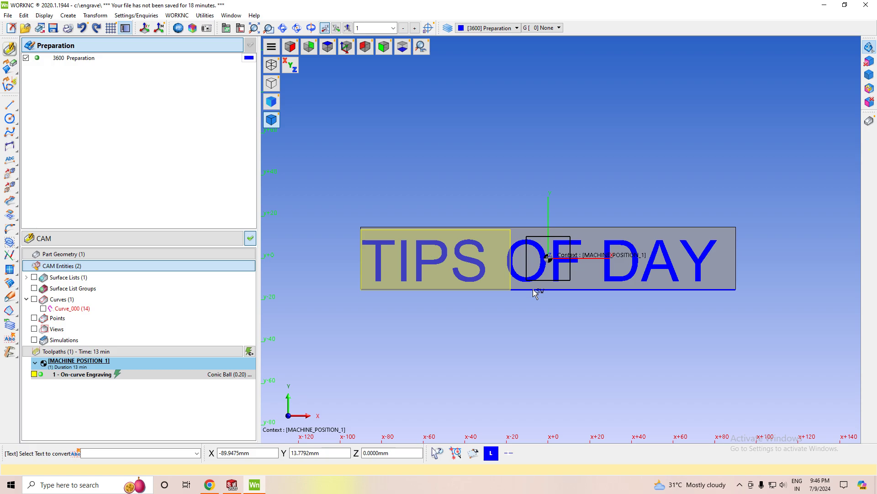
right_click(680, 182)
left_click(416, 259)
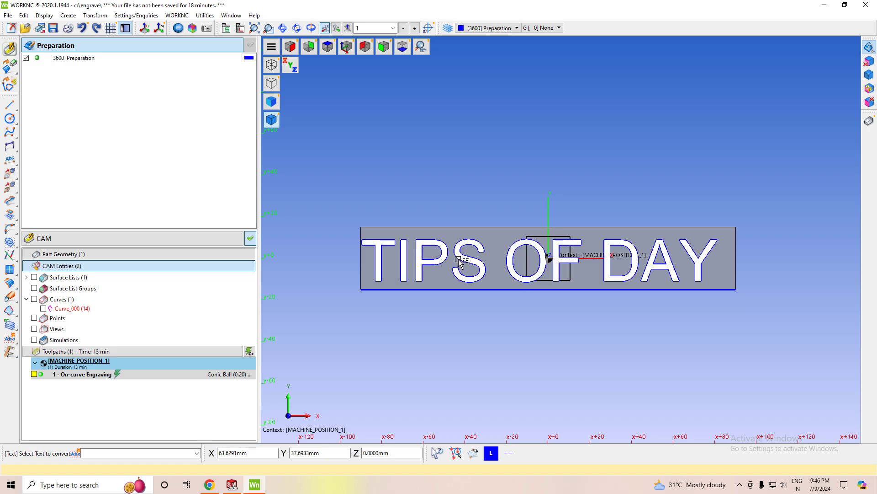
- Group the 13 letter curves into a new curve set, Curve_001
right_click(71, 299)
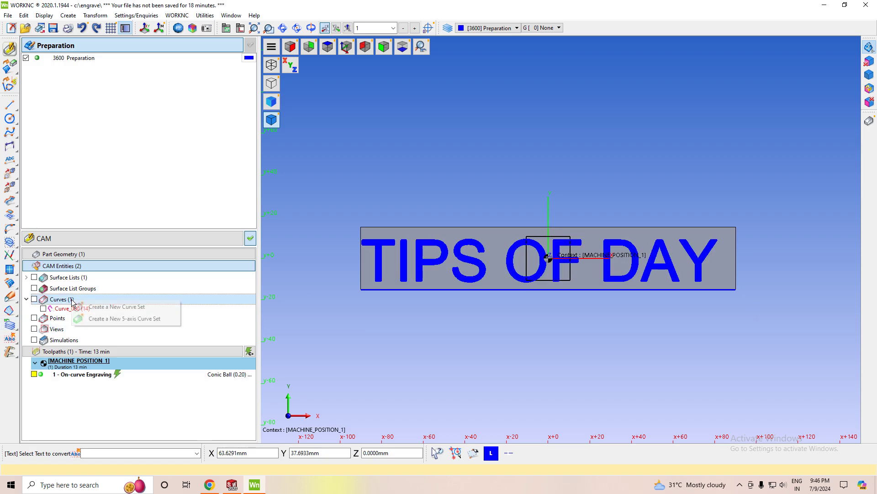
left_click(129, 317)
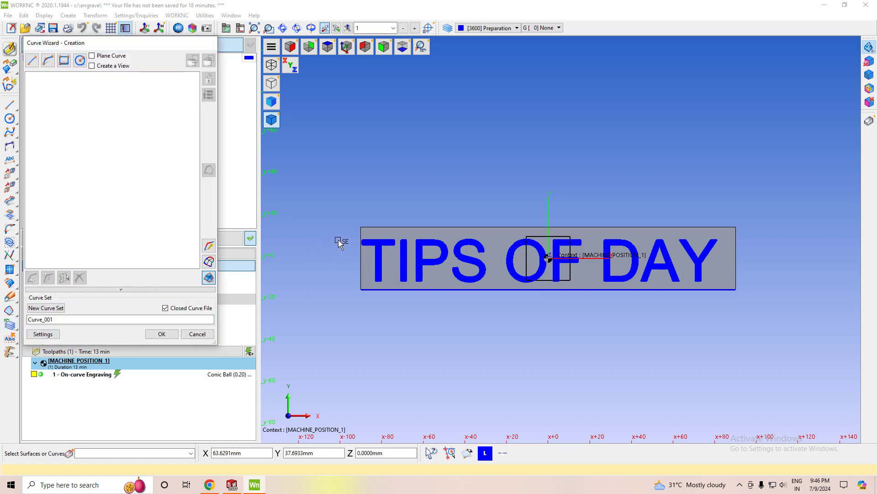
left_click_drag(350, 226, 731, 287)
scroll(637, 296, "down", 2)
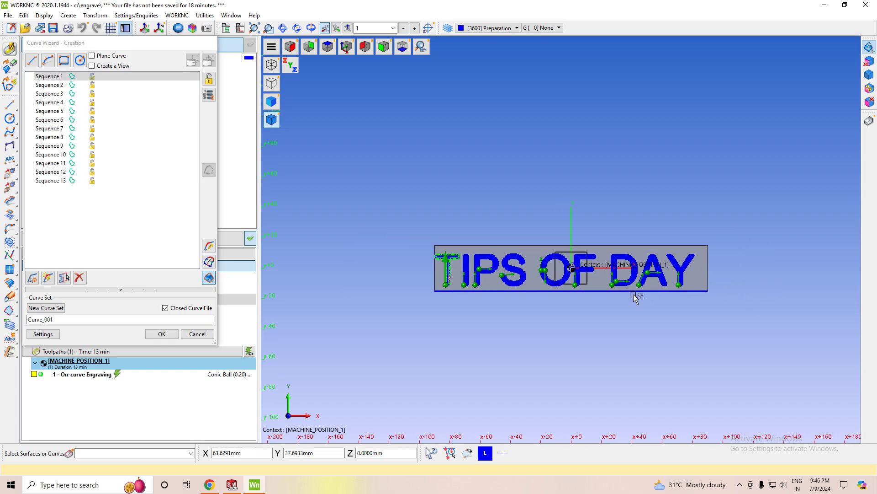
scroll(614, 304, "up", 3)
left_click(167, 311)
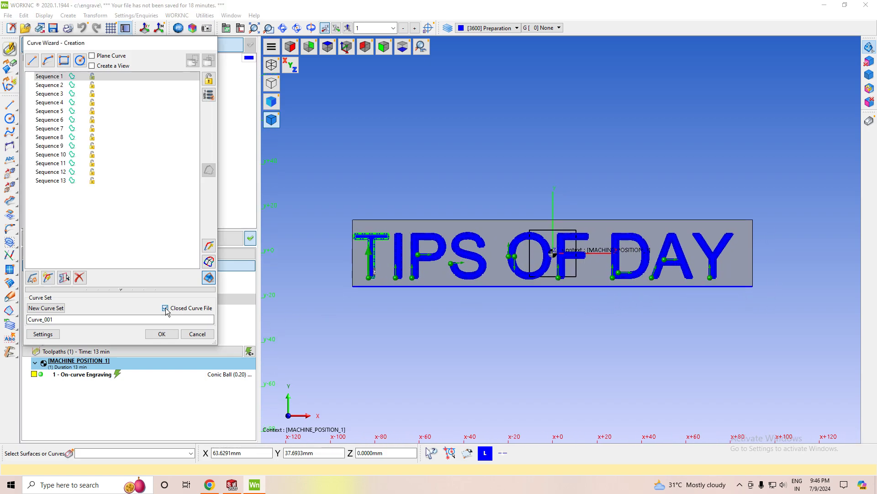
left_click(163, 334)
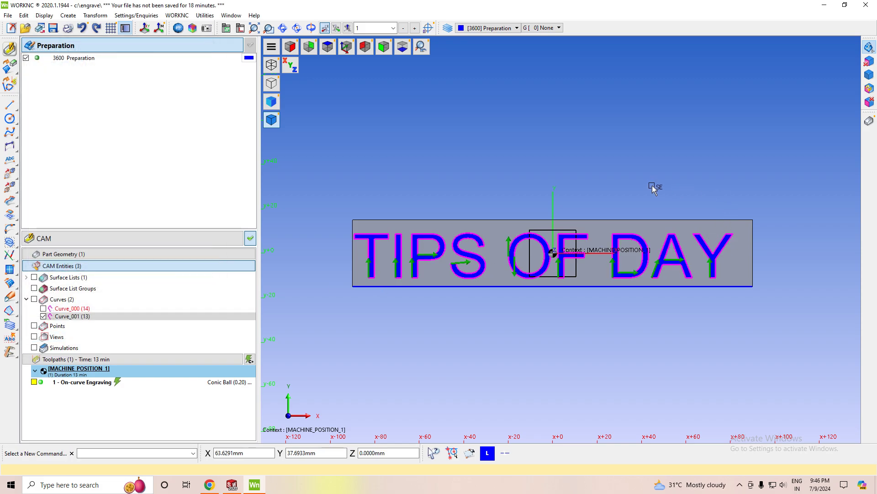
- Duplicate the On-curve Engraving toolpath as toolpath 2, saving the changes
left_click(10, 48)
left_click(346, 48)
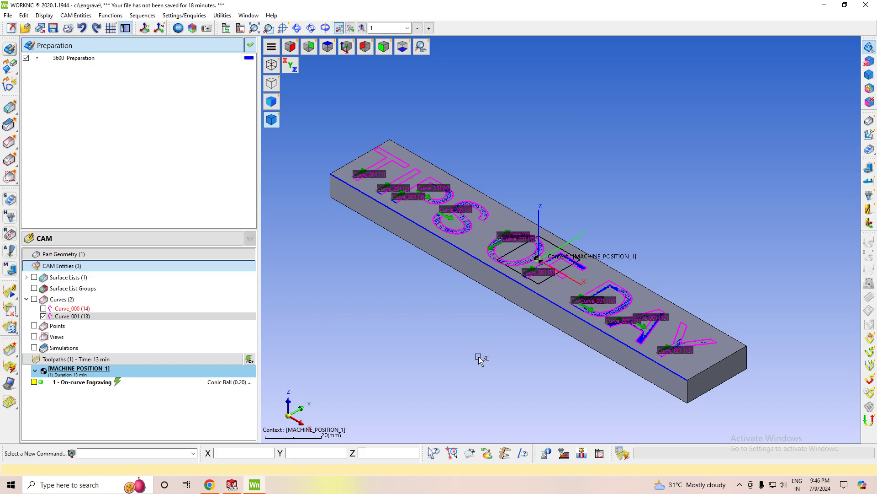
left_click(147, 45)
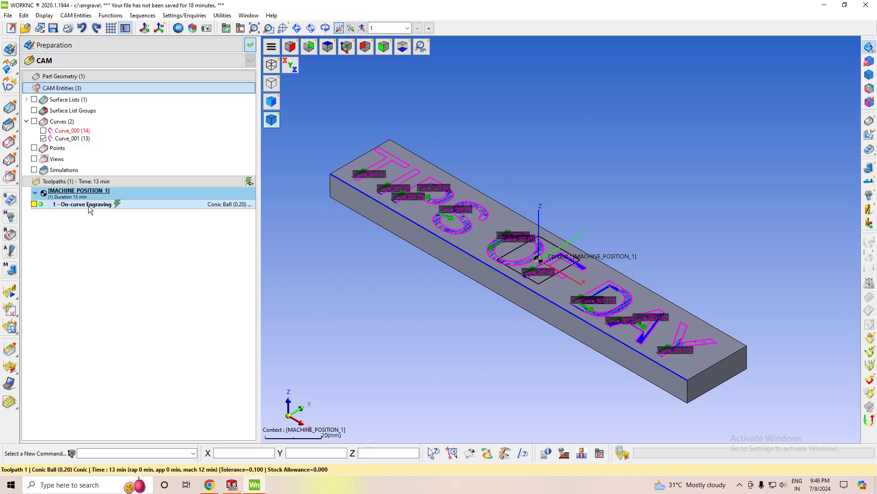
right_click(89, 206)
mouse_move(112, 263)
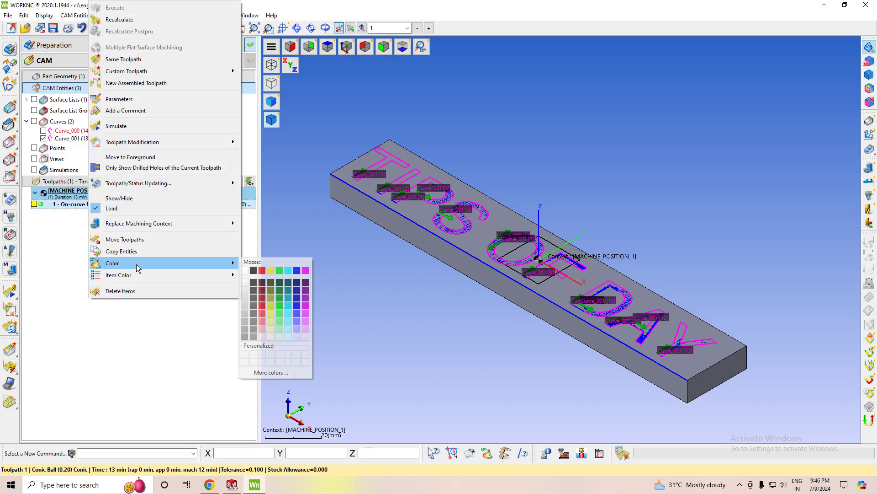
left_click(160, 252)
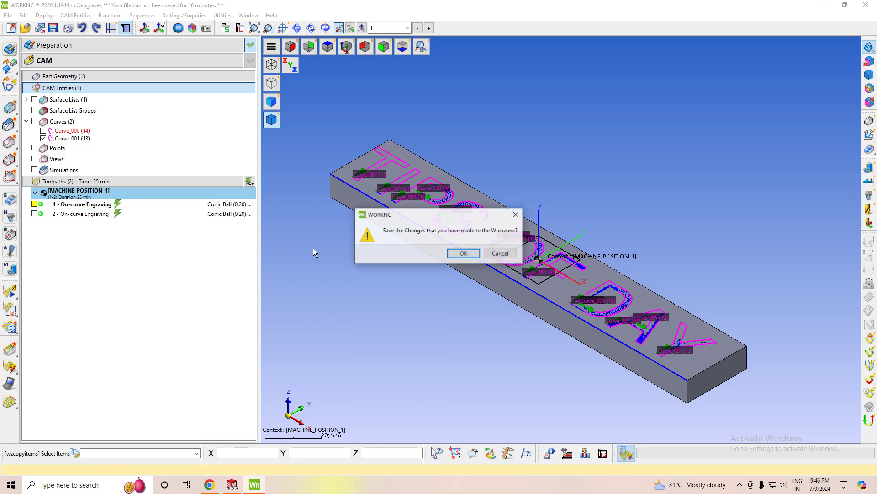
left_click(463, 254)
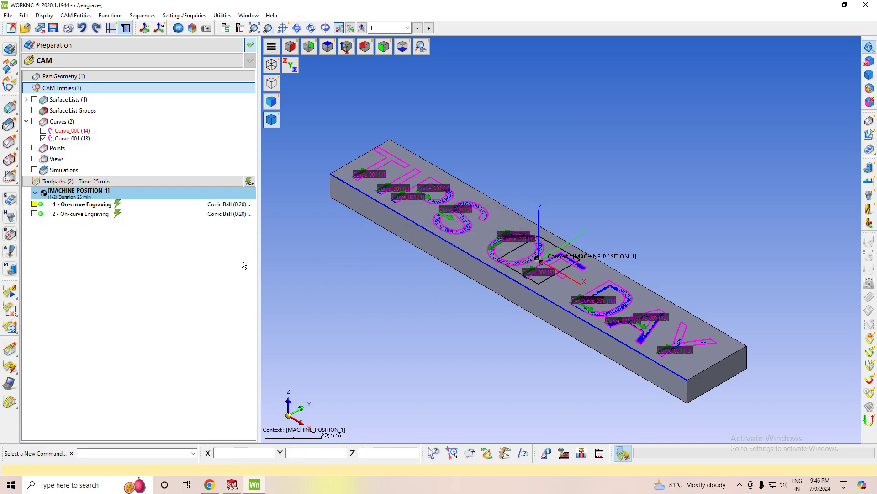
- Switch toolpath 2's curve selection to Curve_001 and recalculate it
double_click(40, 214)
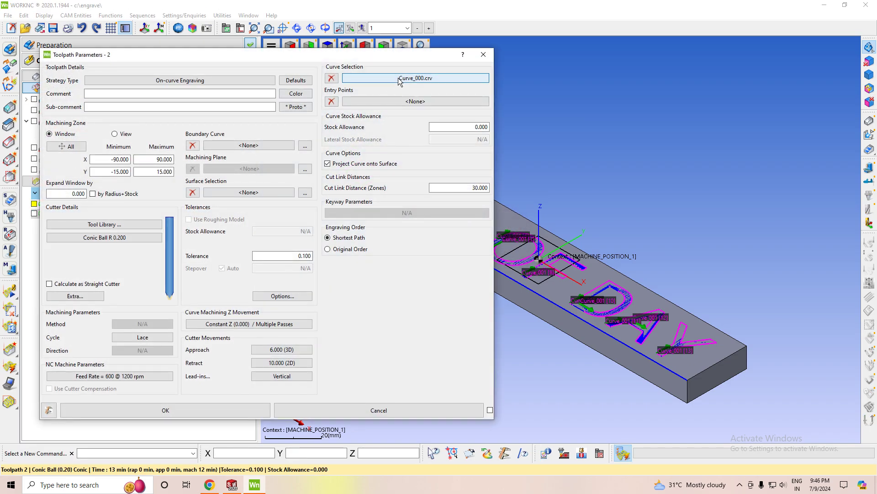
left_click(438, 79)
left_click(78, 73)
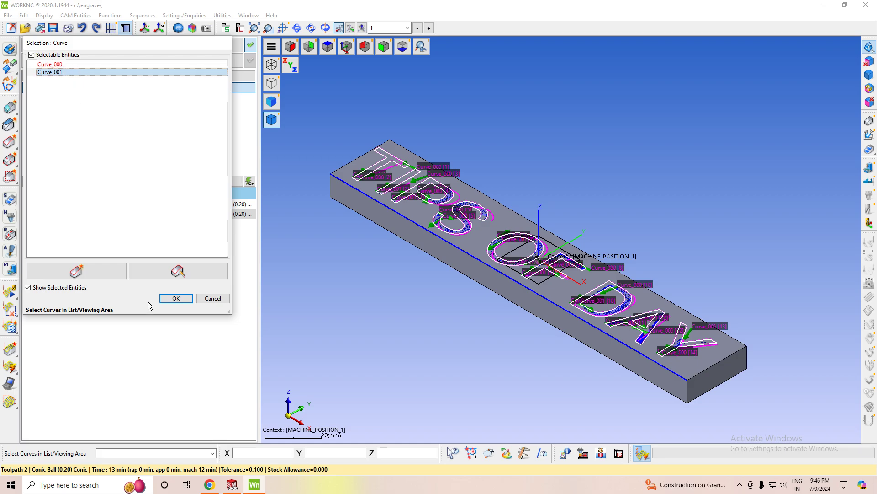
left_click(174, 302)
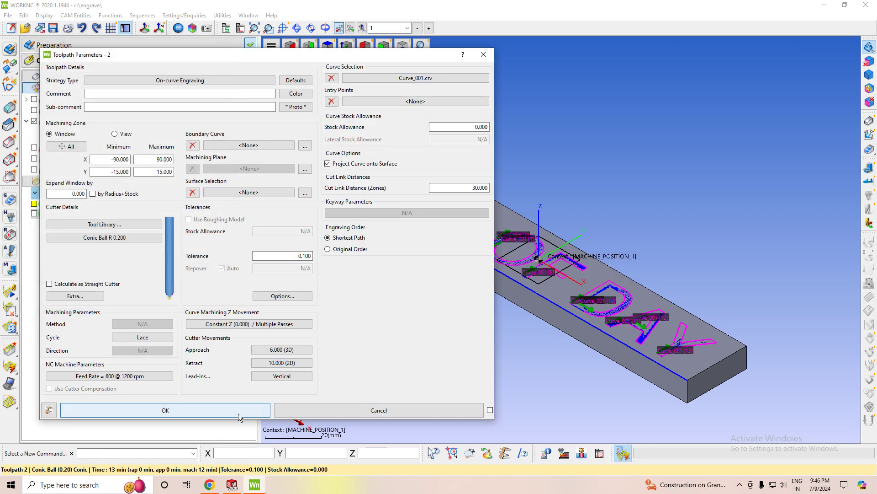
left_click(165, 410)
left_click(841, 426)
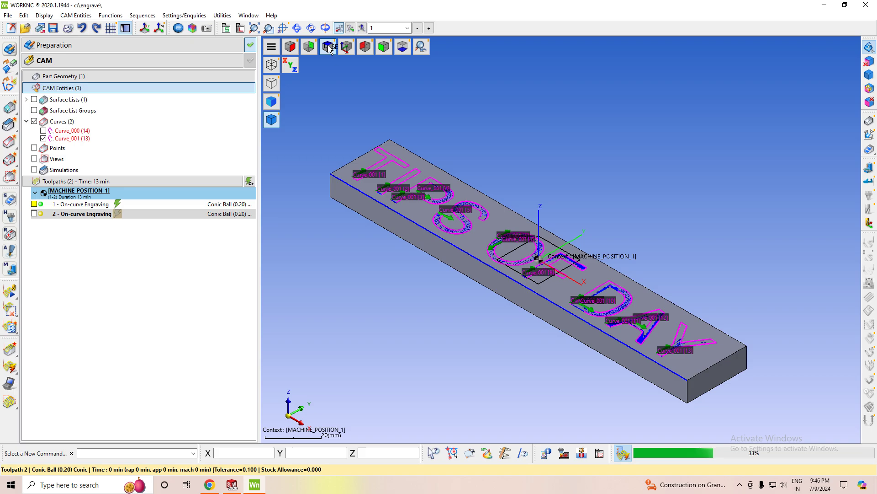
- Show toolpath 2 from the top and start its step-by-step playback at reduced speed
left_click(328, 46)
scroll(402, 303, "up", 5)
scroll(353, 286, "up", 3)
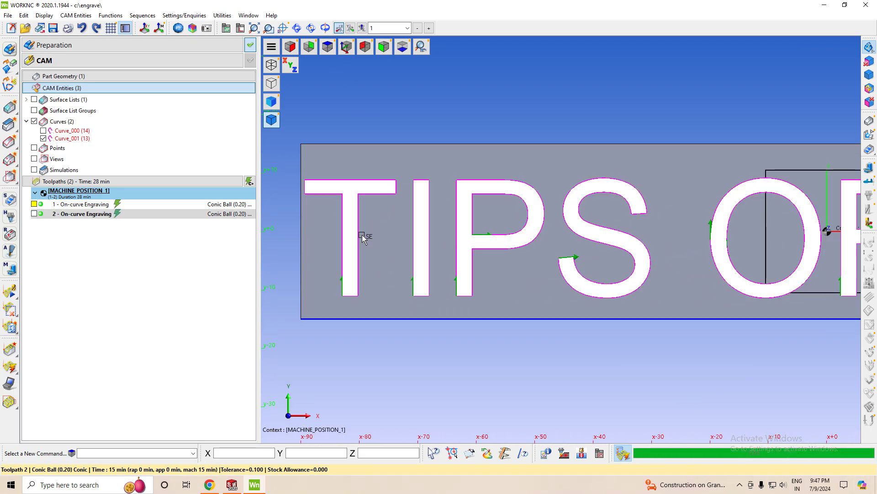
left_click(34, 214)
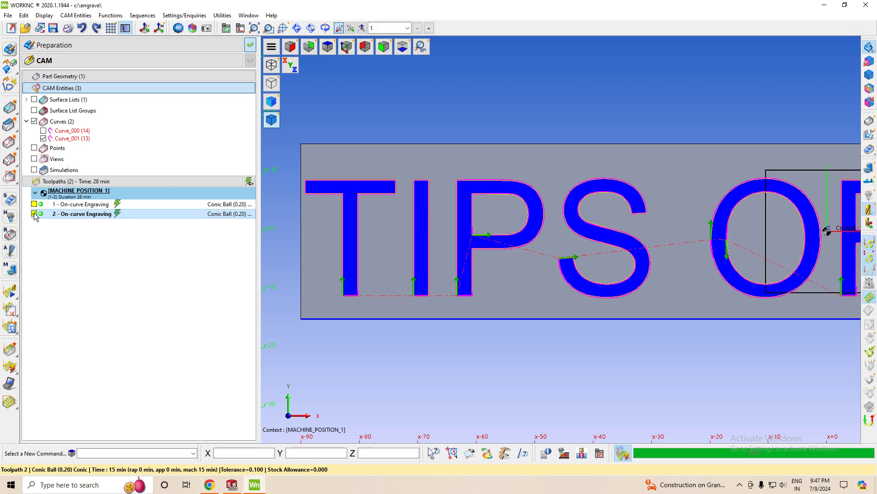
left_click(10, 295)
left_click(128, 70)
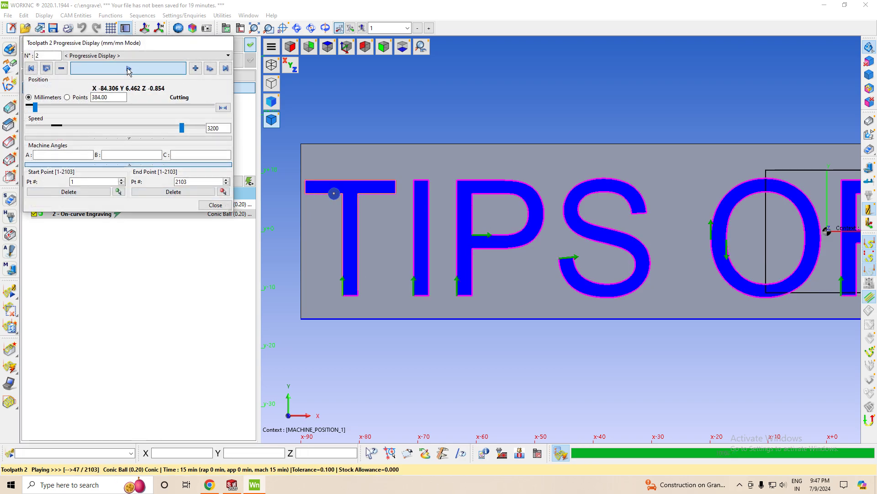
left_click_drag(181, 128, 88, 135)
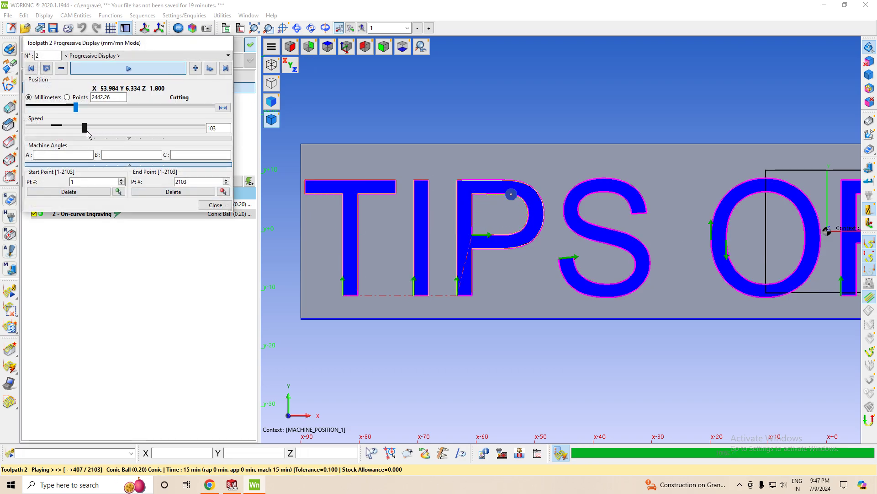
- Watch the 15-minute playback from isometric and top views, adjusting speed, then close it
left_click(346, 46)
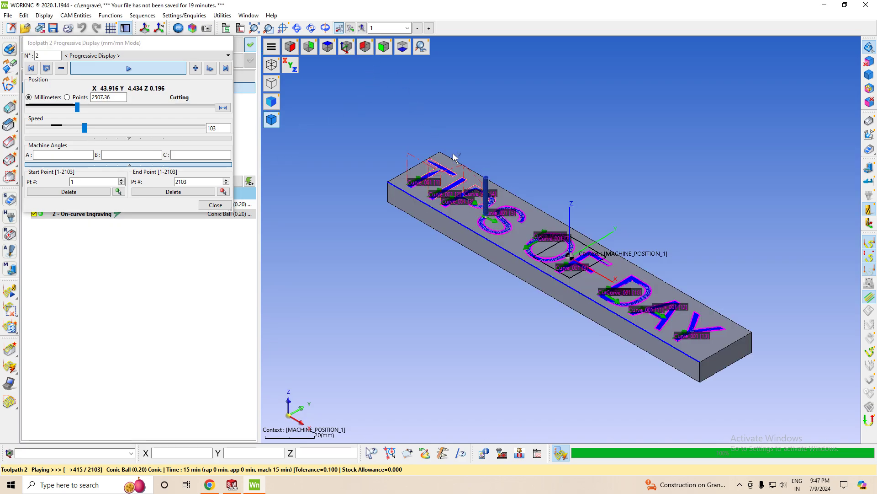
scroll(521, 234, "up", 2)
scroll(503, 229, "up", 2)
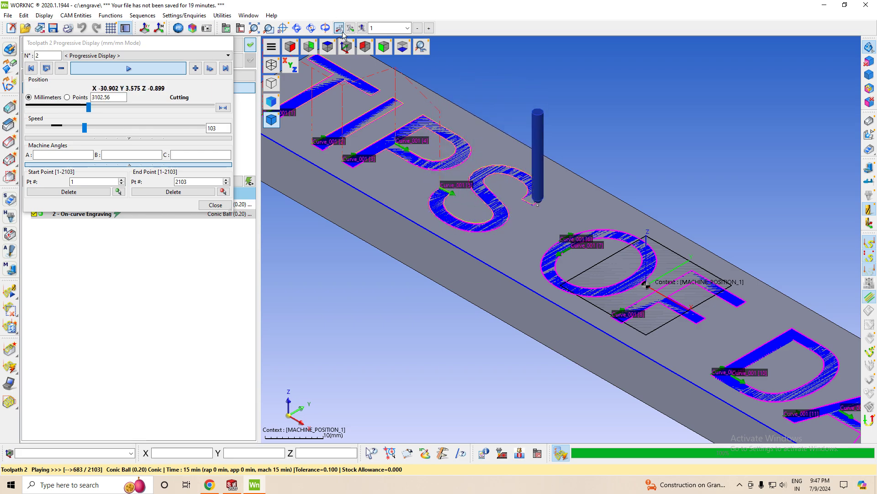
key("z")
scroll(453, 260, "up", 3)
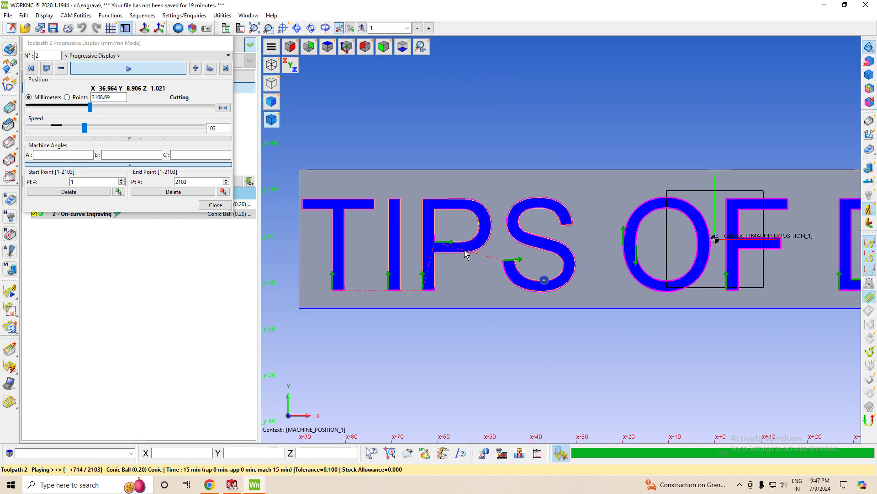
scroll(464, 251, "up", 2)
left_click_drag(87, 129, 64, 129)
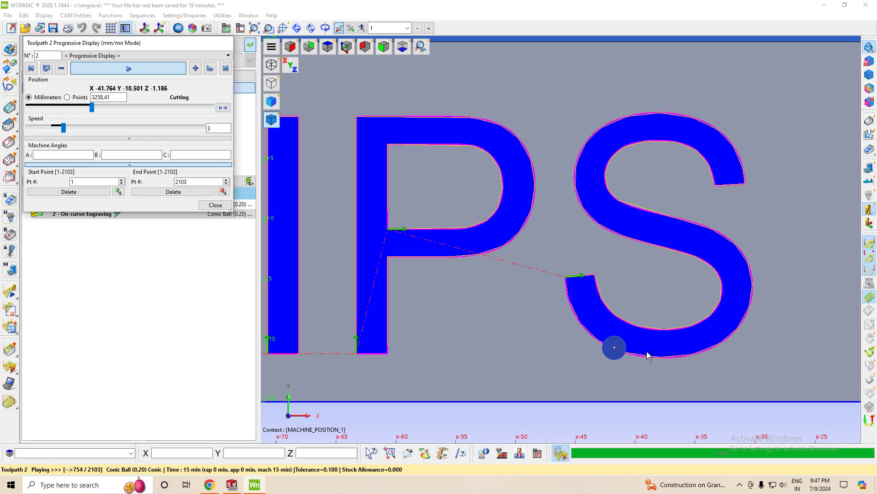
left_click(69, 127)
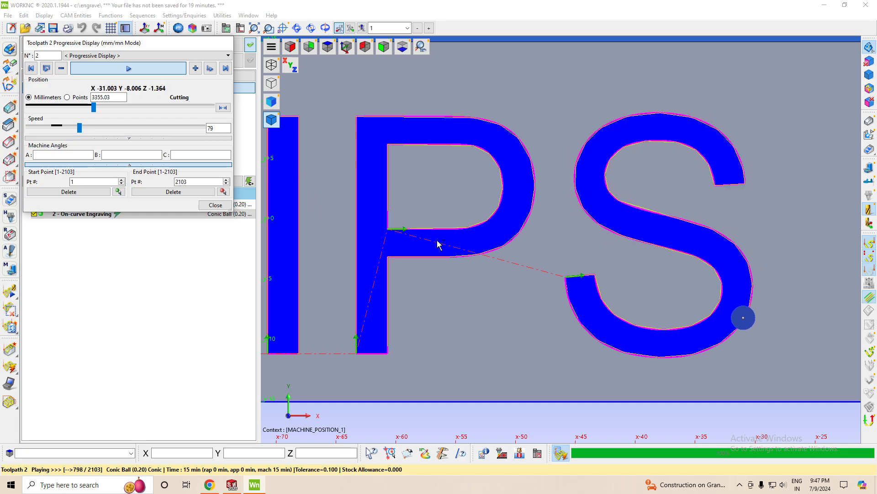
scroll(533, 239, "down", 4)
scroll(535, 261, "down", 2)
scroll(685, 274, "down", 1)
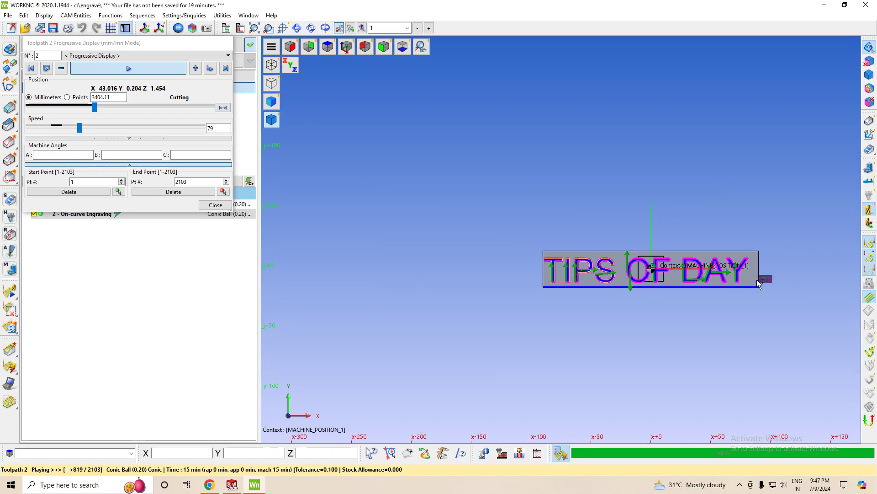
scroll(758, 284, "up", 3)
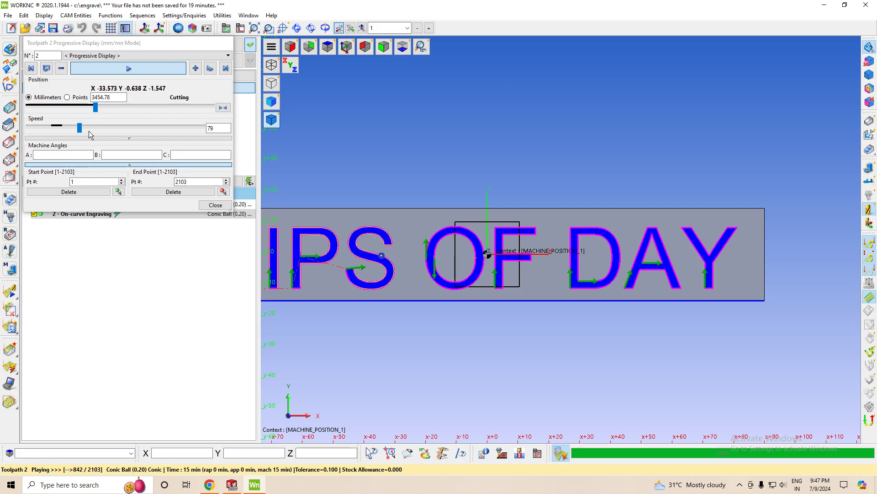
scroll(92, 130, "up", 3)
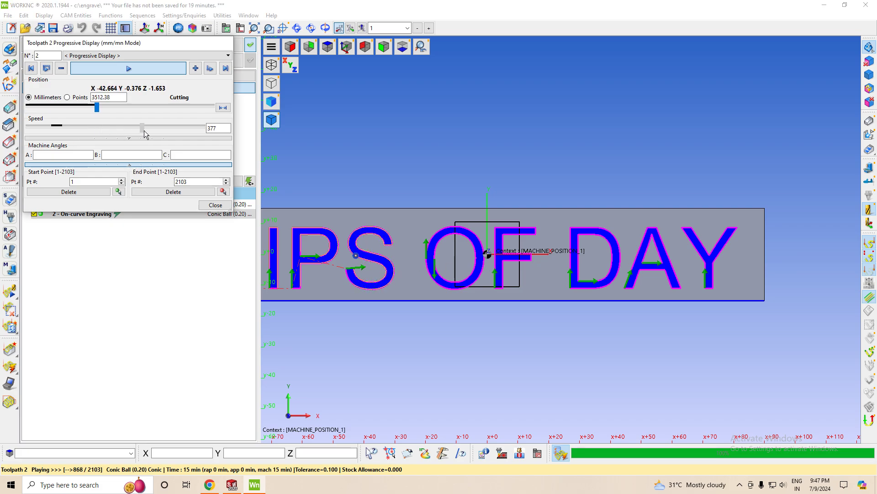
left_click(215, 205)
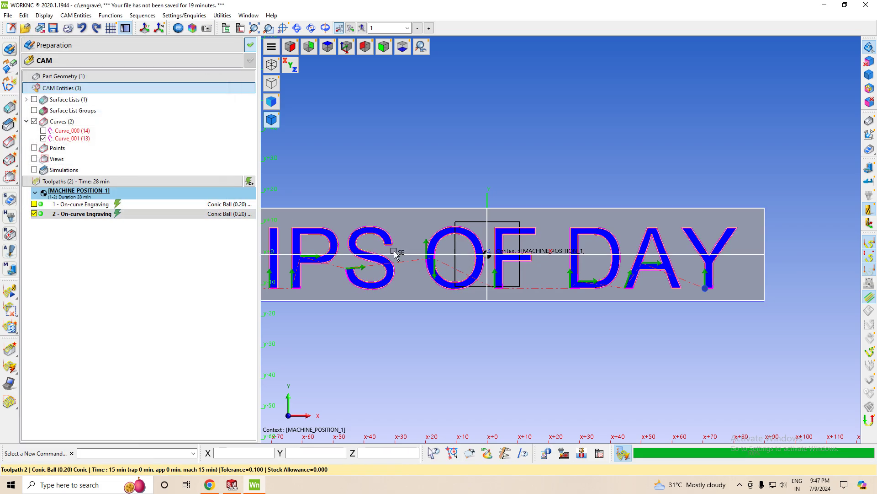
- Hide both toolpaths and the Curve_001 outlines
left_click(33, 214)
left_click(34, 204)
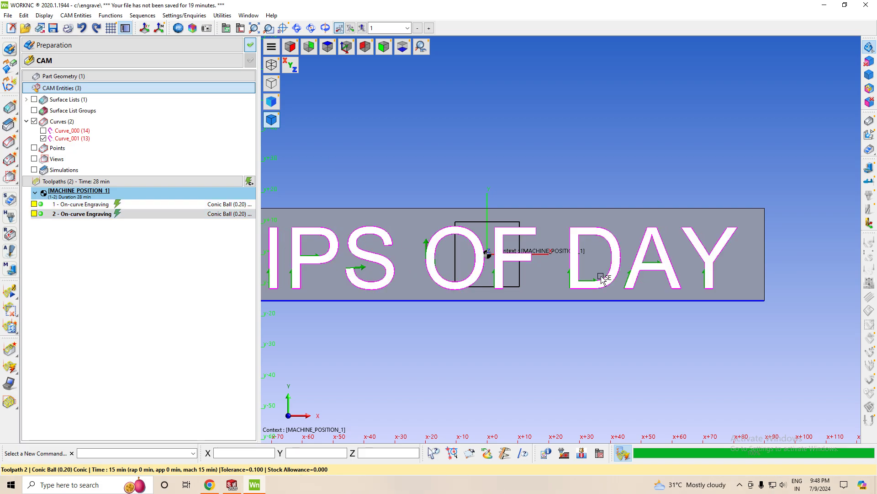
left_click(43, 138)
right_click(79, 139)
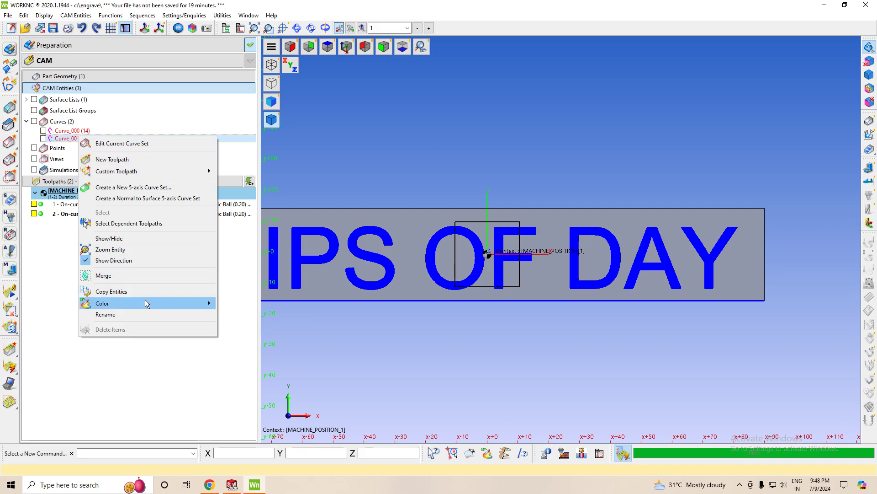
left_click(128, 238)
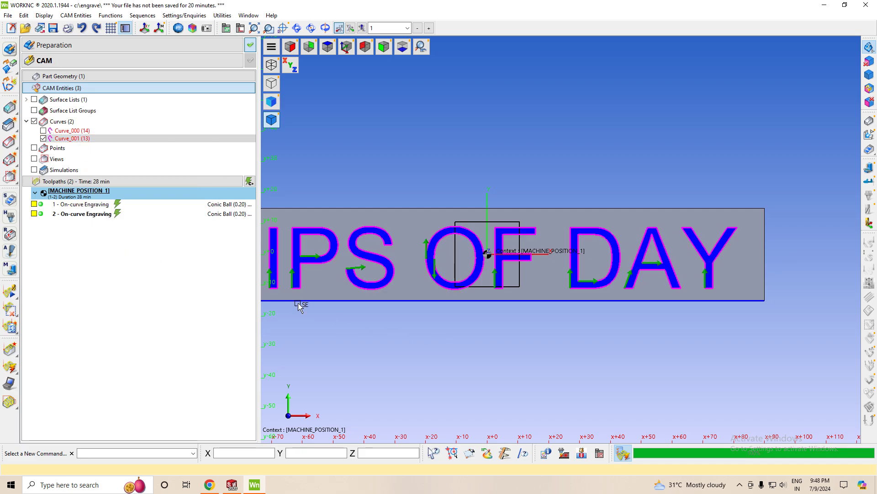
left_click(43, 138)
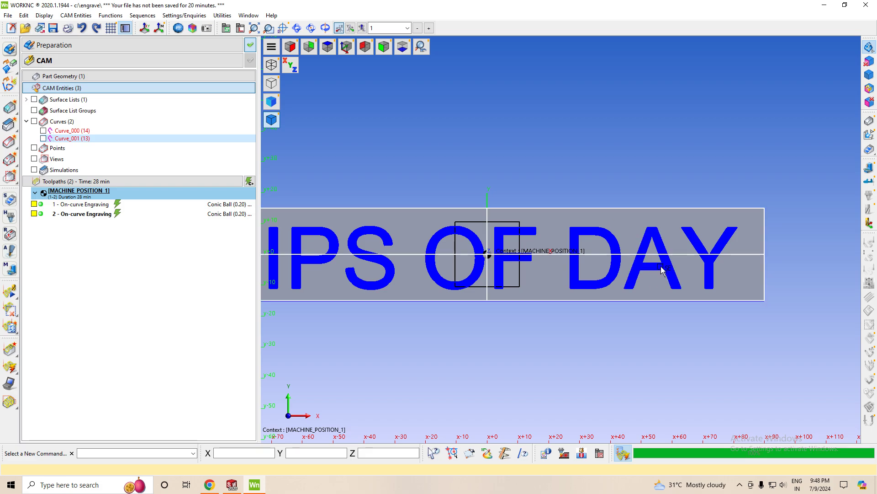
- Hide the blue lettering surfaces, show Curve_000, and replay toolpath 1 progressively
left_click(871, 61)
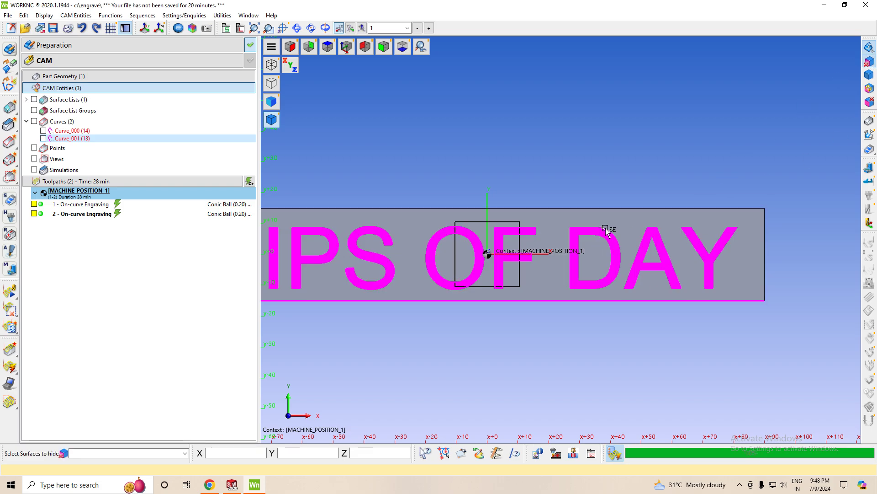
left_click(607, 232)
scroll(671, 249, "down", 2)
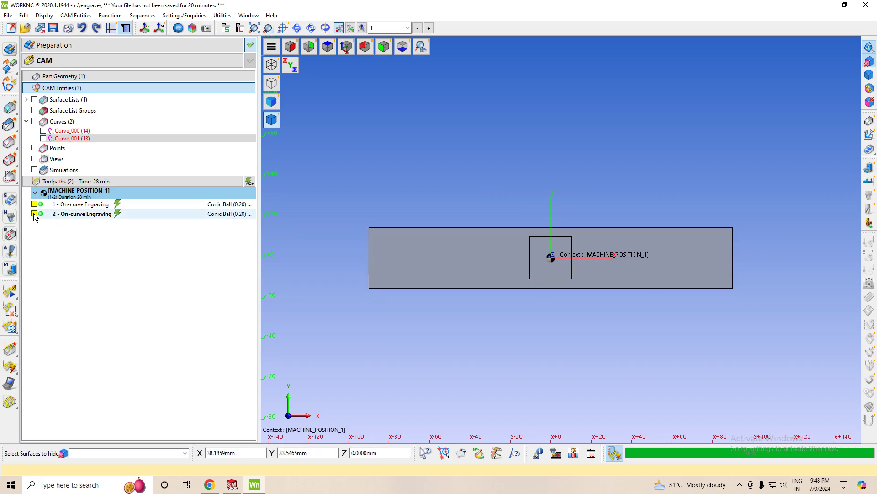
left_click(44, 132)
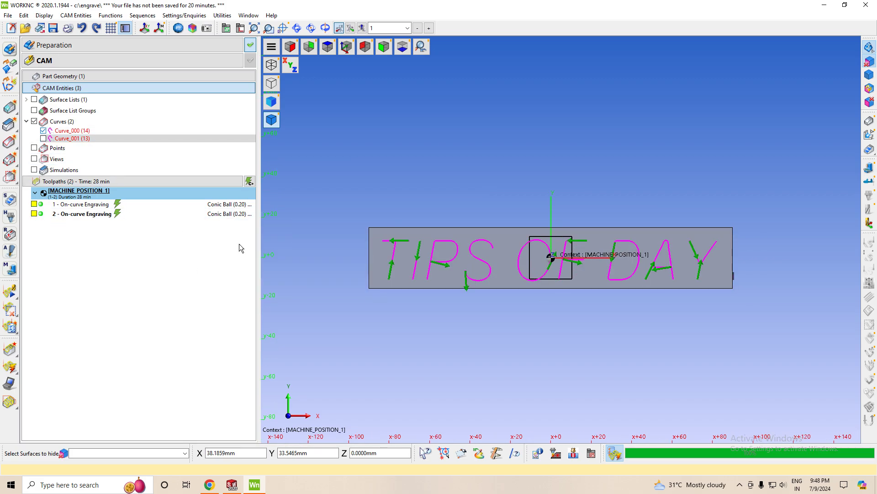
left_click(63, 206)
left_click(10, 291)
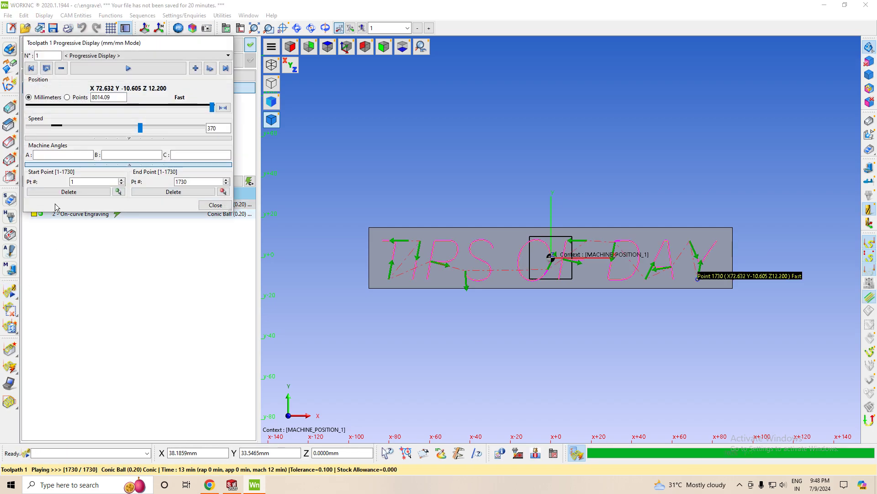
- Play toolpath 1's progressive display, checking it in isometric and top views
left_click(112, 69)
left_click(345, 51)
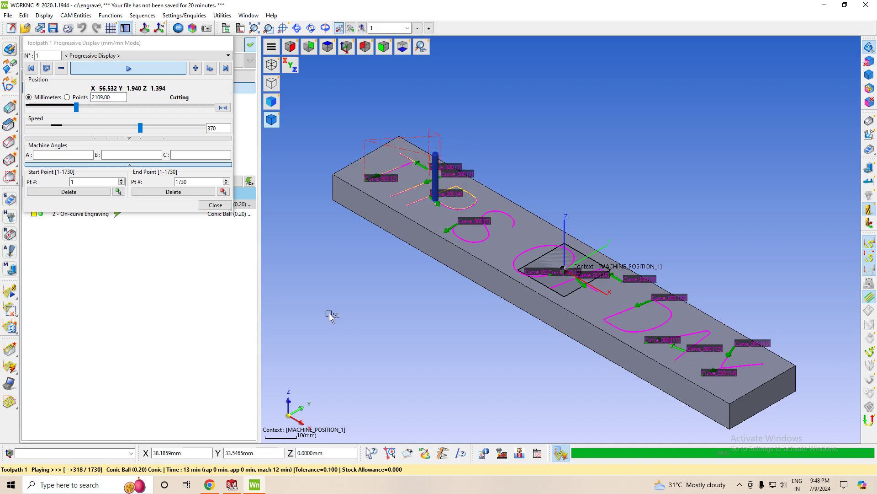
left_click(324, 42)
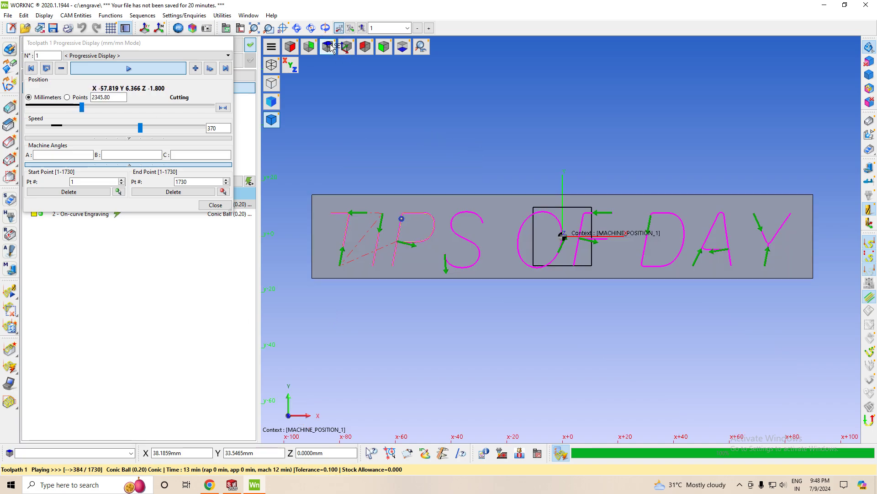
scroll(617, 219, "down", 2)
scroll(582, 306, "up", 3)
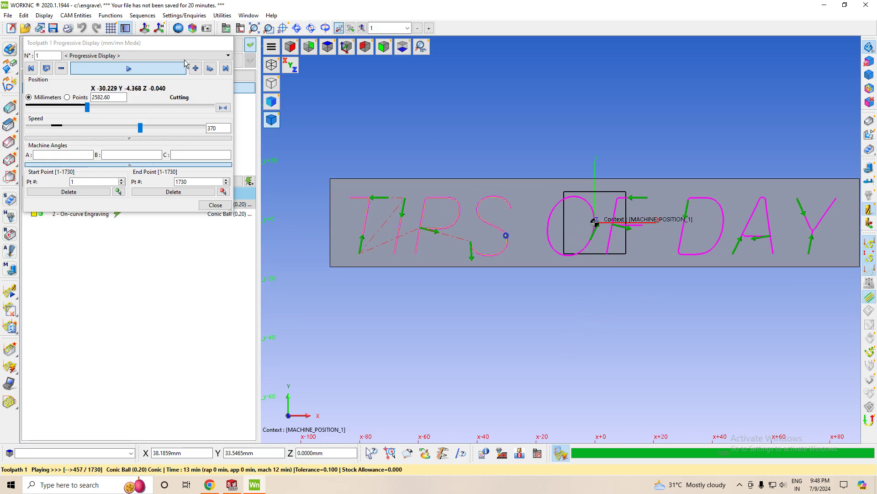
- Move the playback dialog aside, hide Curve_000, and list the stock simulation options
left_click_drag(151, 42, 167, 240)
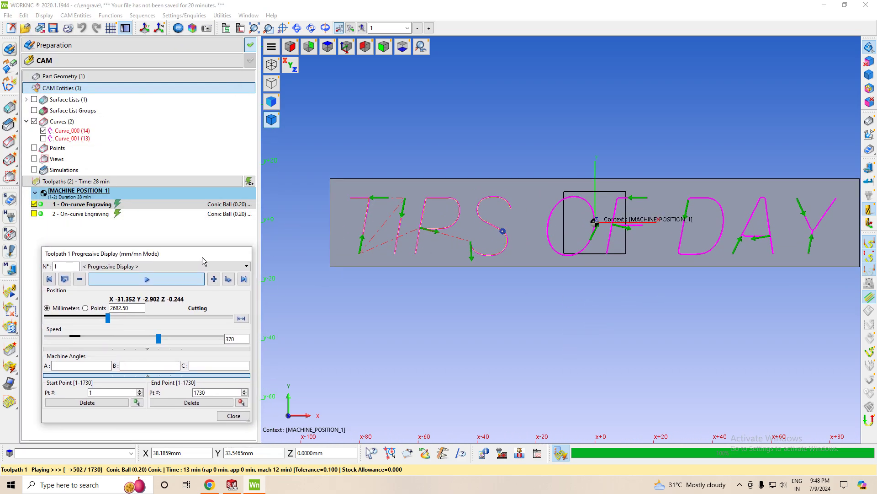
left_click(43, 131)
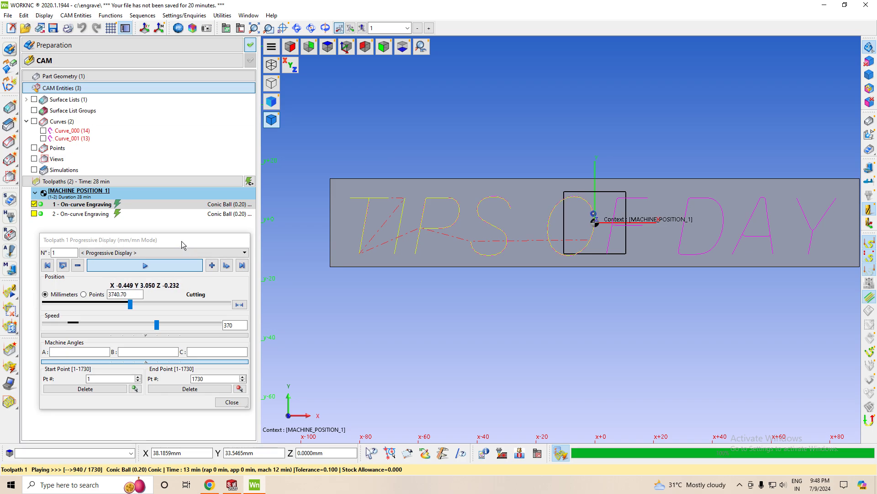
left_click(155, 252)
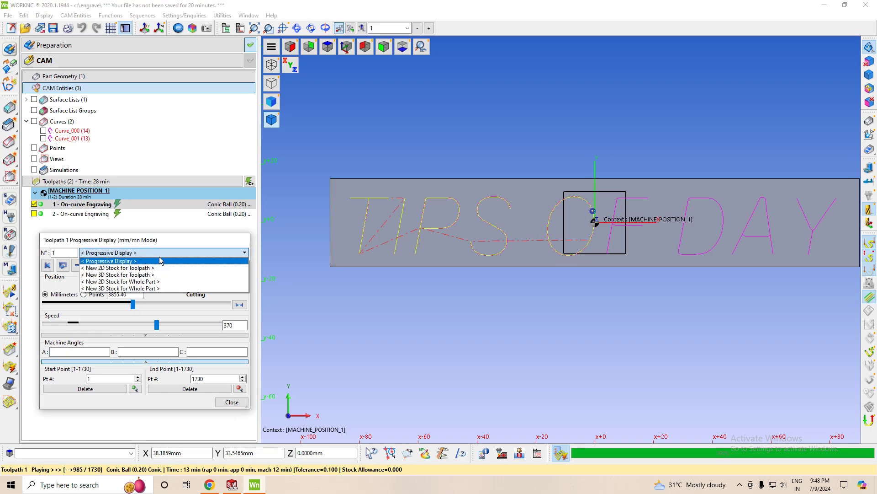
- Create a new whole-part 3D stock and save the stock modifications
left_click(125, 288)
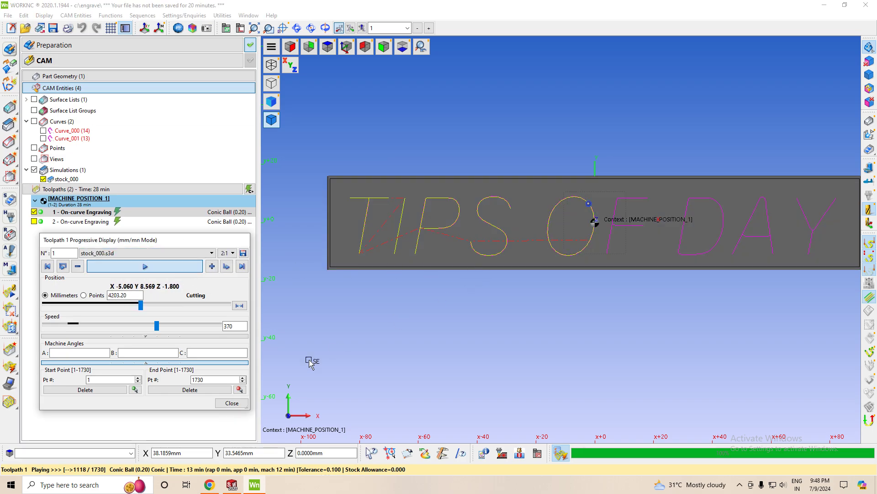
left_click(231, 402)
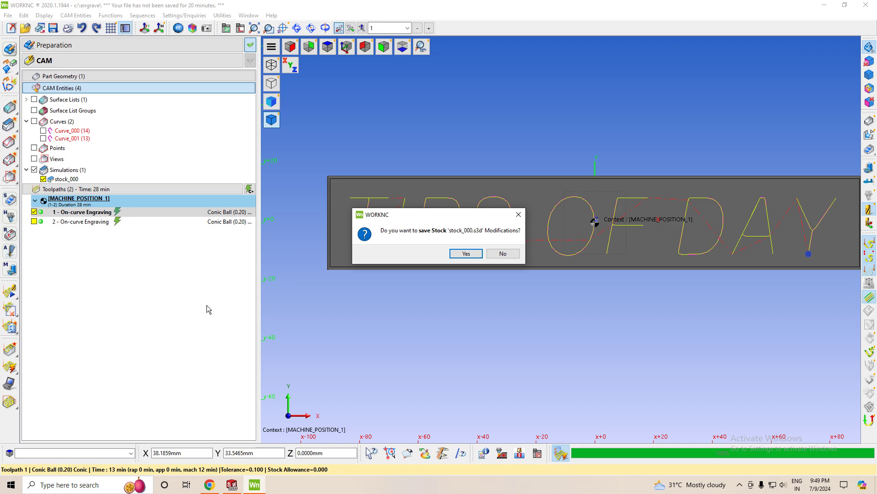
left_click(477, 256)
- Simulate toolpath 1 cutting stock_000 in isometric view, then save the stock
left_click(11, 295)
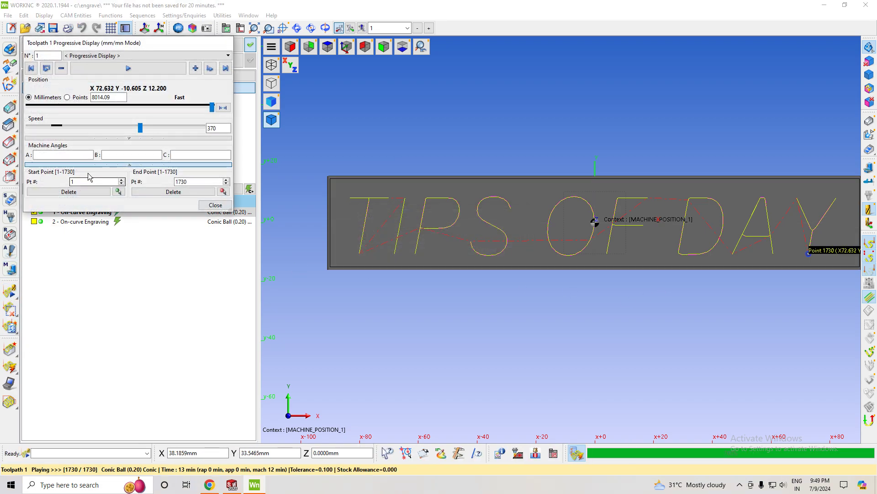
left_click(154, 57)
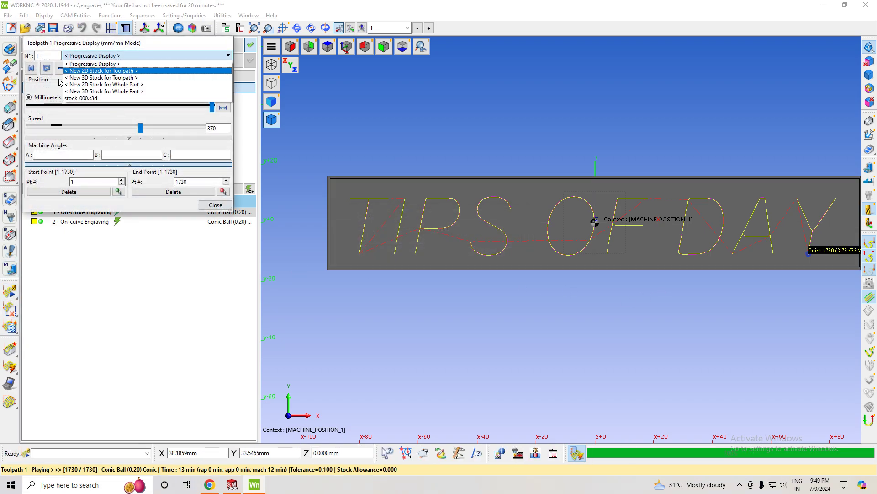
left_click(91, 94)
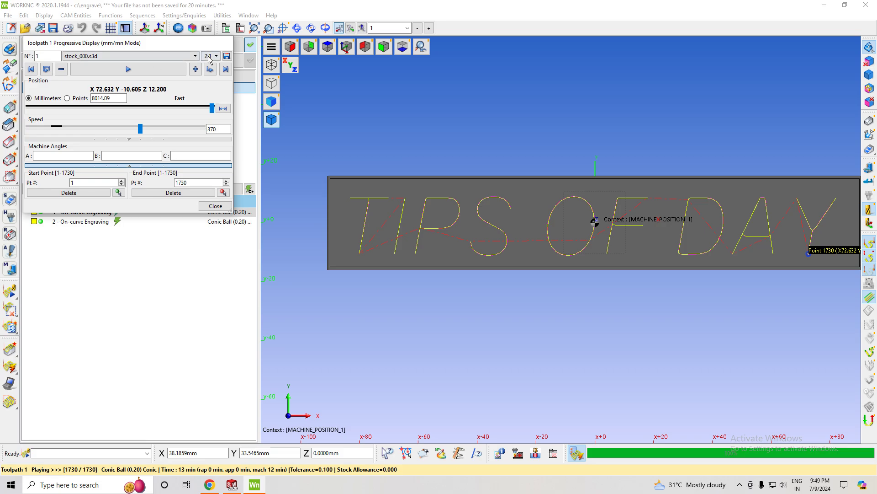
left_click(148, 73)
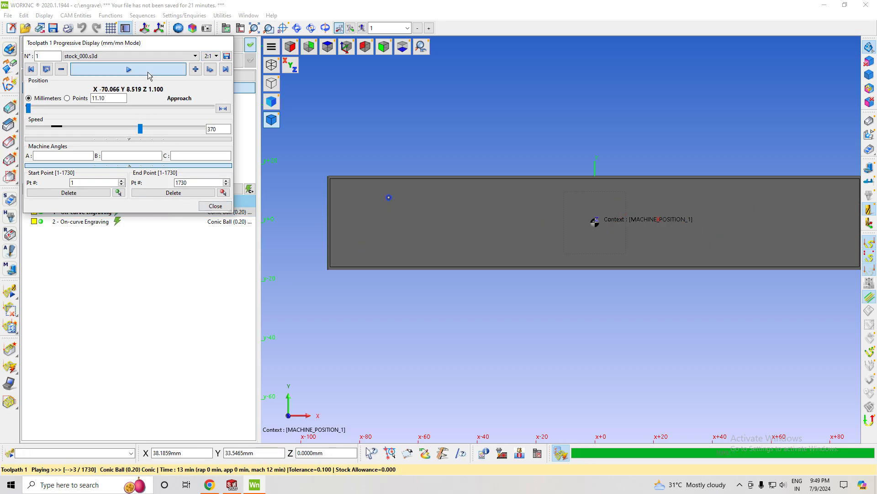
left_click(345, 48)
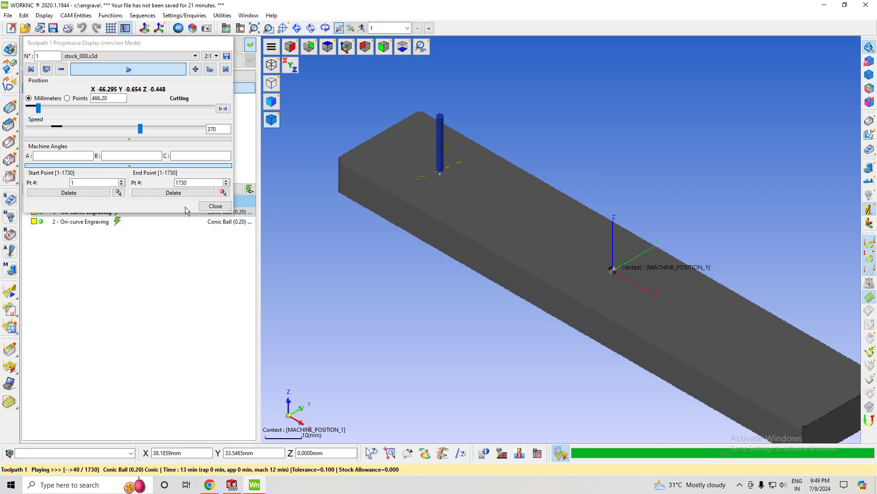
left_click(215, 206)
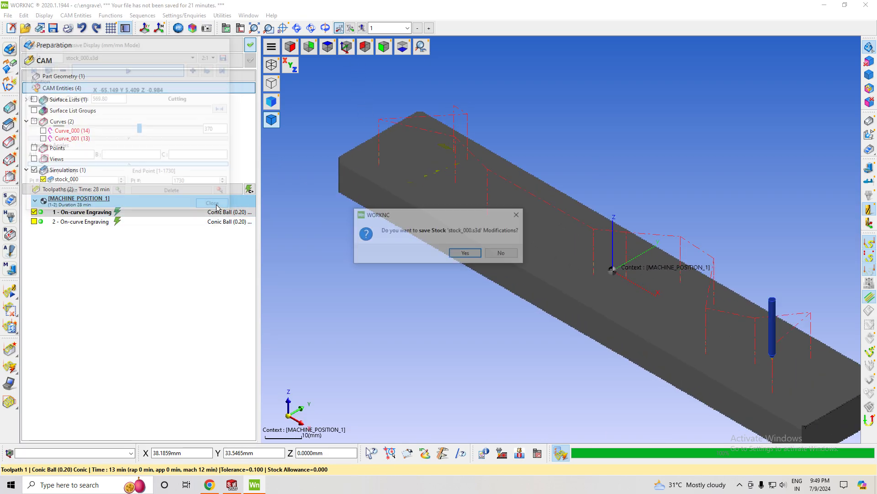
left_click(466, 253)
- Hide the stock_000 simulation in the Simulations tree and bring up its options
left_click(26, 170)
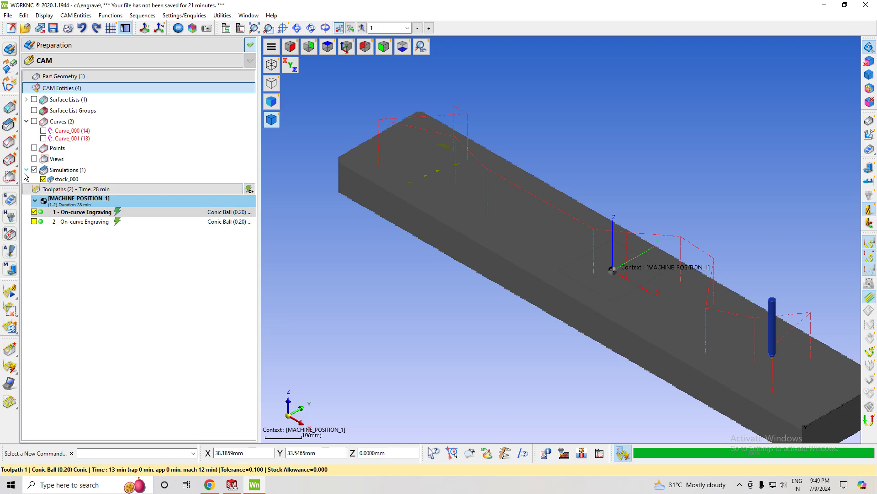
left_click(26, 170)
left_click(44, 179)
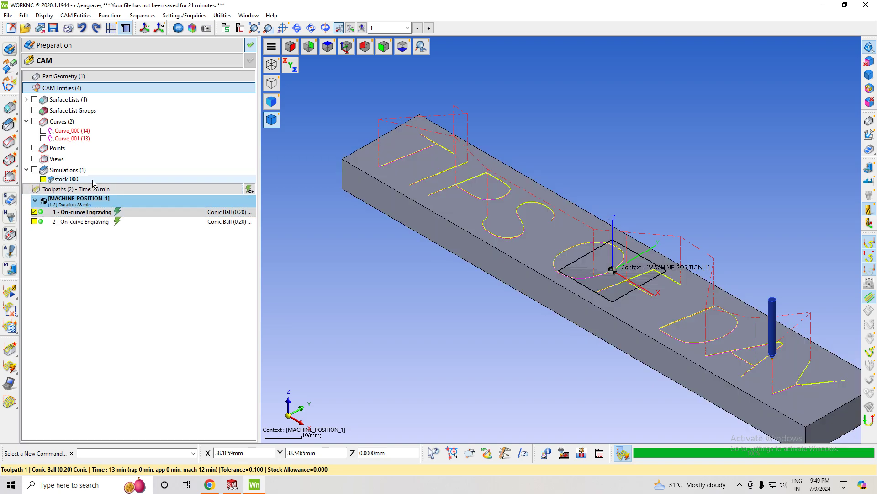
right_click(90, 179)
left_click(138, 218)
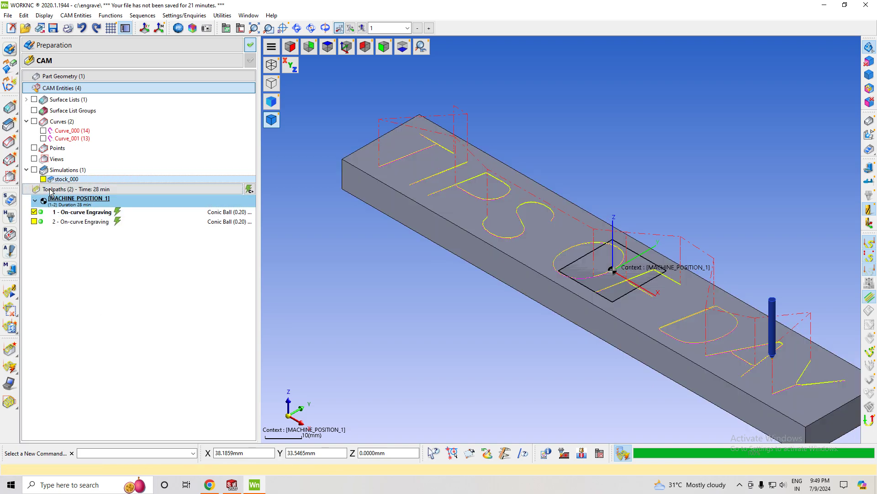
right_click(78, 180)
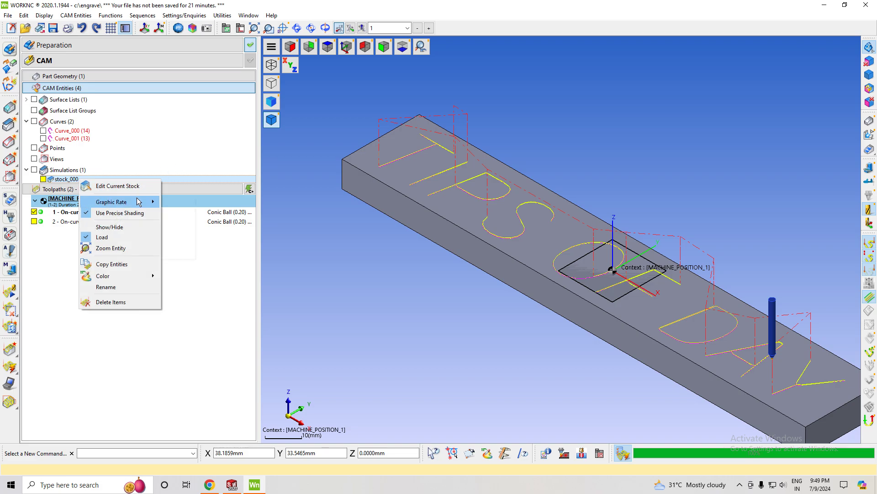
- Run toolpath 1's cutting simulation on stock_000.s3d at speed 4360 to point 1730, then close
left_click(173, 202)
left_click(9, 291)
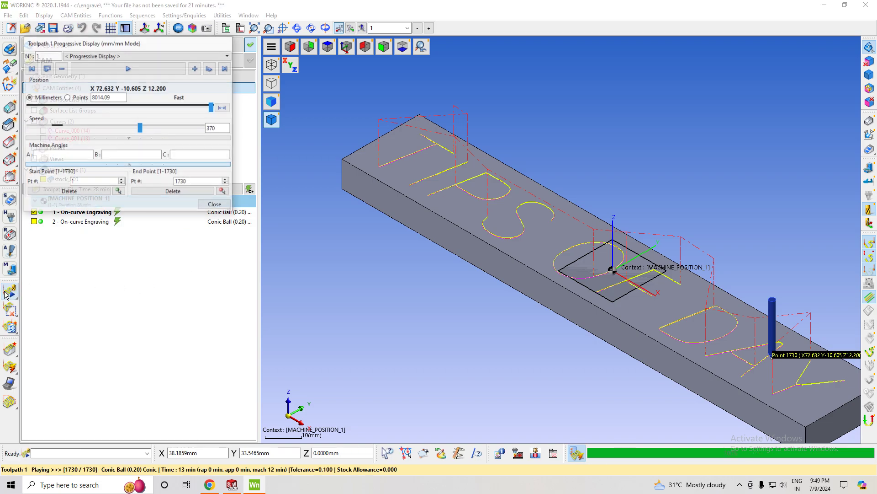
left_click(128, 56)
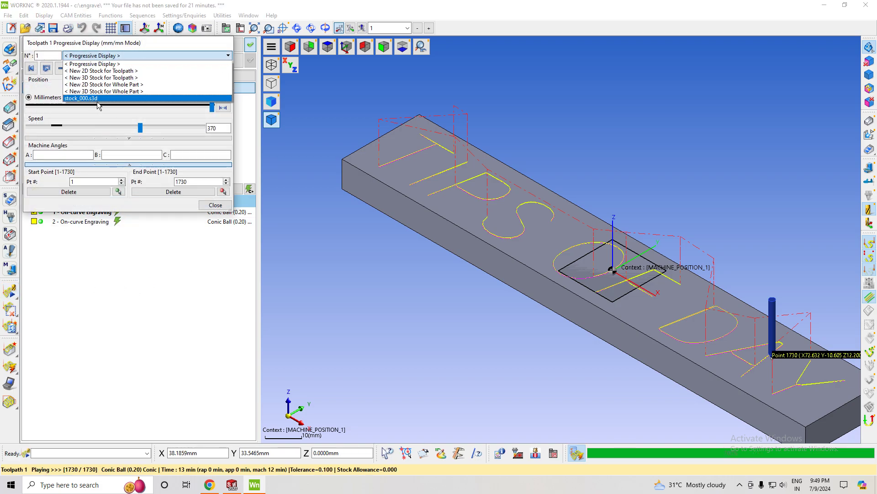
left_click(94, 98)
left_click(123, 71)
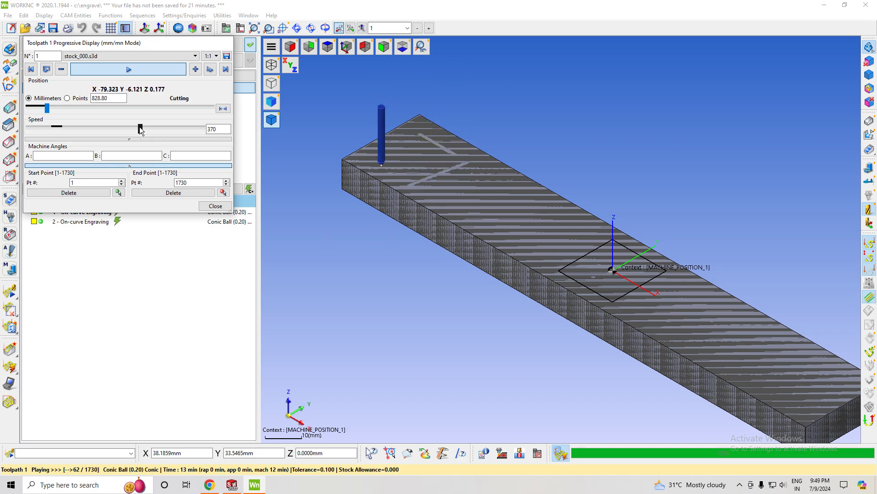
left_click_drag(140, 128, 171, 128)
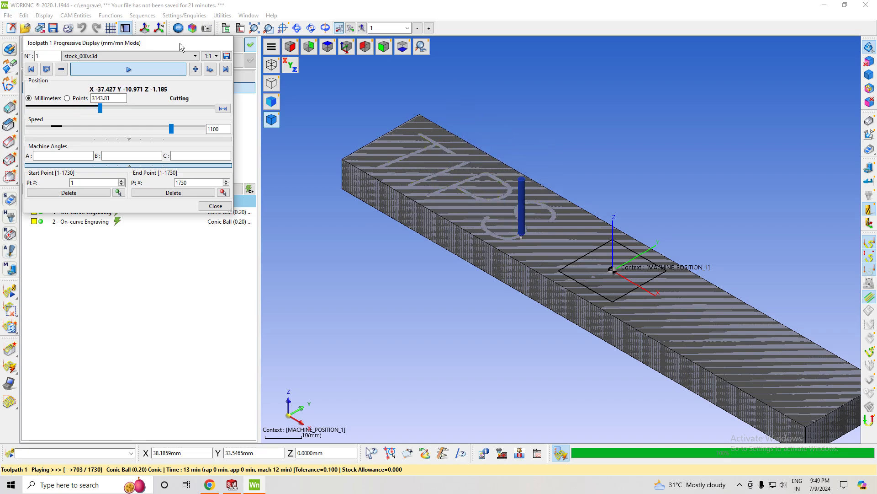
left_click_drag(171, 129, 185, 130)
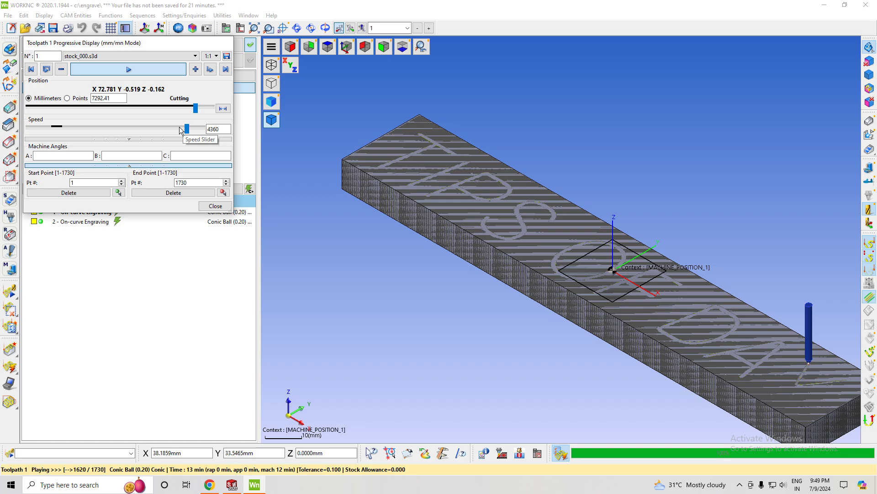
left_click(216, 206)
- Save the stock, hide toolpath 1, colour stock_000 cyan, and reopen toolpath 1's parameters
left_click(466, 253)
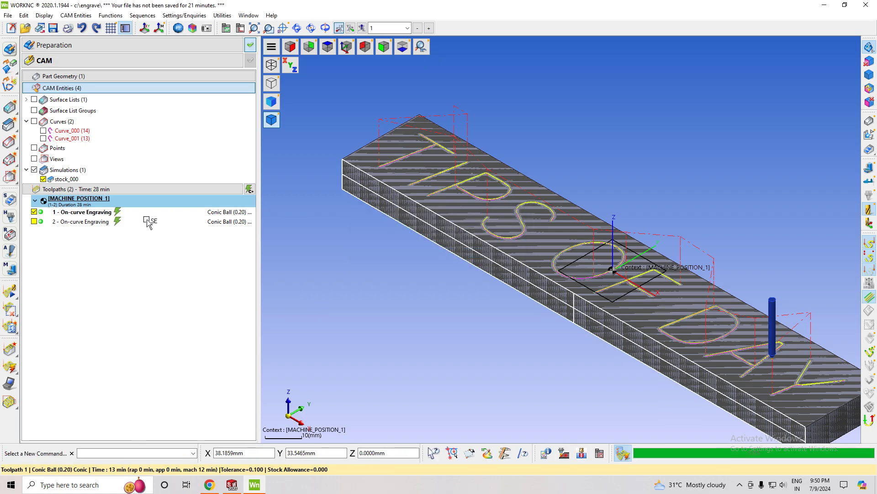
left_click(34, 212)
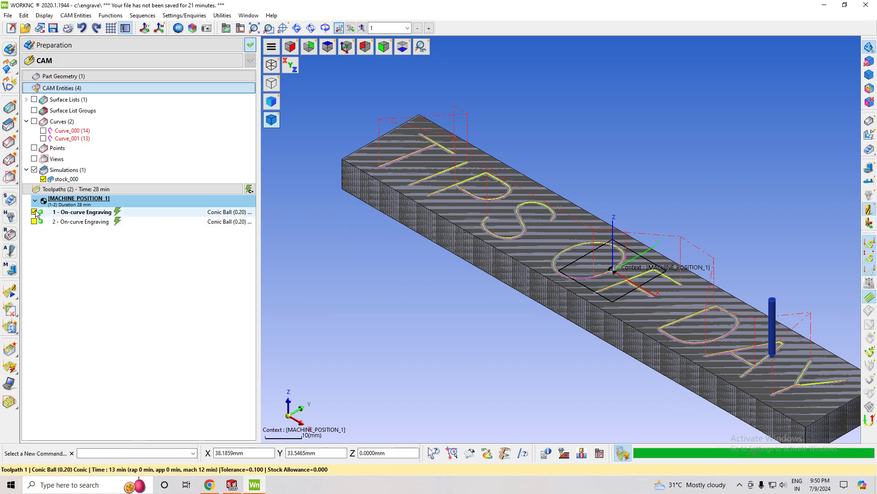
right_click(71, 179)
mouse_move(110, 276)
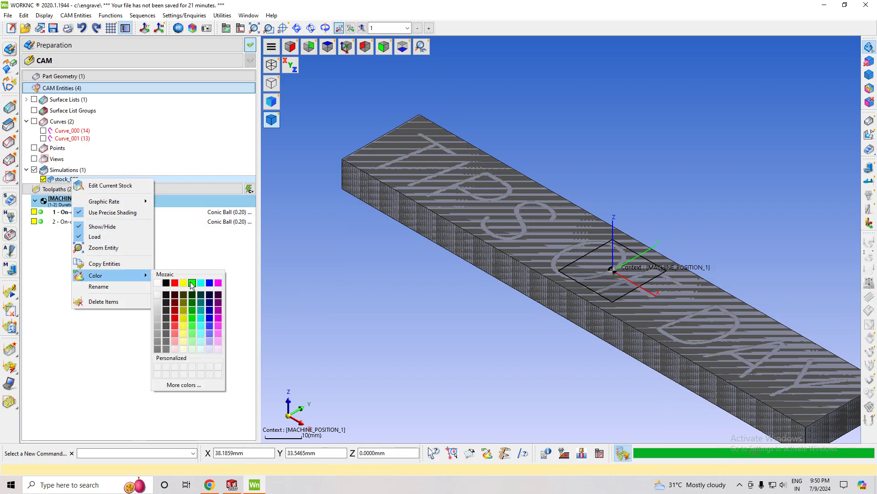
left_click(193, 282)
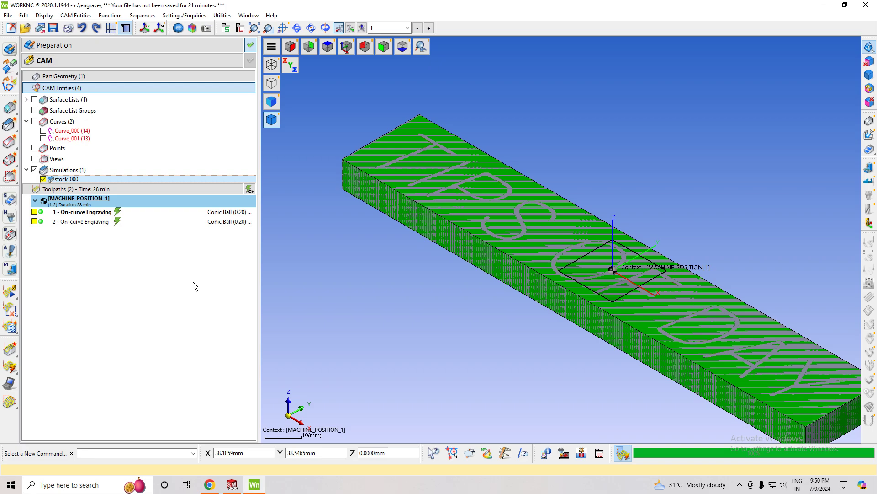
right_click(82, 180)
mouse_move(107, 278)
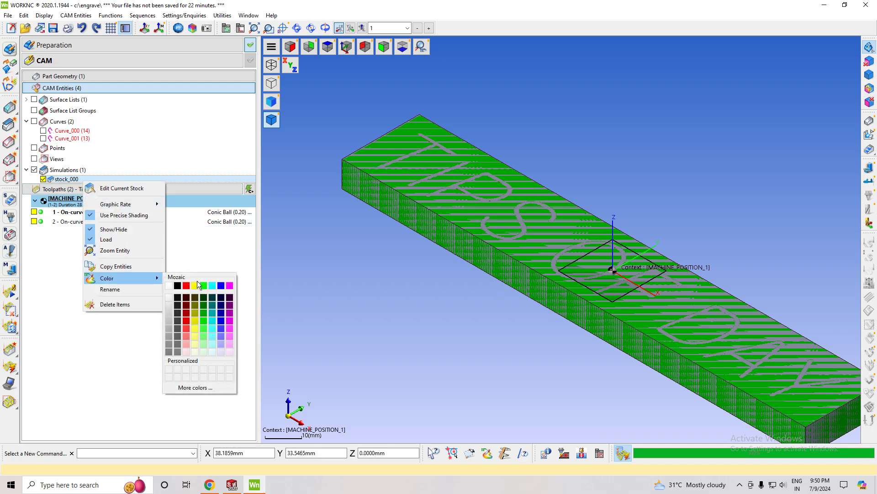
left_click(212, 286)
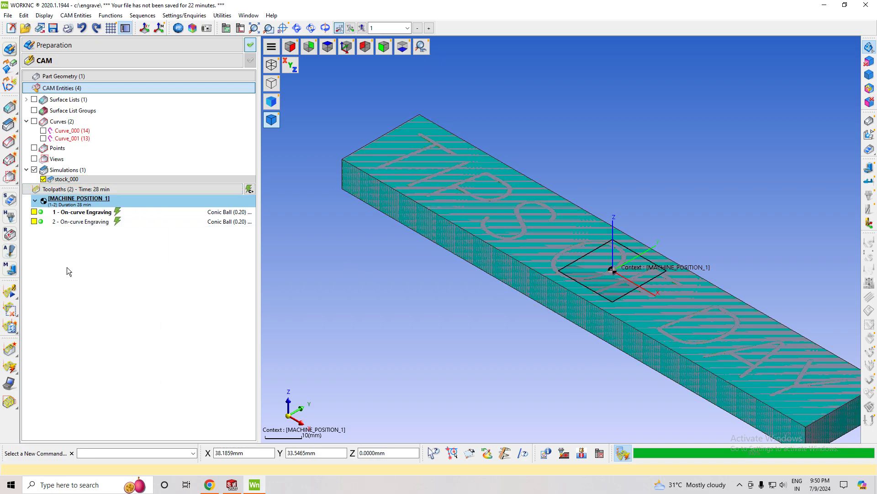
double_click(41, 216)
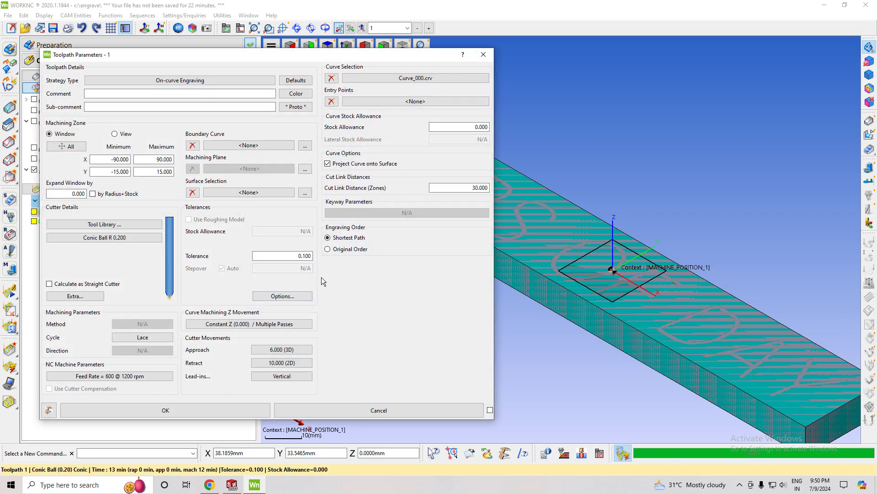
- Increase toolpath 1's total machining depth from 2.000 to 5.000 and recalculate
left_click(275, 323)
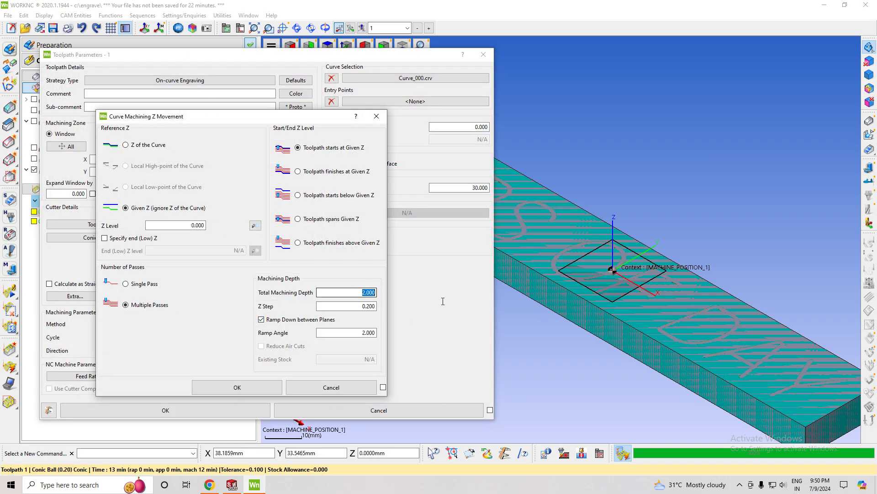
type("5.000")
left_click(265, 391)
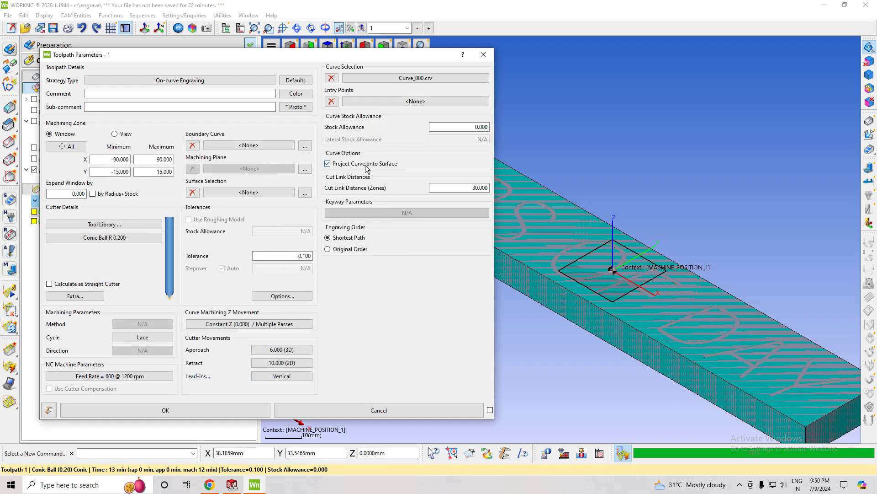
left_click(216, 411)
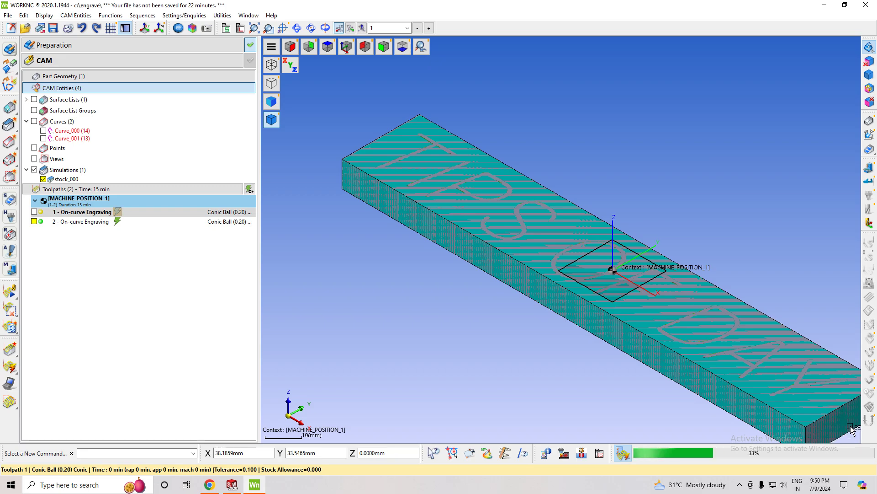
- Show recalculated toolpath 1 over the shaded stock in isometric view and replay it progressively
left_click(334, 49)
scroll(488, 211, "down", 2)
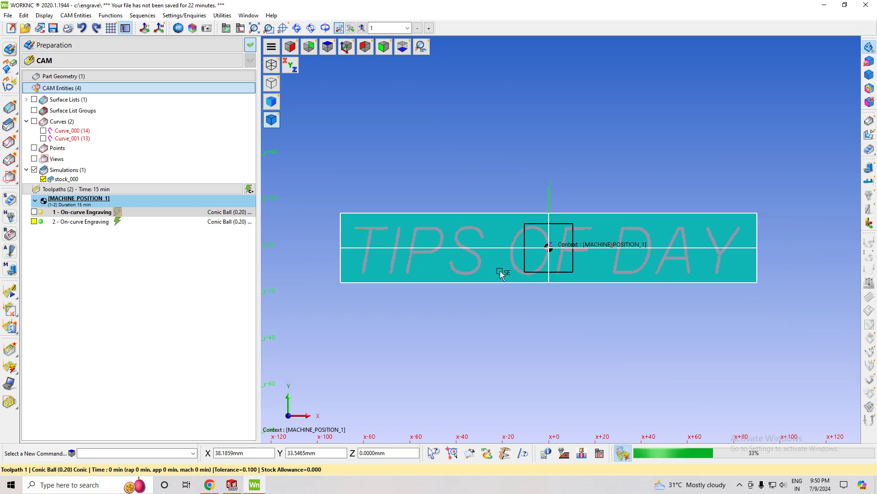
scroll(496, 274, "down", 2)
scroll(502, 300, "up", 3)
scroll(503, 300, "up", 1)
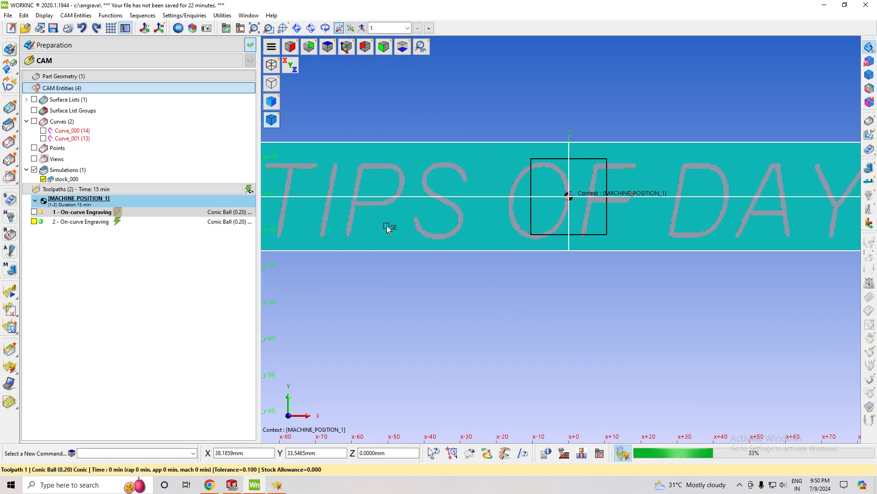
left_click(347, 43)
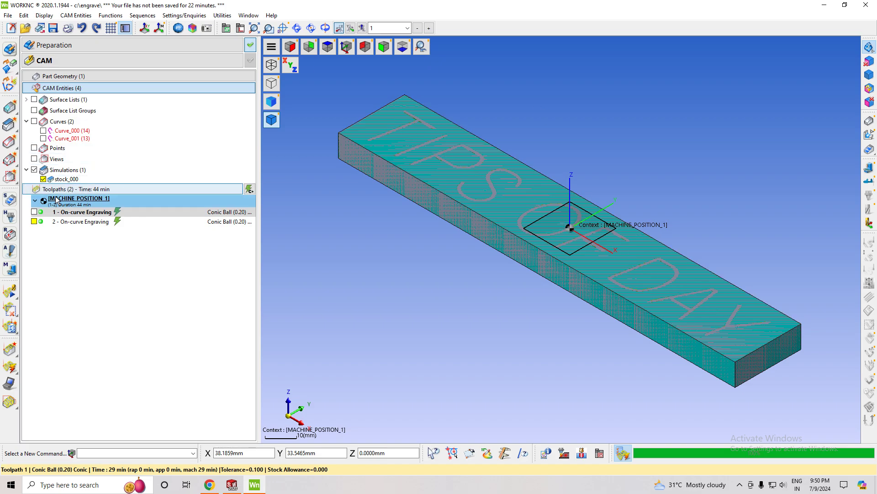
left_click(34, 212)
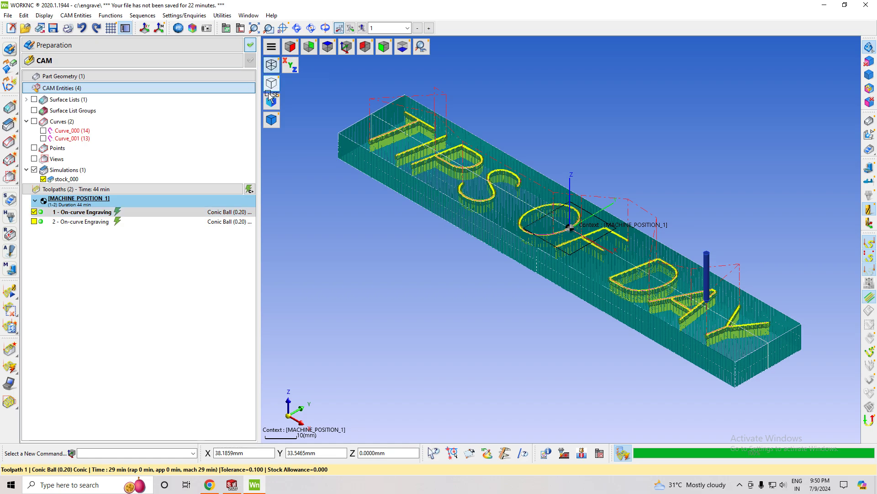
left_click(272, 122)
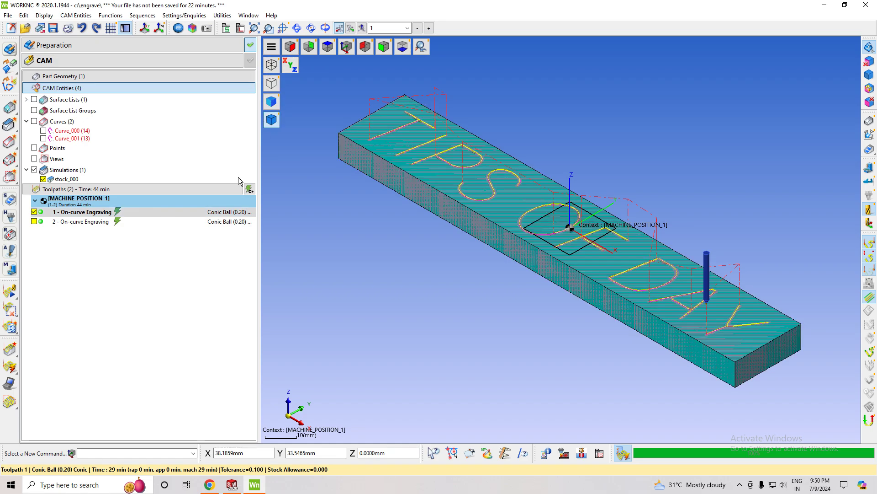
left_click(15, 289)
left_click(126, 71)
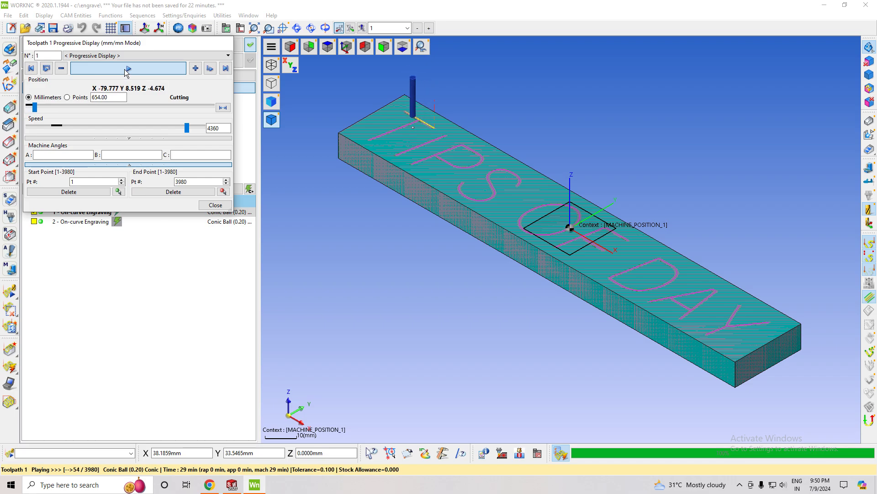
- Re-run toolpath 1's cutting simulation on stock_000.s3d, watching from top and isometric views
left_click(215, 205)
left_click(9, 291)
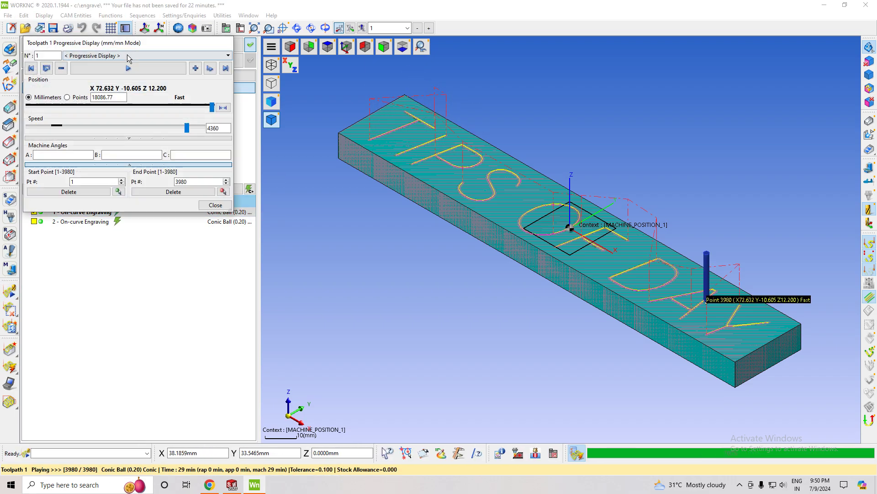
left_click(93, 98)
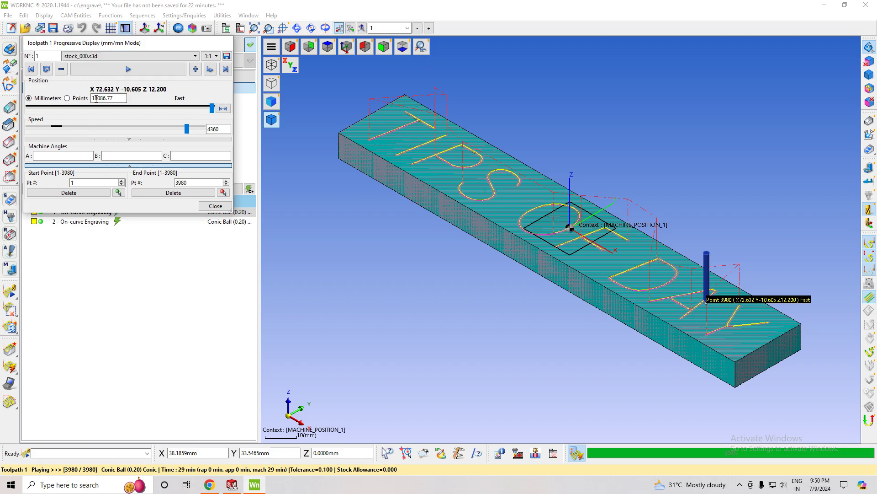
left_click(147, 69)
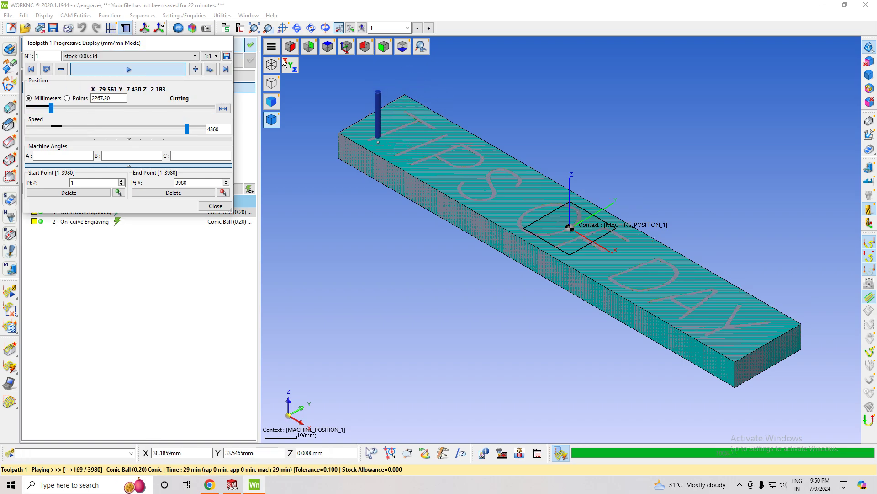
left_click(313, 49)
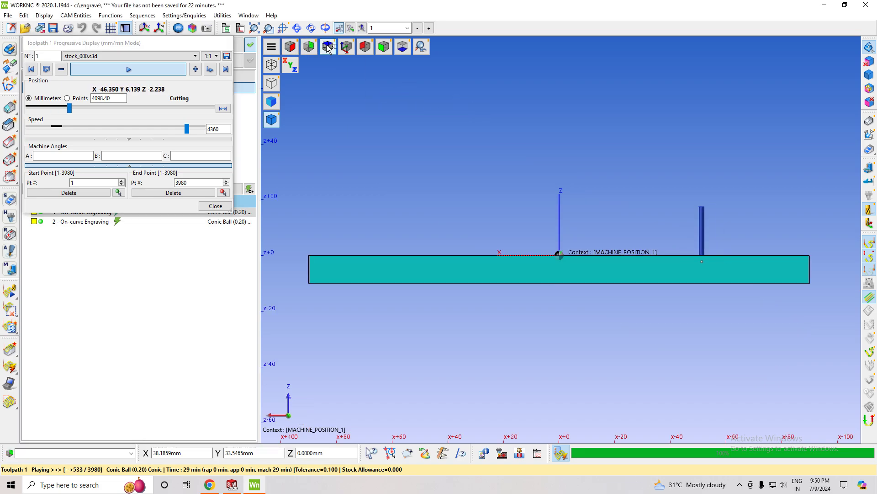
left_click(328, 47)
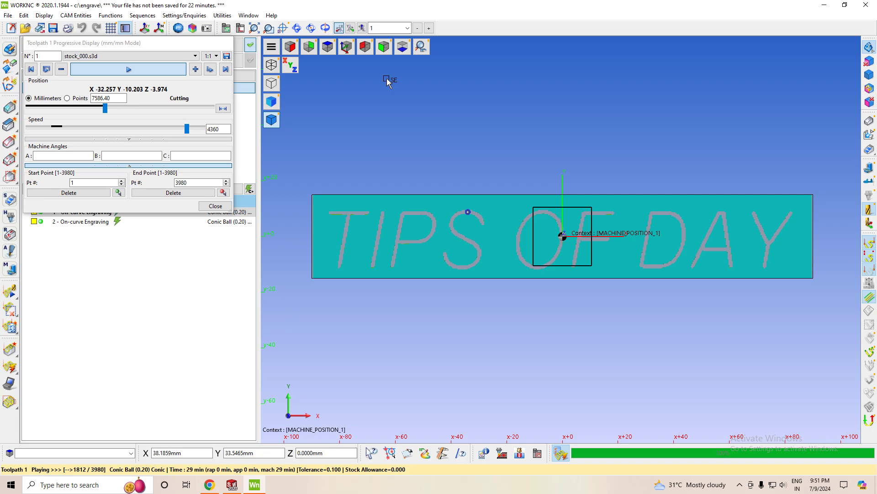
left_click(346, 47)
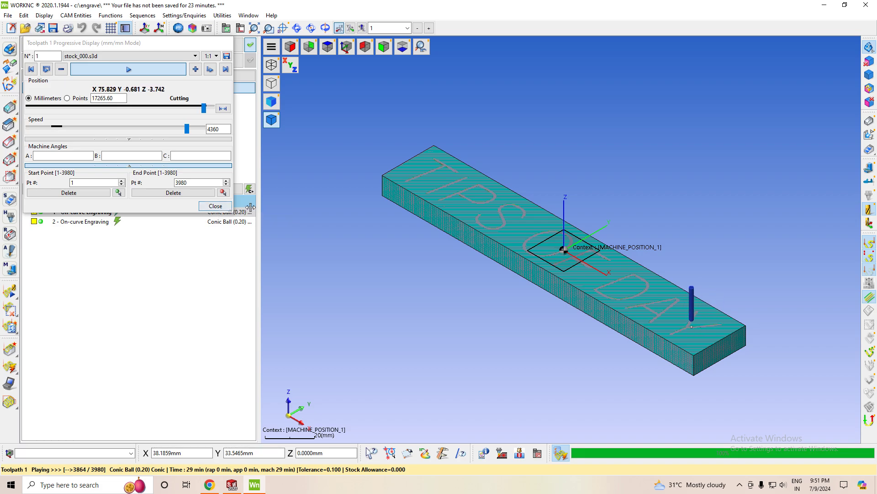
- Save the stock changes and hide both toolpath 1 and the stock_000 simulation
left_click(221, 206)
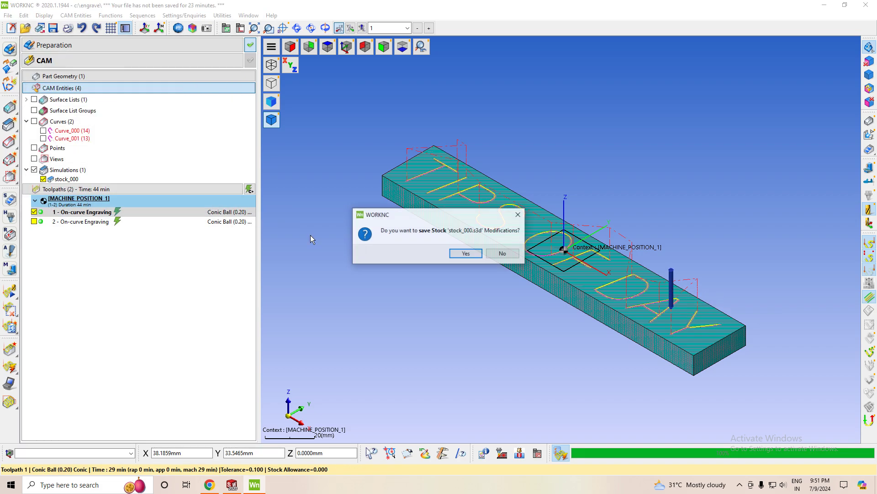
left_click(463, 254)
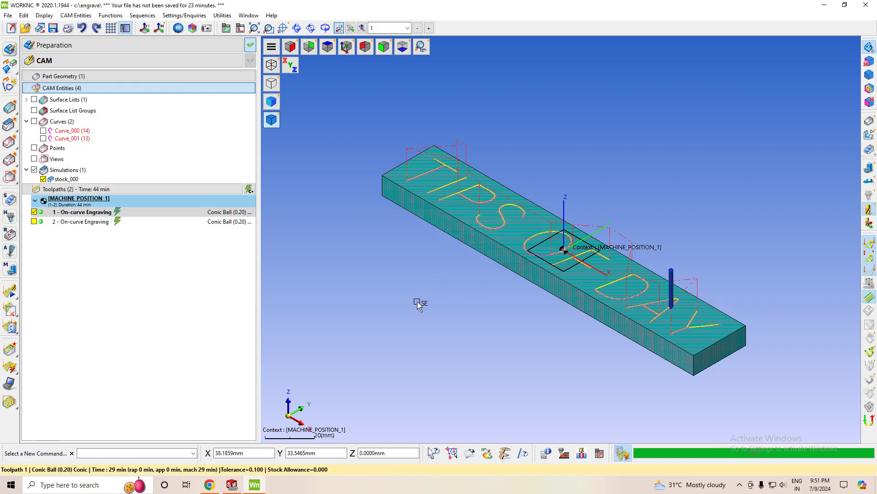
left_click(34, 212)
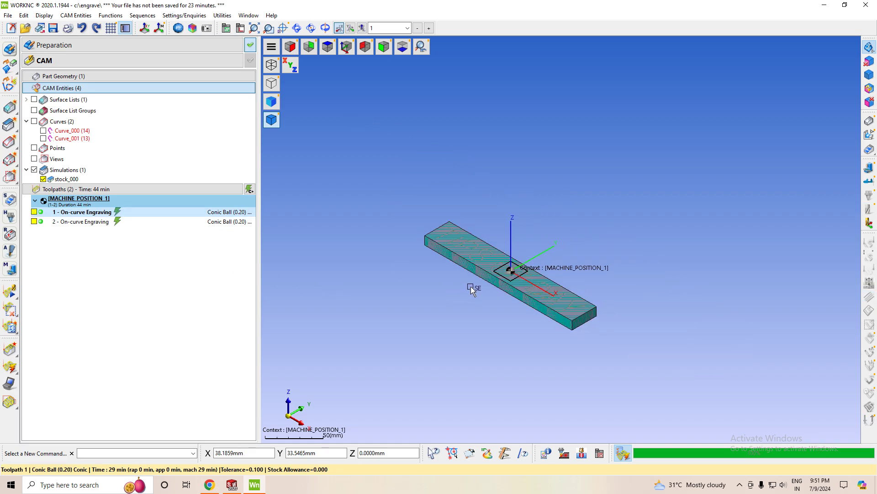
scroll(453, 266, "up", 1)
scroll(454, 266, "up", 2)
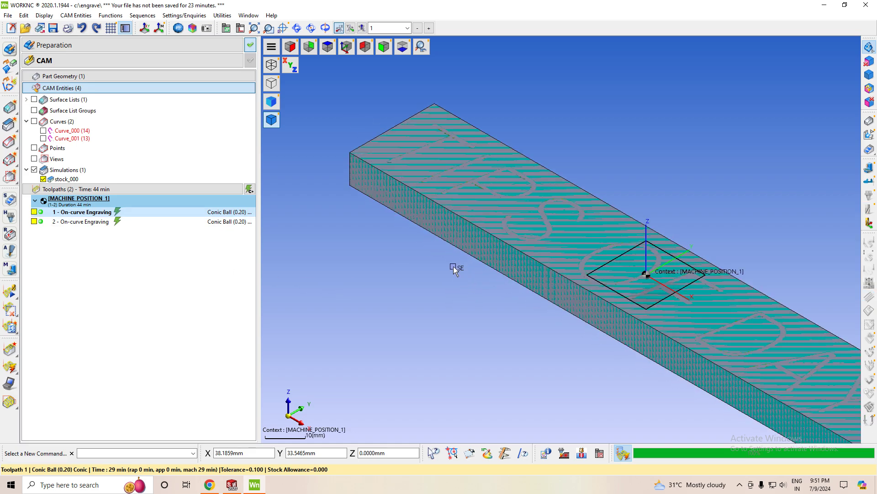
left_click(43, 178)
left_click(43, 179)
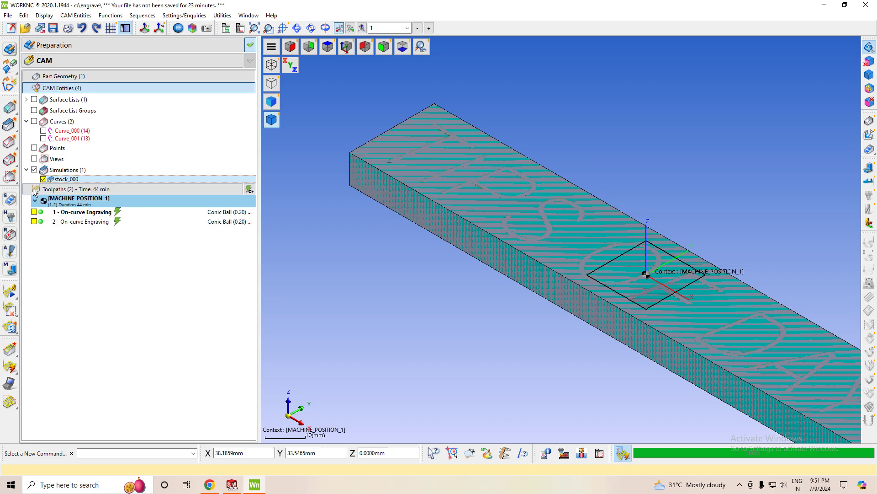
left_click(43, 179)
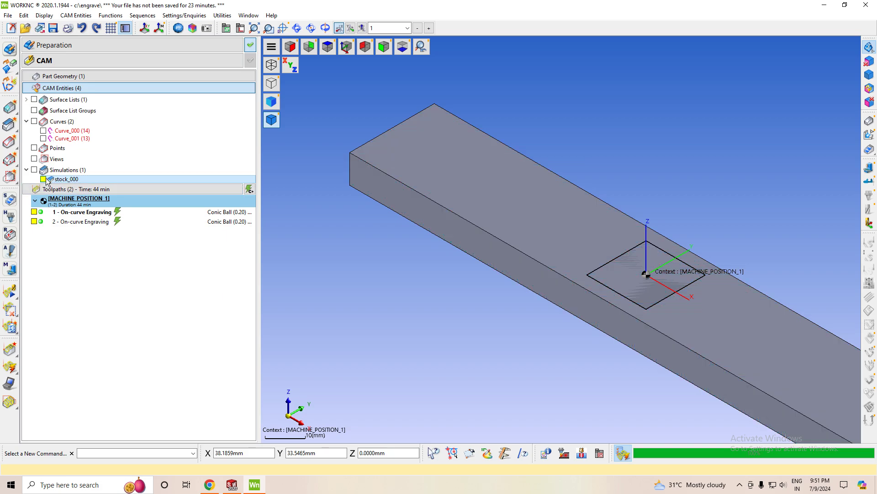
- Show toolpath 1's TIPS OF DAY passes in top view, zooming to inspect them
left_click(33, 212)
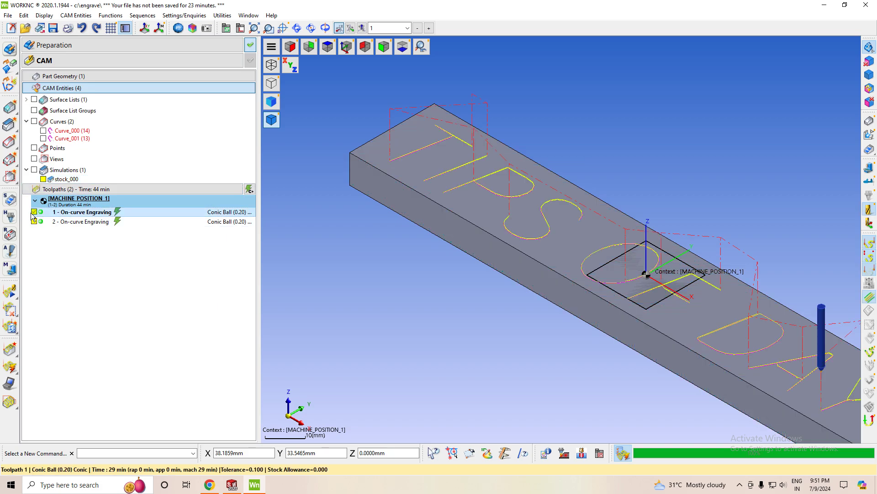
left_click(343, 48)
scroll(591, 297, "down", 1)
scroll(470, 303, "up", 1)
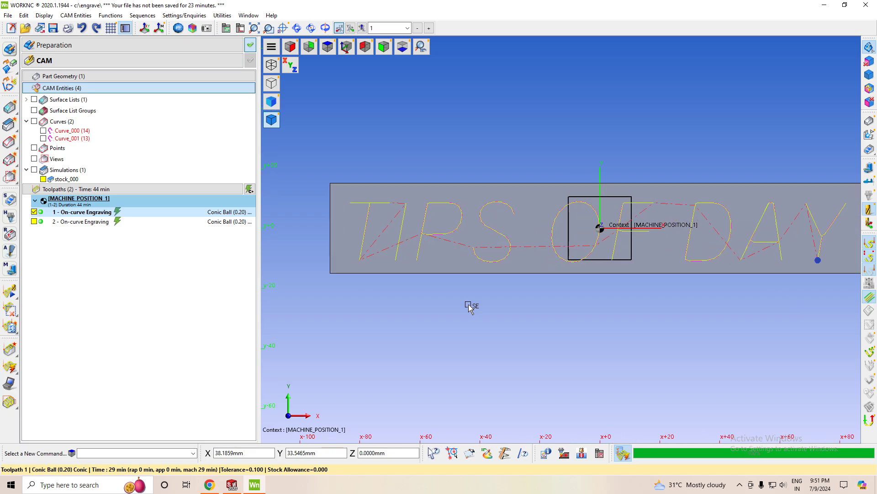
scroll(469, 306, "down", 1)
scroll(776, 249, "down", 1)
scroll(772, 251, "up", 1)
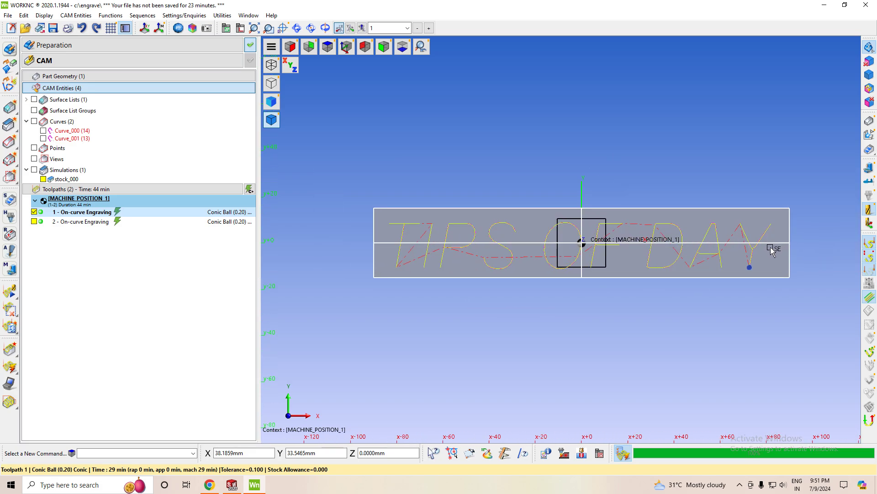
scroll(772, 251, "up", 1)
scroll(773, 250, "down", 1)
scroll(676, 305, "up", 1)
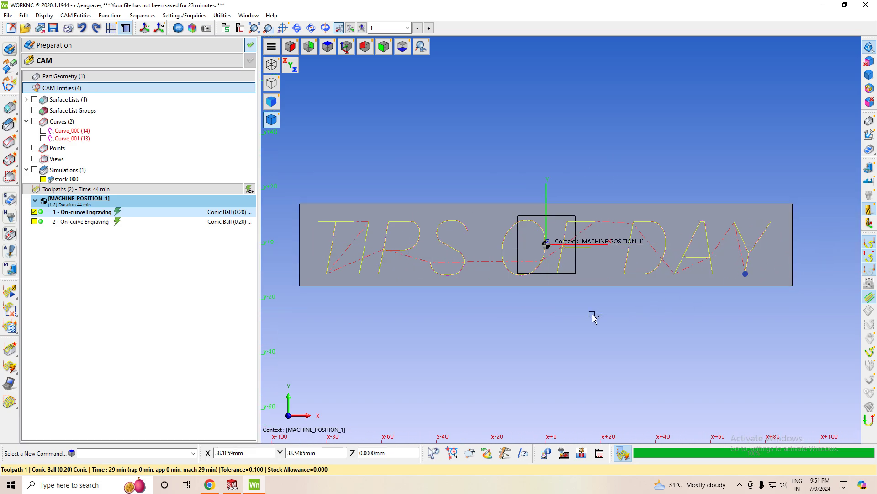